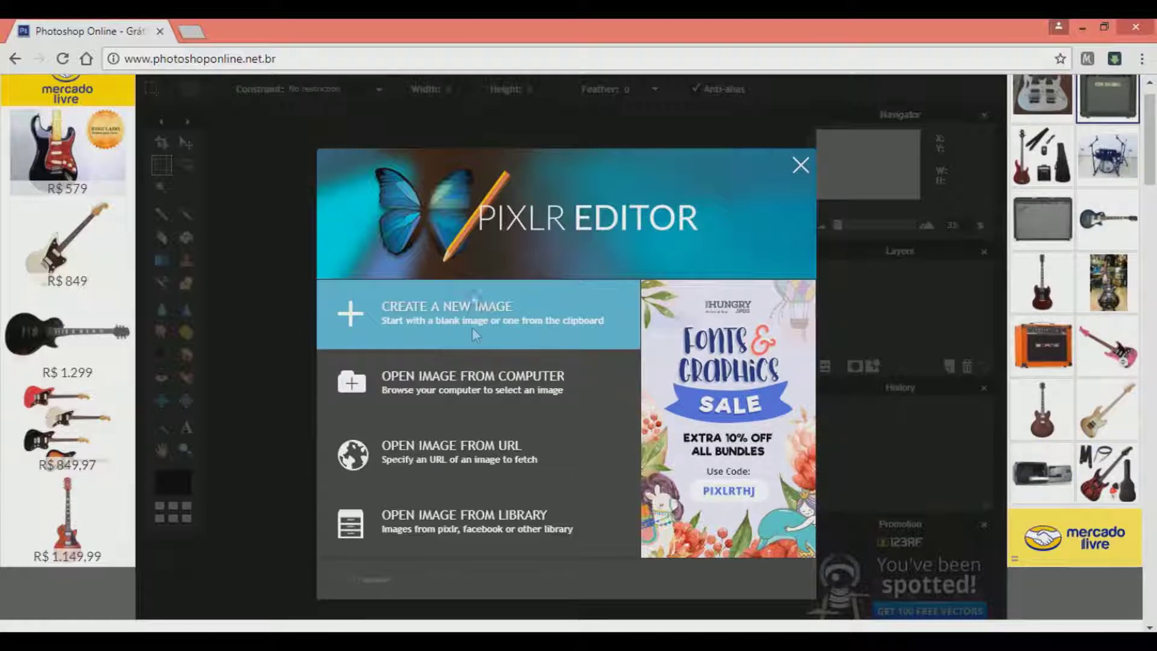
# Create a blank image 800 pixels wide and 800 pixels high, and close it again.
pyautogui.click(513, 298)
pyautogui.click(609, 299)
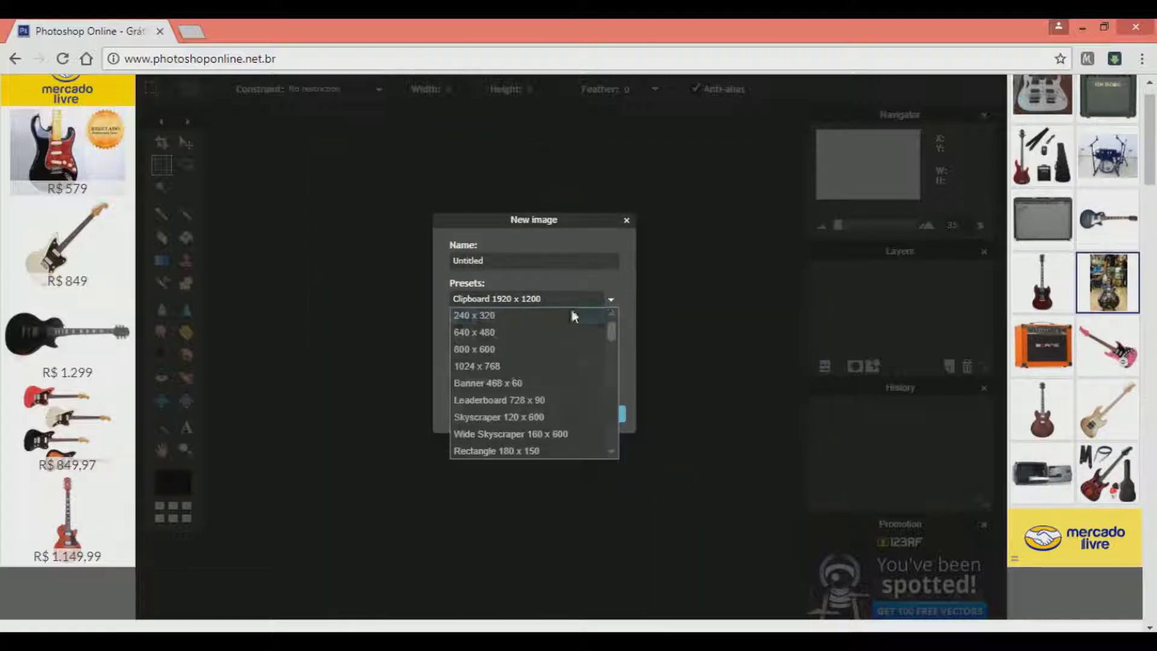
pyautogui.click(525, 377)
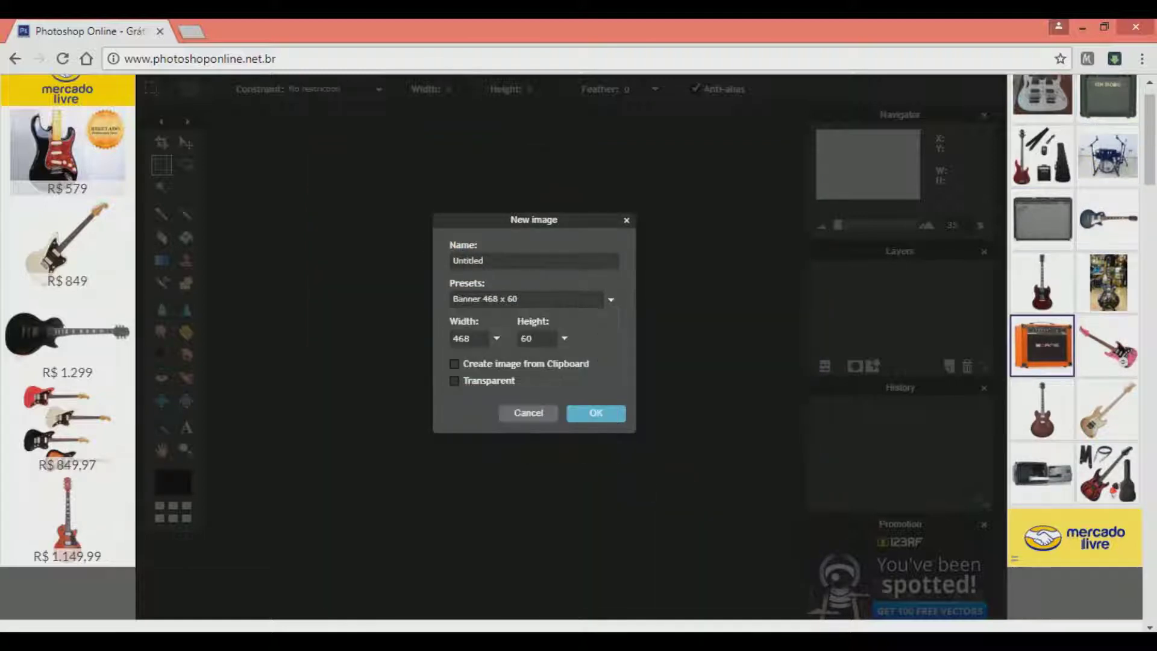
pyautogui.click(489, 341)
pyautogui.write('800')
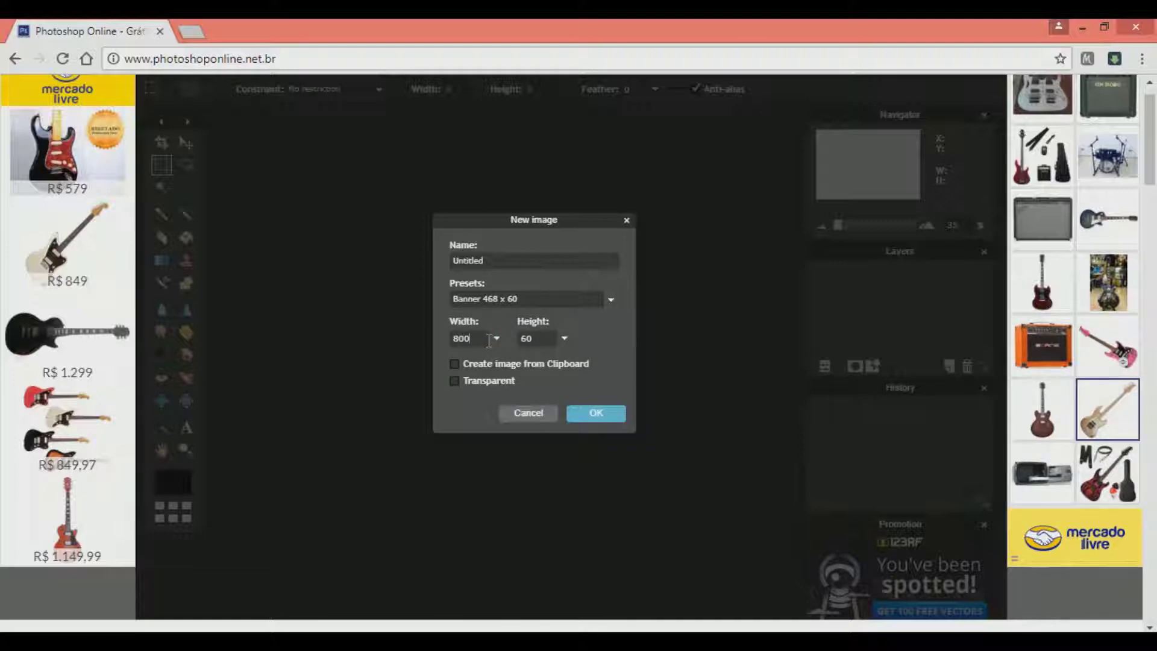
pyautogui.click(536, 350)
pyautogui.write('800')
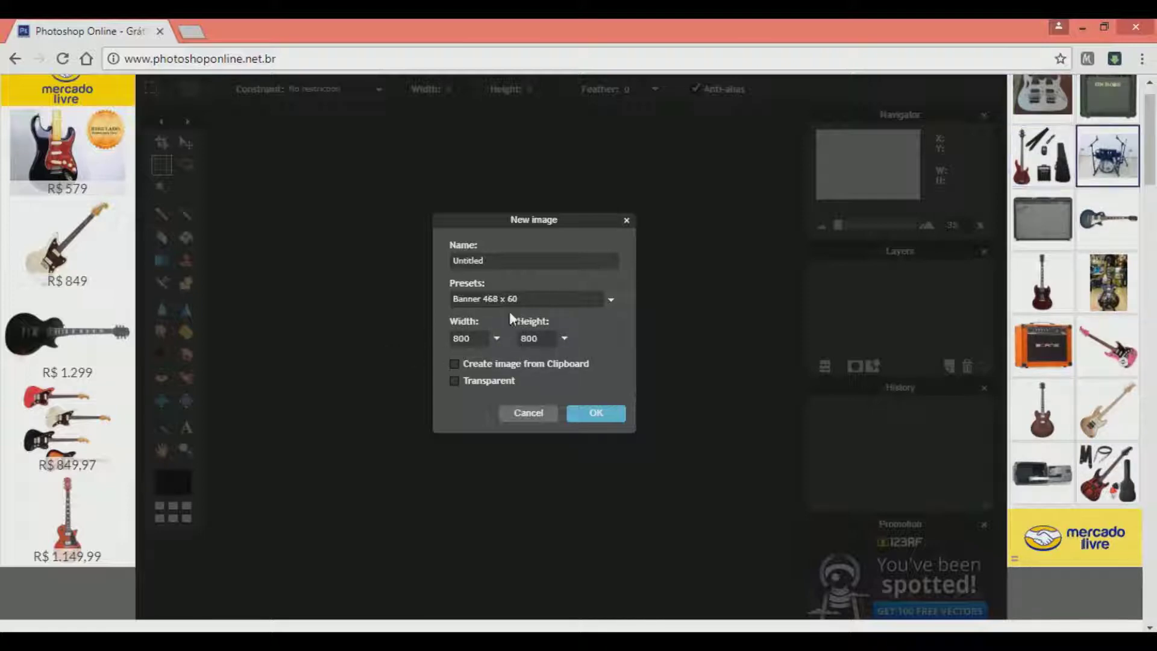
pyautogui.press('Return')
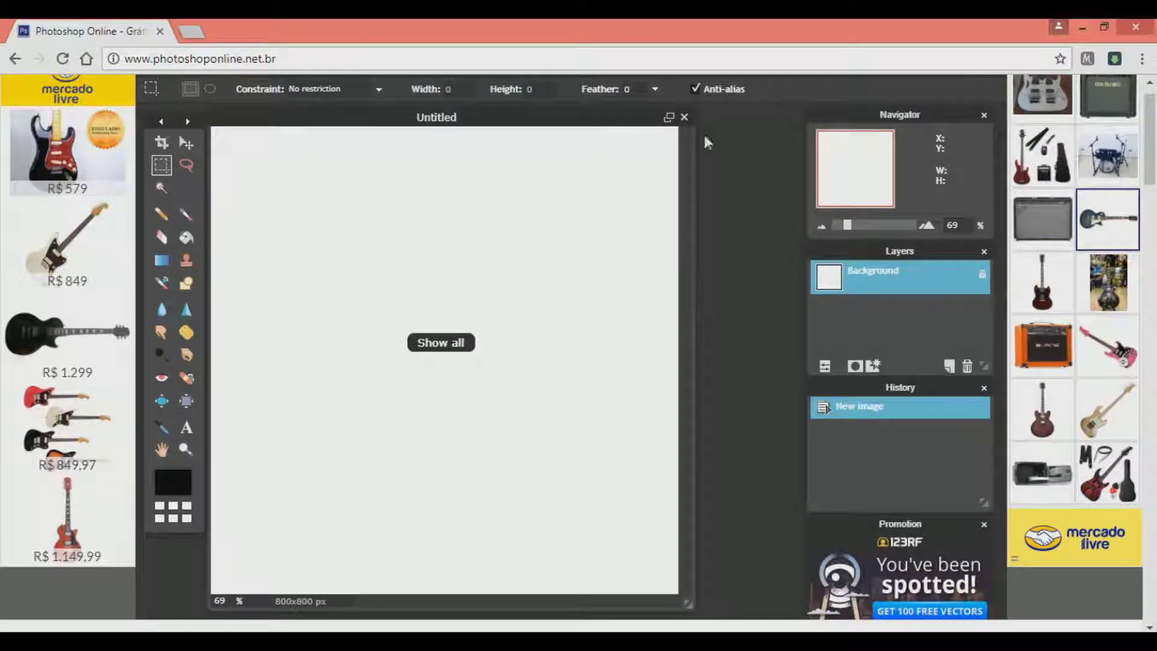
pyautogui.click(682, 123)
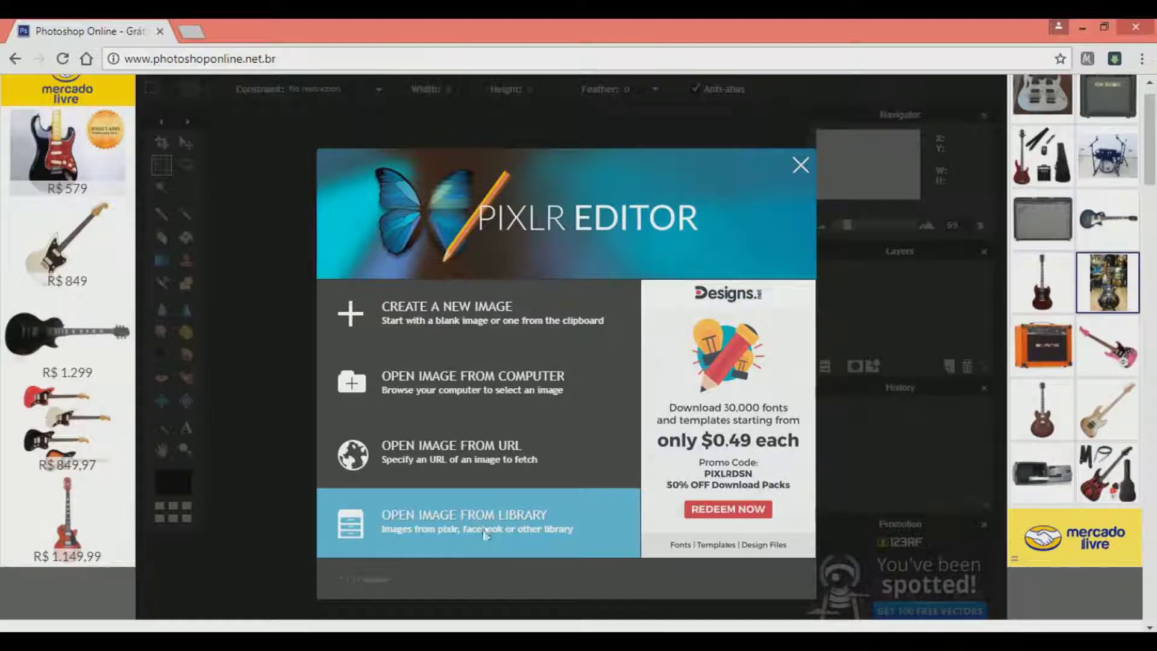
# Open the hot-air balloon wallpaper Desktop-Wallpaper-HD2_osUYT2c from the computer.
pyautogui.click(469, 393)
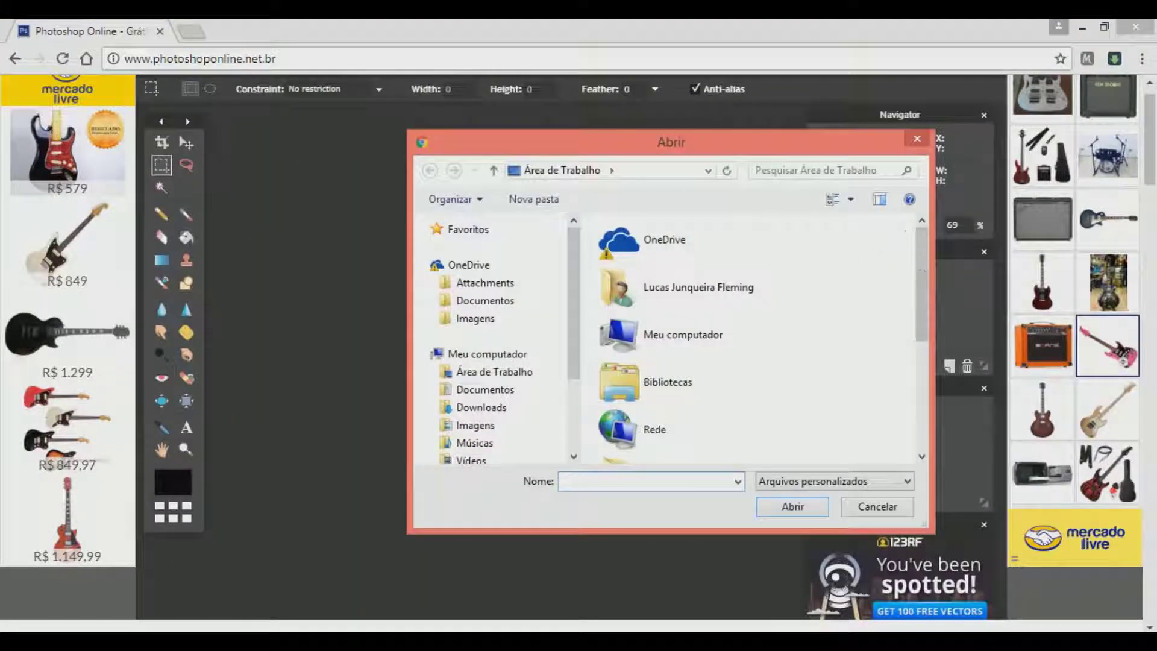
pyautogui.scroll(-5, 753, 331)
pyautogui.doubleClick(689, 399)
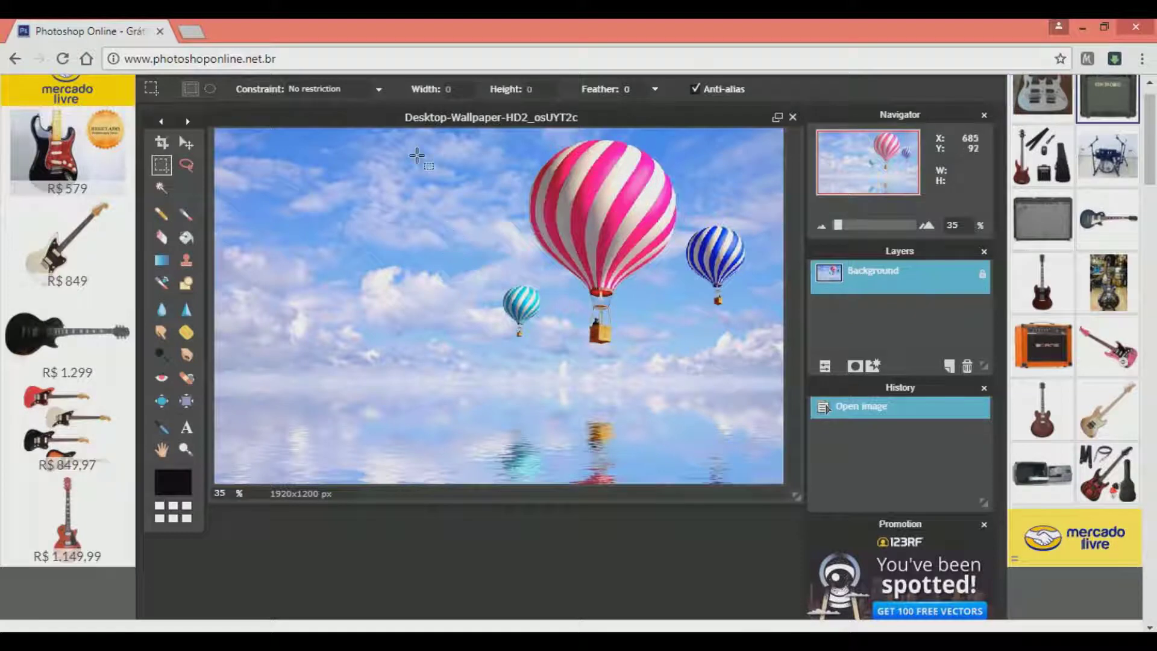
pyautogui.moveTo(623, 120); pyautogui.dragTo(623, 130)
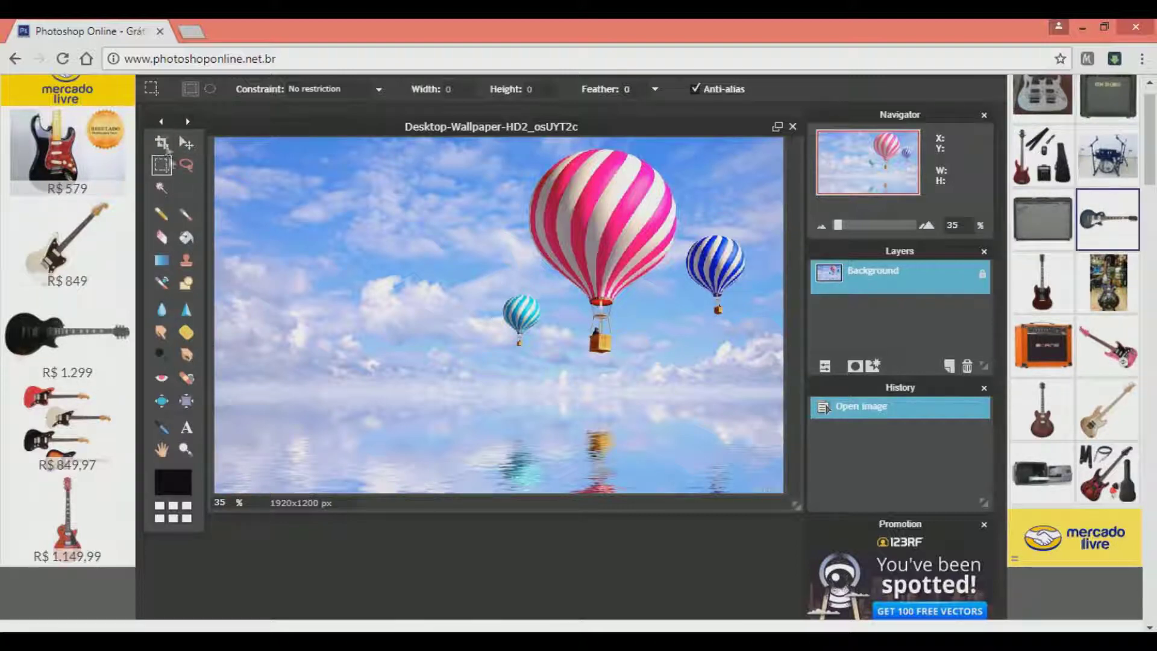
# Crop the image to an area of about 691 x 780 px around the large pink balloon.
pyautogui.click(169, 144)
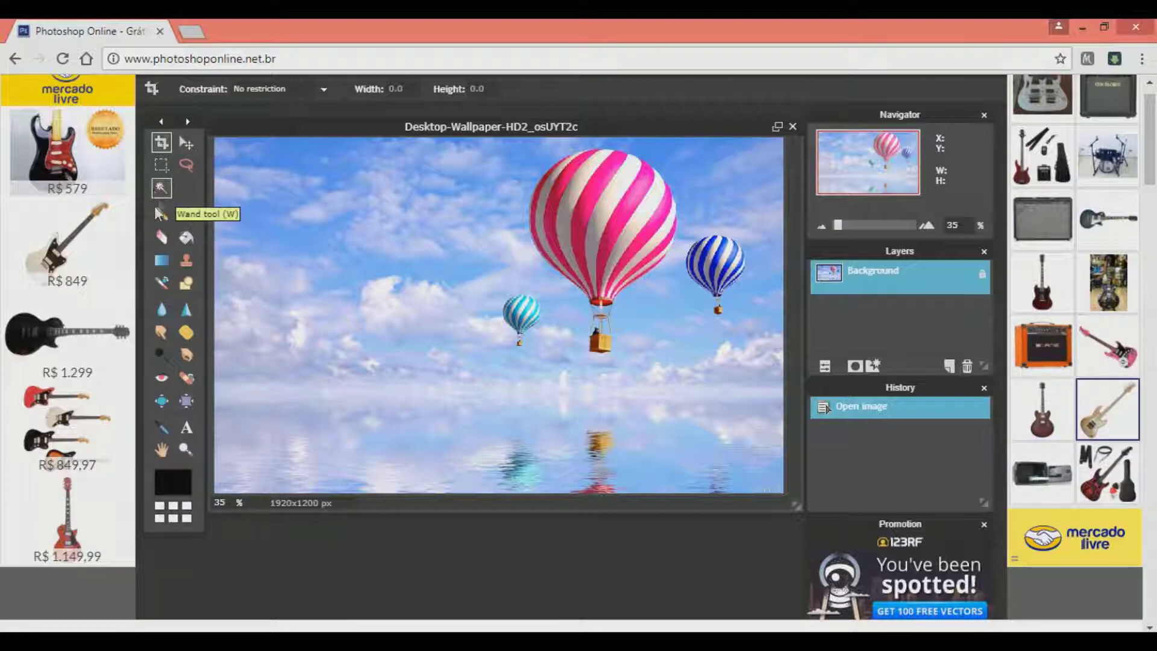
pyautogui.scroll(1, 206, 186)
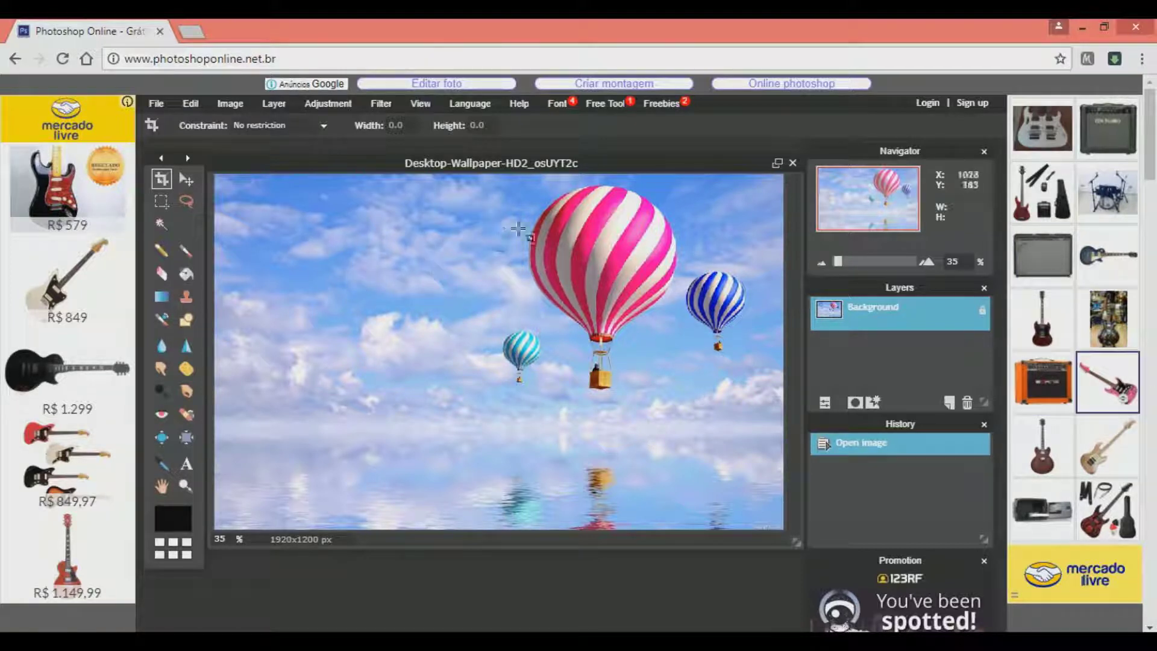
pyautogui.moveTo(702, 408); pyautogui.dragTo(498, 177)
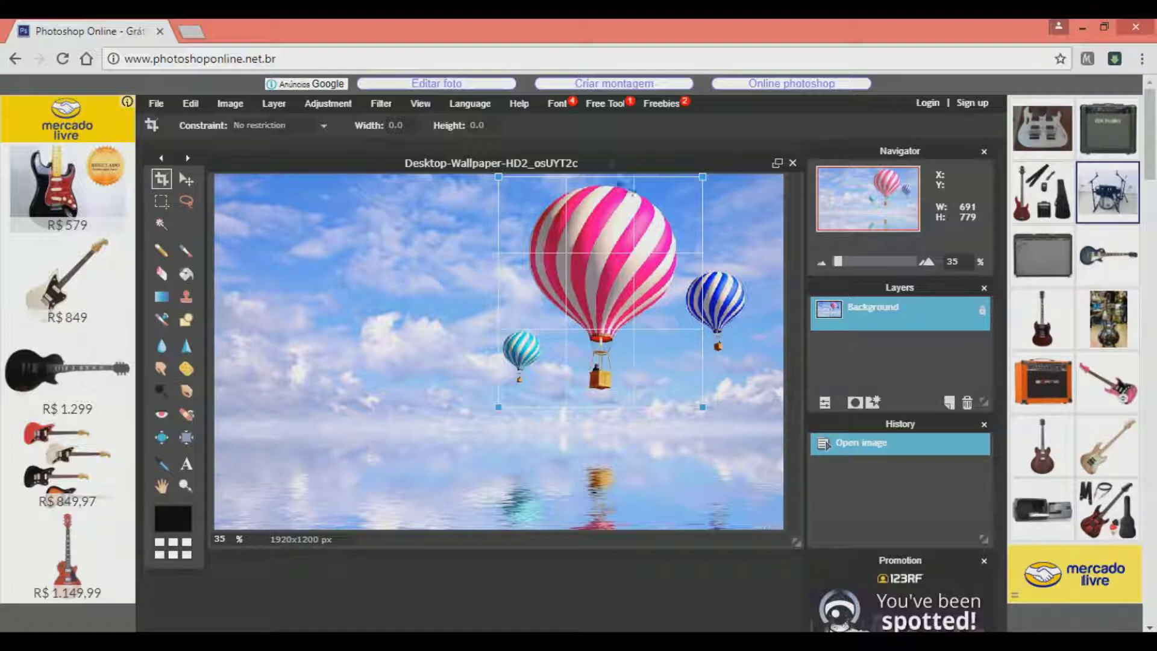
pyautogui.doubleClick(607, 265)
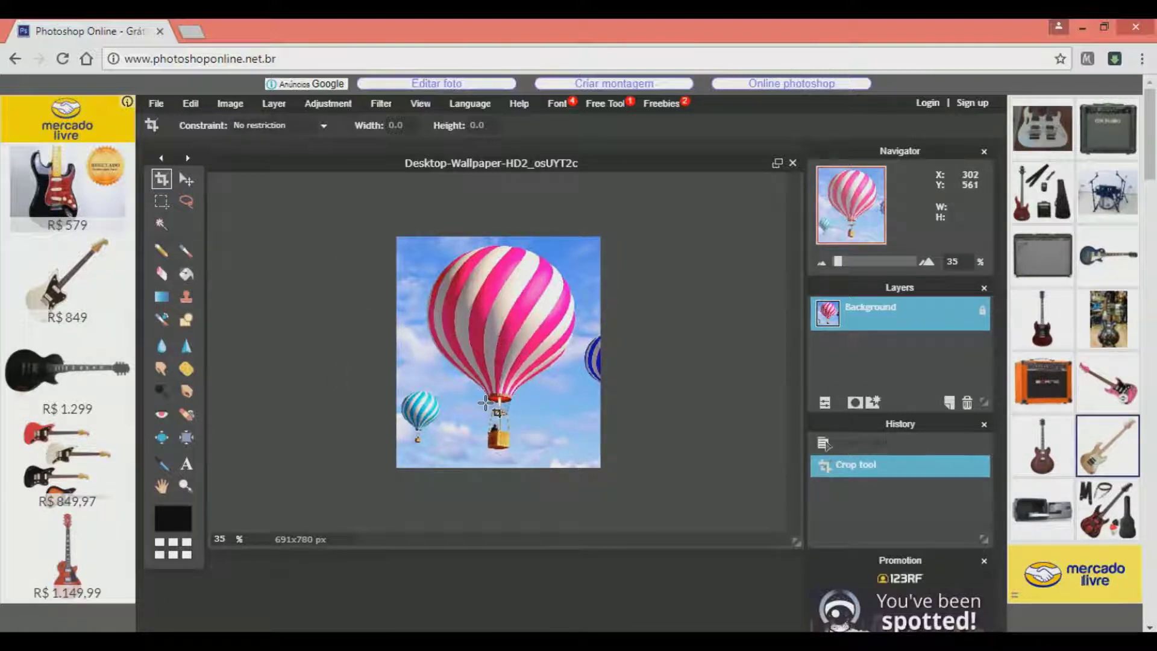
# Try moving a rectangular marquee selection inside the pink balloon, and revert the move and deselect.
pyautogui.click(186, 179)
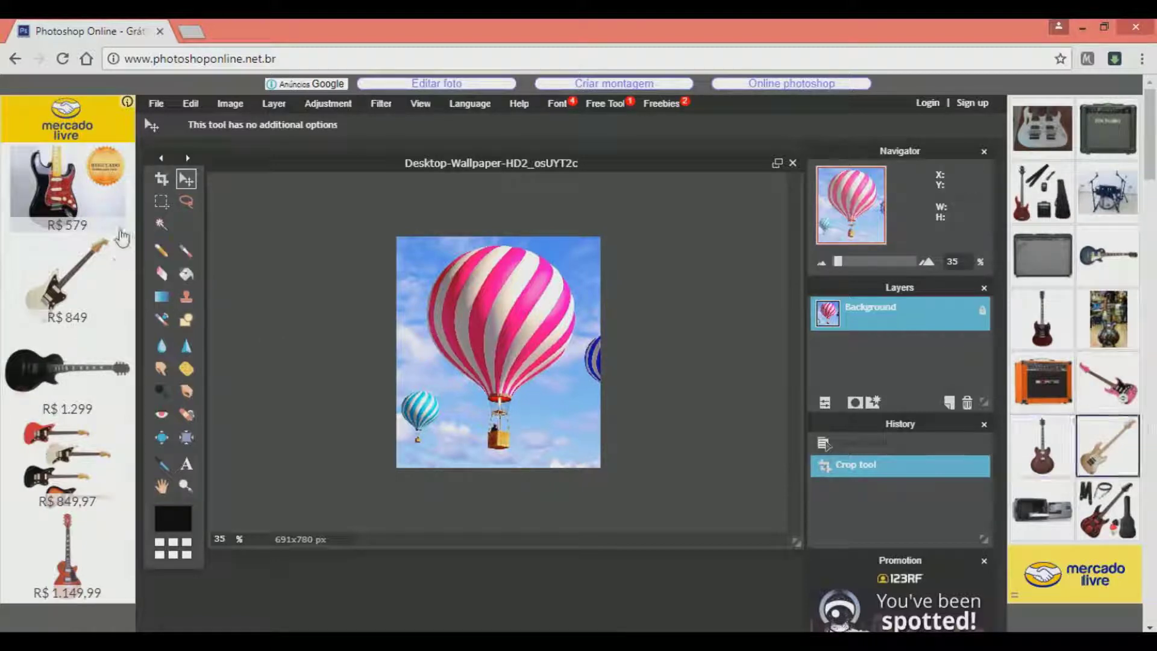
pyautogui.click(161, 202)
pyautogui.moveTo(456, 289)
pyautogui.mouseDown()
pyautogui.moveTo(527, 375)
pyautogui.moveTo(561, 359)
pyautogui.moveTo(699, 344)
pyautogui.moveTo(522, 363)
pyautogui.mouseUp()
pyautogui.click(187, 180)
pyautogui.hotkey('ctrl', 'z')
pyautogui.hotkey('ctrl', 'd')
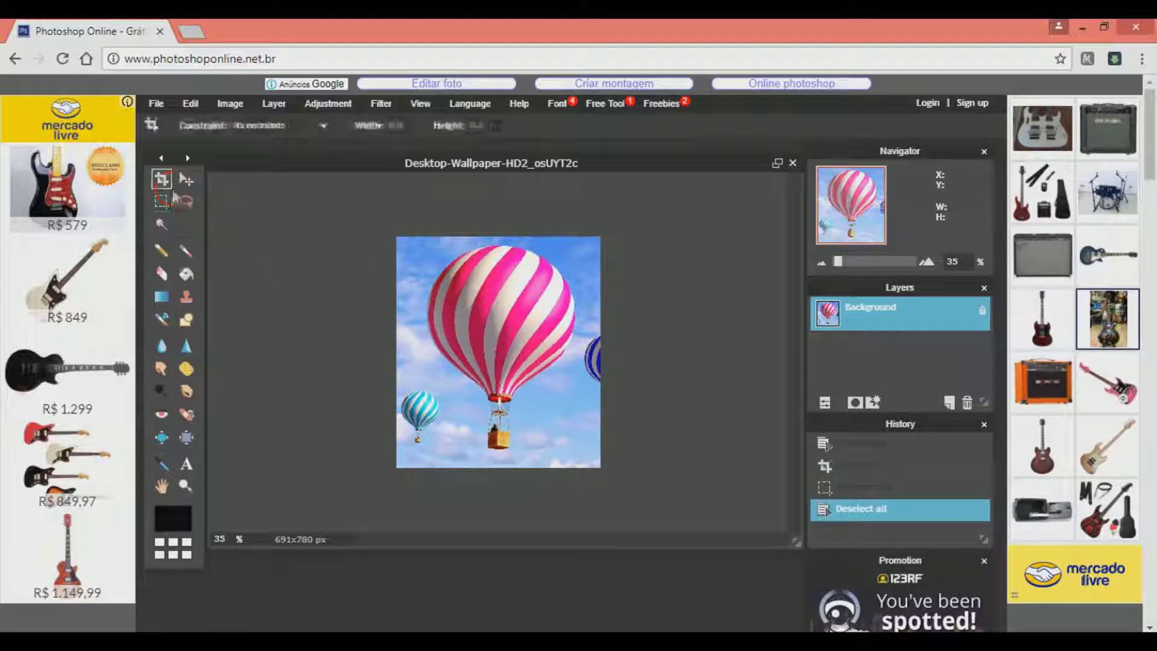
# Try moving an elliptical marquee selection of about 458 x 475 px on the pink balloon, and revert the move and deselect.
pyautogui.click(161, 201)
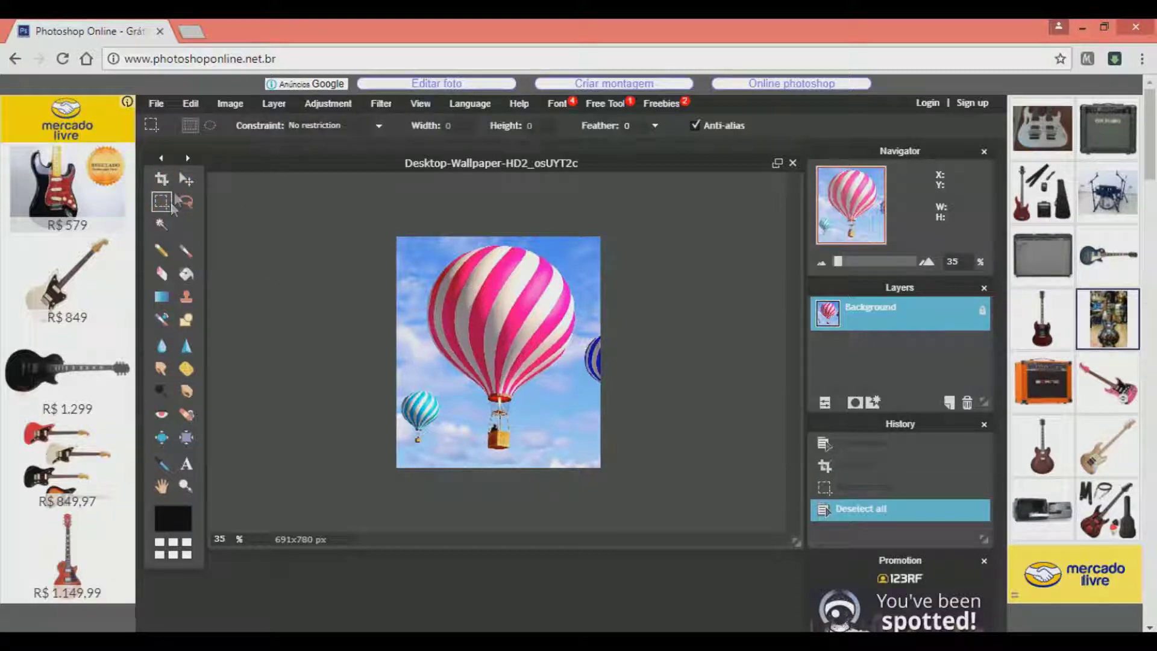
pyautogui.click(209, 125)
pyautogui.moveTo(453, 249); pyautogui.dragTo(587, 391)
pyautogui.press('v')
pyautogui.moveTo(512, 337); pyautogui.dragTo(479, 369)
pyautogui.hotkey('ctrl', 'z')
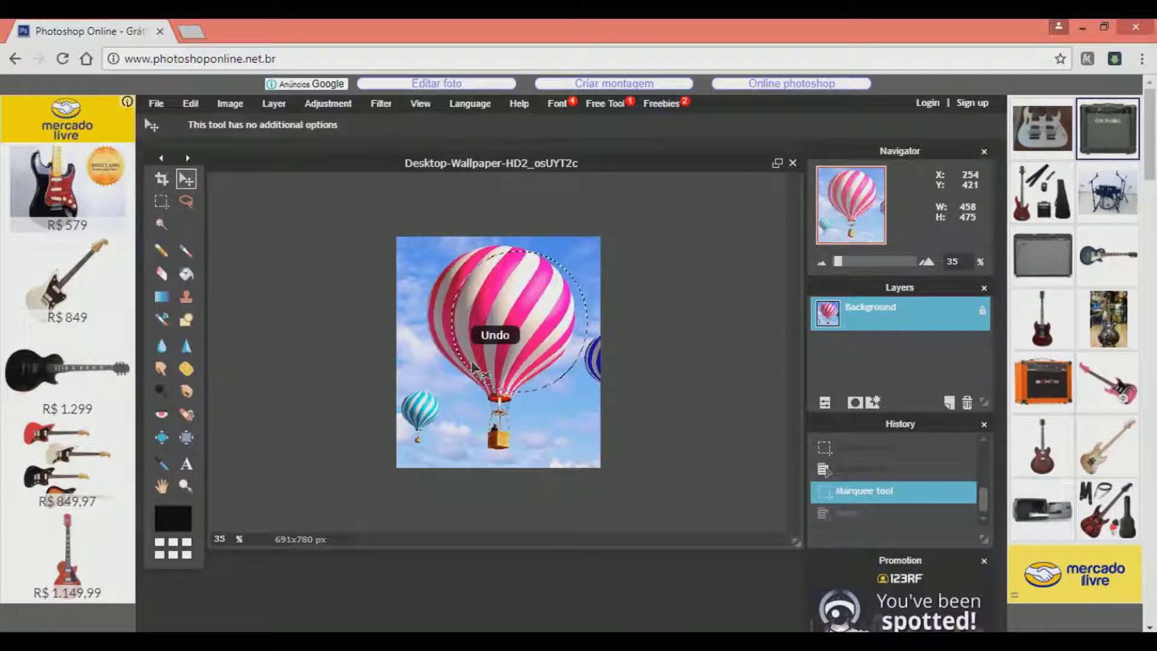
pyautogui.hotkey('ctrl', 'd')
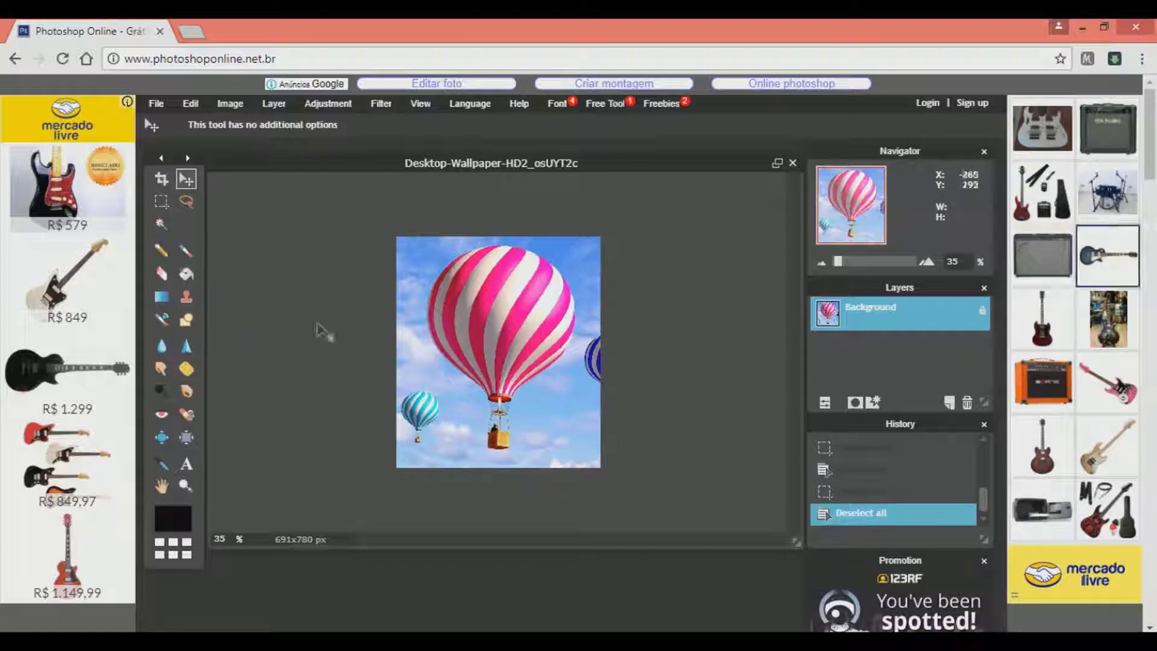
# Try moving a freehand lasso selection on the pink balloon, and revert the move and deselect.
pyautogui.click(186, 200)
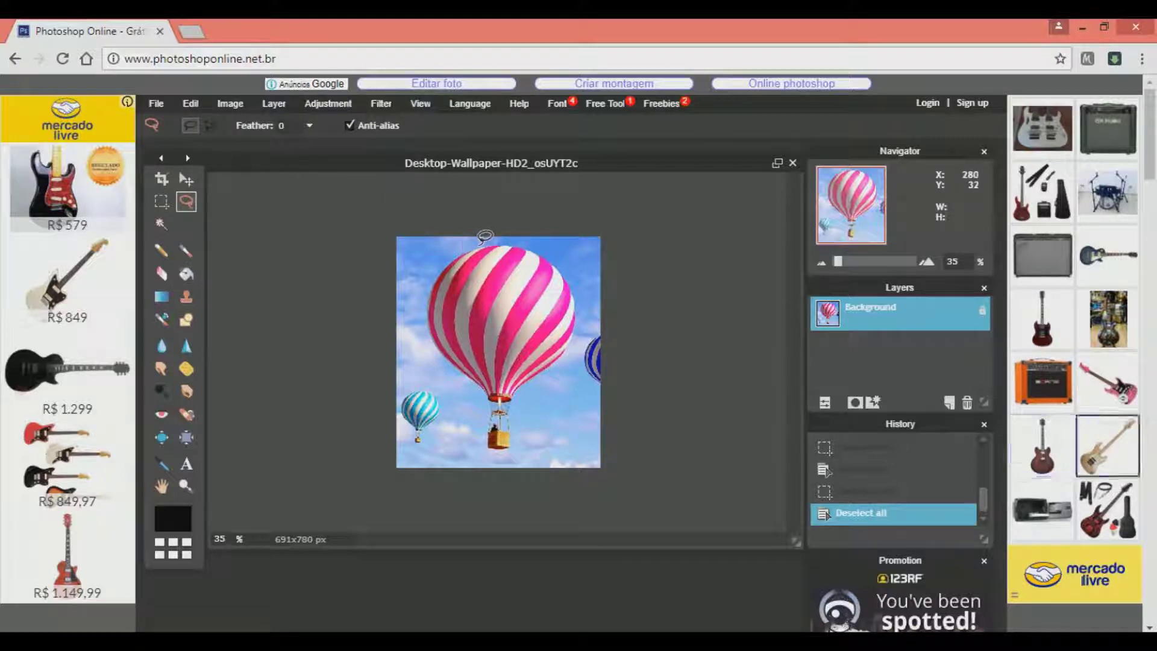
pyautogui.moveTo(469, 244)
pyautogui.mouseDown()
pyautogui.moveTo(446, 247)
pyautogui.moveTo(423, 281)
pyautogui.moveTo(414, 328)
pyautogui.moveTo(463, 449)
pyautogui.moveTo(479, 419)
pyautogui.moveTo(471, 244)
pyautogui.mouseUp()
pyautogui.press('v')
pyautogui.moveTo(463, 314); pyautogui.dragTo(498, 308)
pyautogui.hotkey('ctrl', 'z')
pyautogui.hotkey('ctrl', 'd')
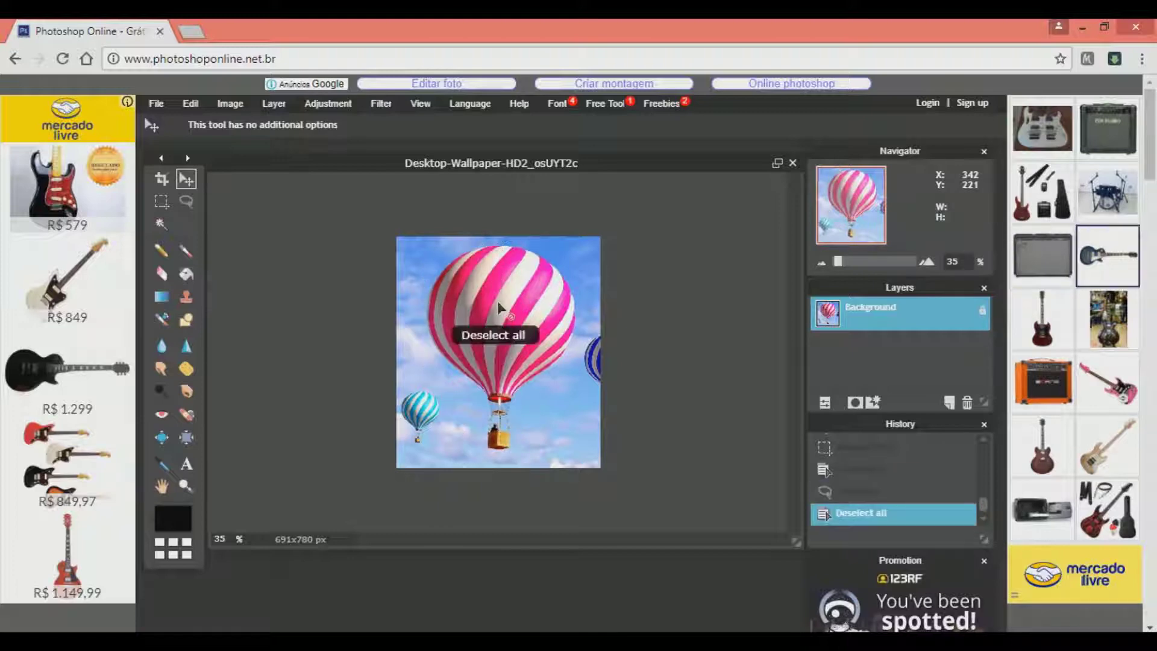
# Try moving a polygonal lasso selection of about 356 x 406 px on the pink balloon, and revert the move and deselect.
pyautogui.press('l')
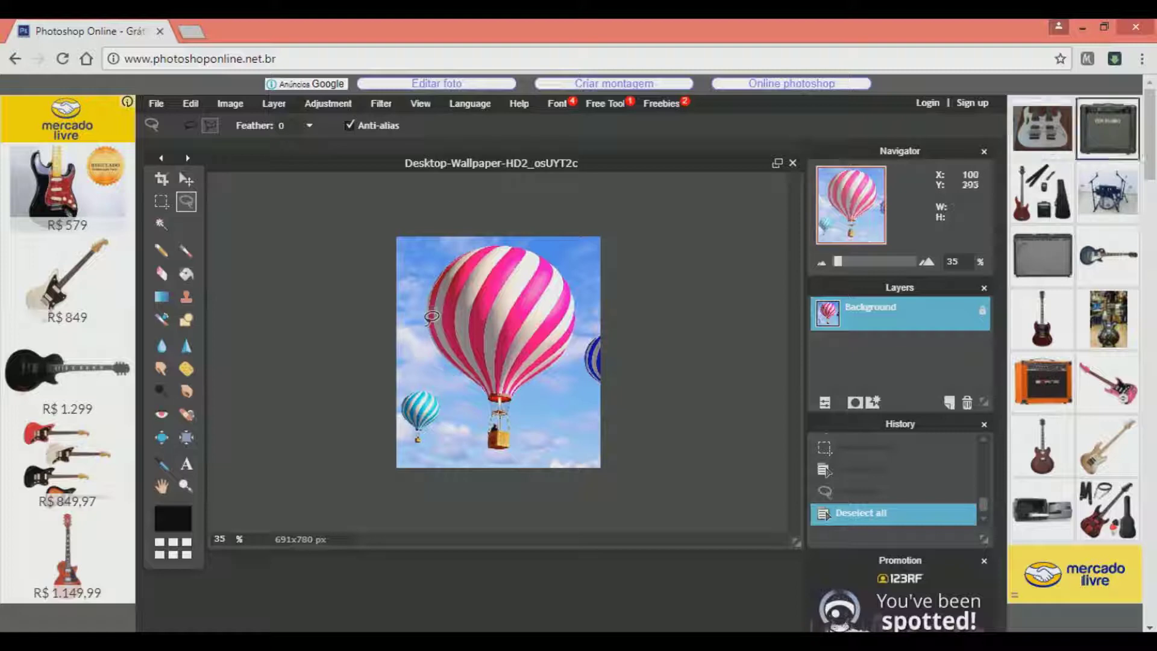
pyautogui.moveTo(438, 352)
pyautogui.mouseDown()
pyautogui.moveTo(536, 299)
pyautogui.moveTo(535, 310)
pyautogui.moveTo(580, 317)
pyautogui.moveTo(541, 299)
pyautogui.moveTo(518, 338)
pyautogui.moveTo(527, 320)
pyautogui.moveTo(560, 322)
pyautogui.mouseUp()
pyautogui.click(186, 178)
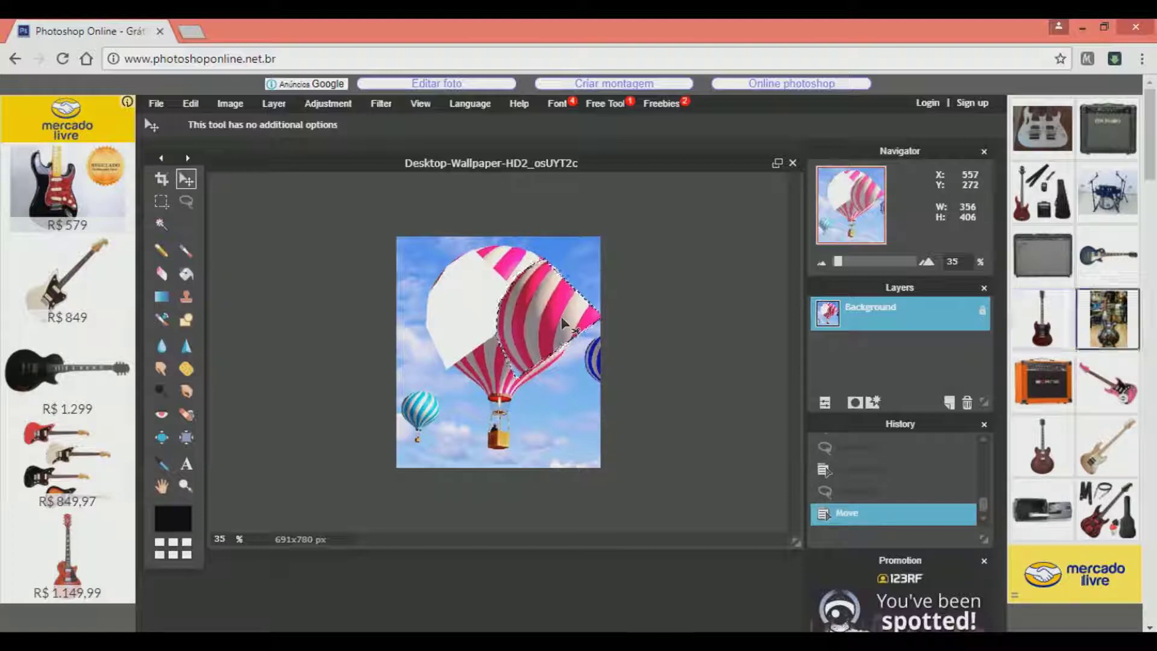
pyautogui.hotkey('ctrl', 'z')
pyautogui.hotkey('ctrl', 'd')
# Try the Wand tool at tolerance 21 on several pink balloon stripes and a sky patch, clearing each selection.
pyautogui.click(162, 224)
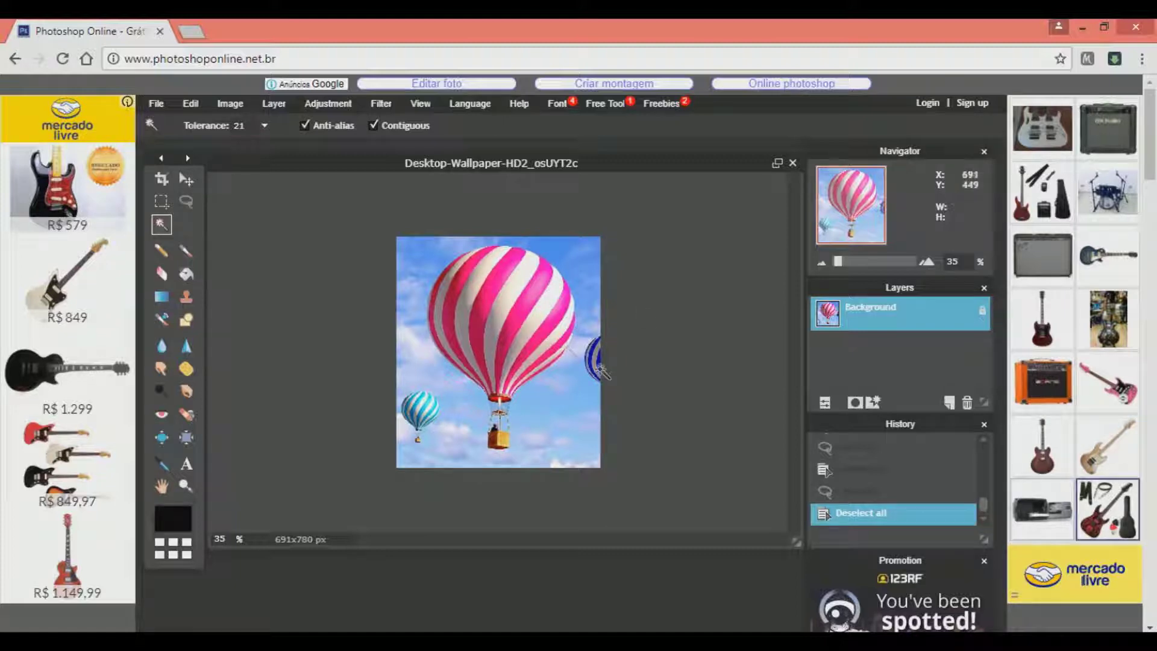
pyautogui.click(527, 265)
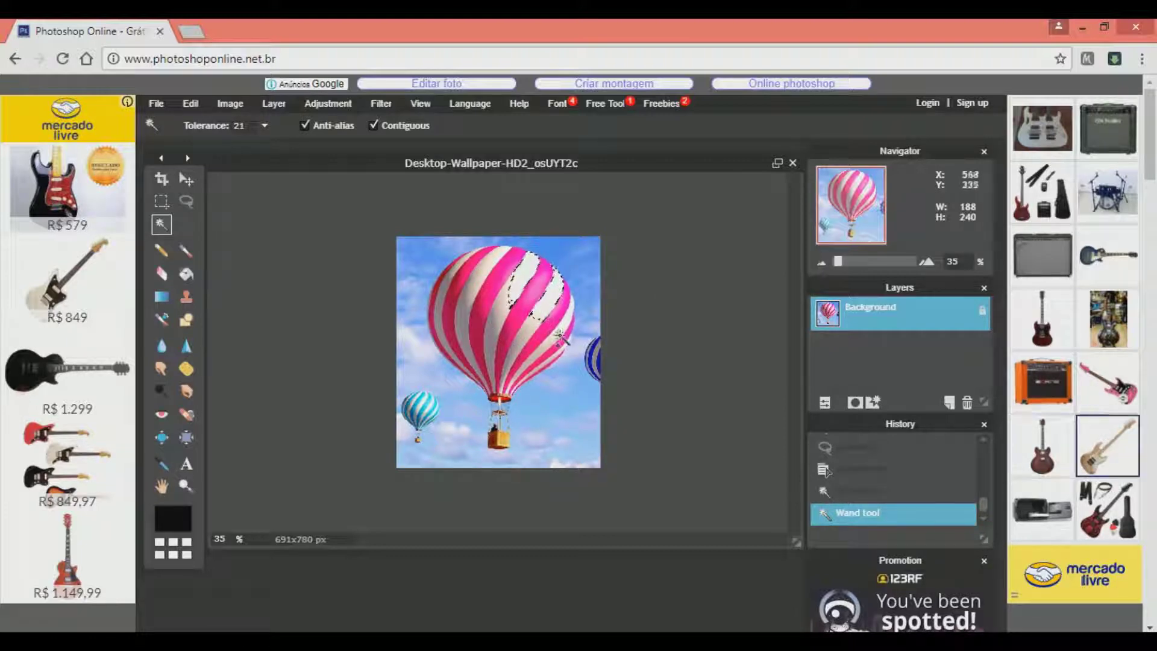
pyautogui.keyDown('shift'); pyautogui.click(487, 307); pyautogui.keyUp('shift')
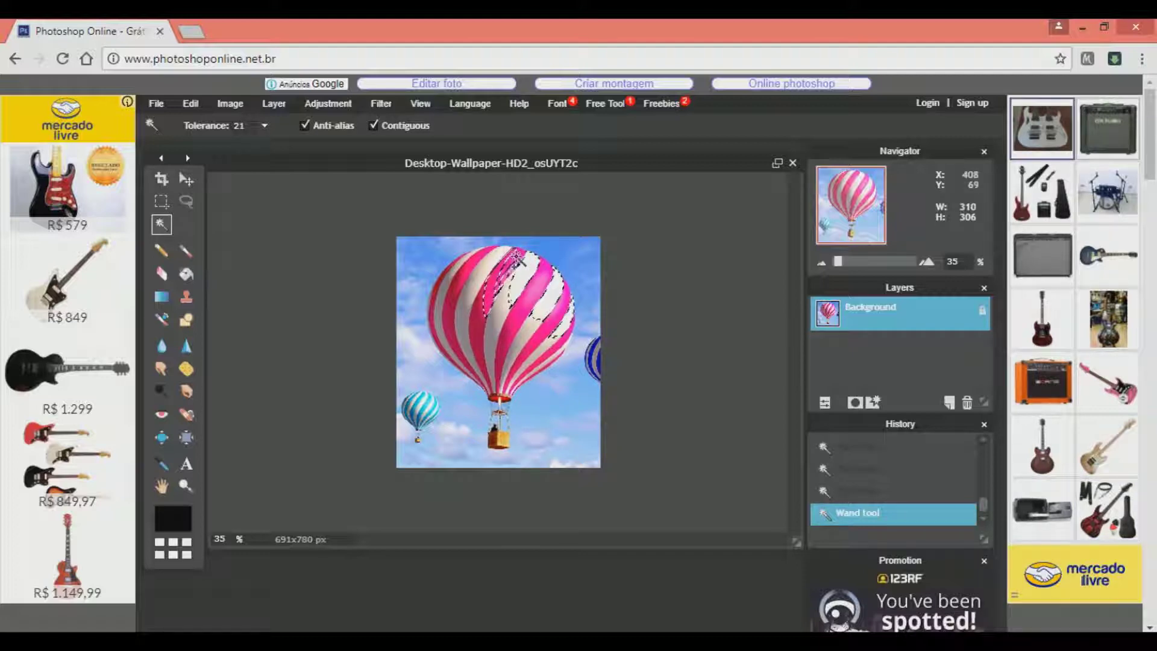
pyautogui.keyDown('shift'); pyautogui.click(473, 281); pyautogui.keyUp('shift')
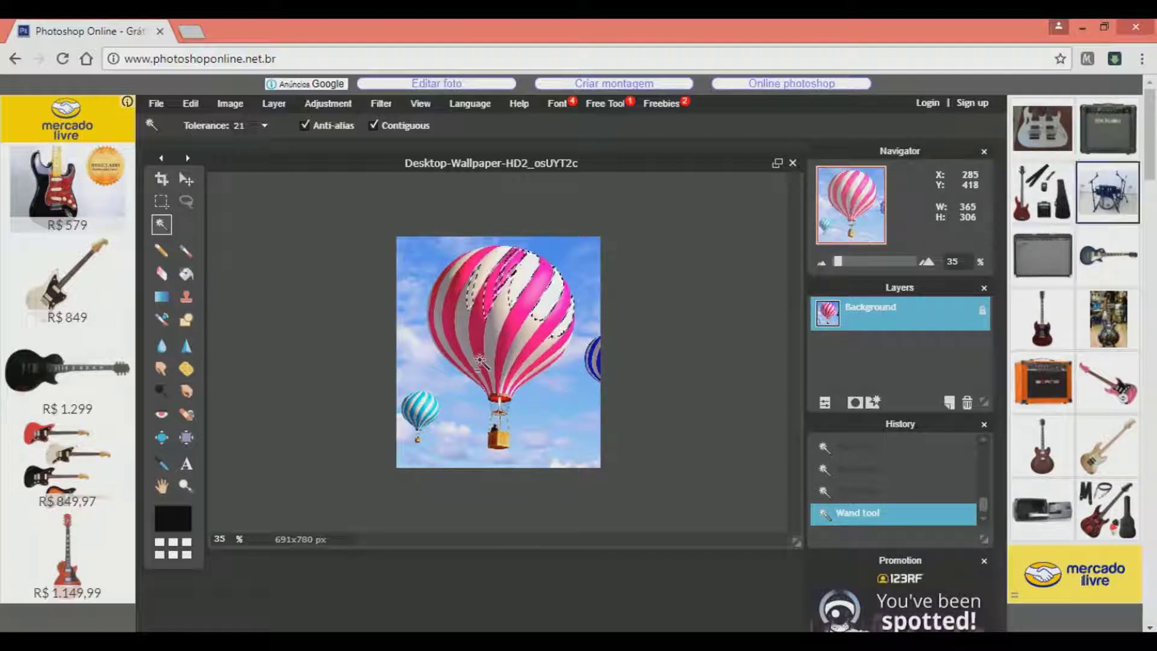
pyautogui.hotkey('ctrl', 'z')
pyautogui.hotkey('ctrl', 'z')
pyautogui.hotkey('ctrl', 'z')
pyautogui.hotkey('ctrl', 'z')
pyautogui.hotkey('ctrl', 'z')
pyautogui.hotkey('ctrl', 'd')
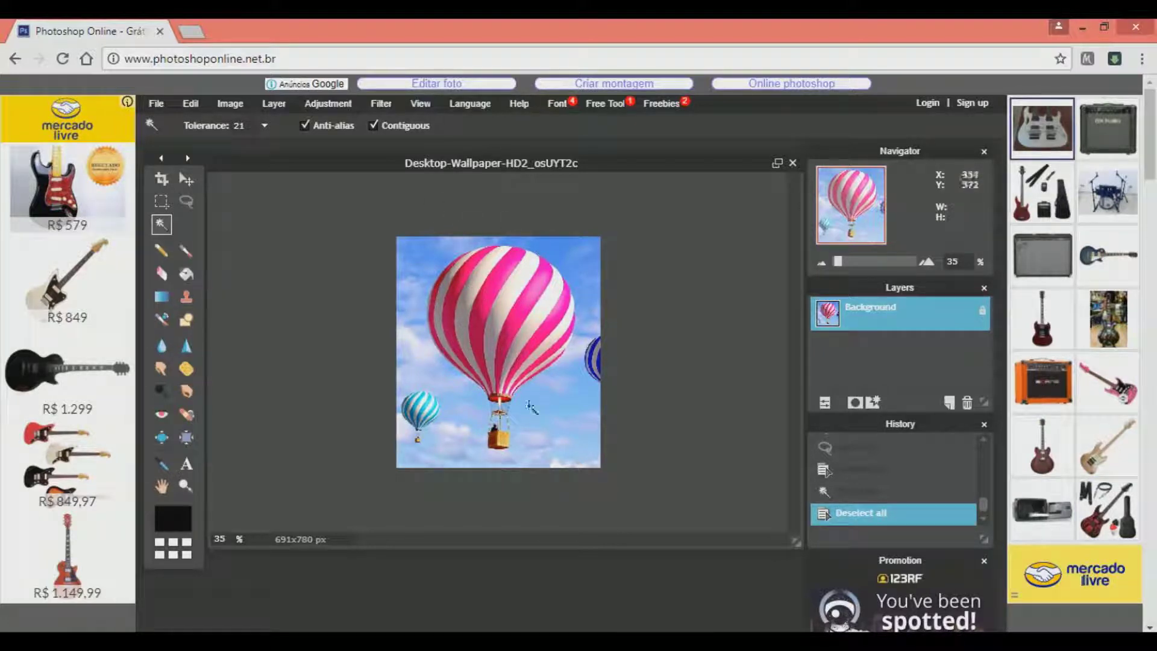
pyautogui.click(411, 245)
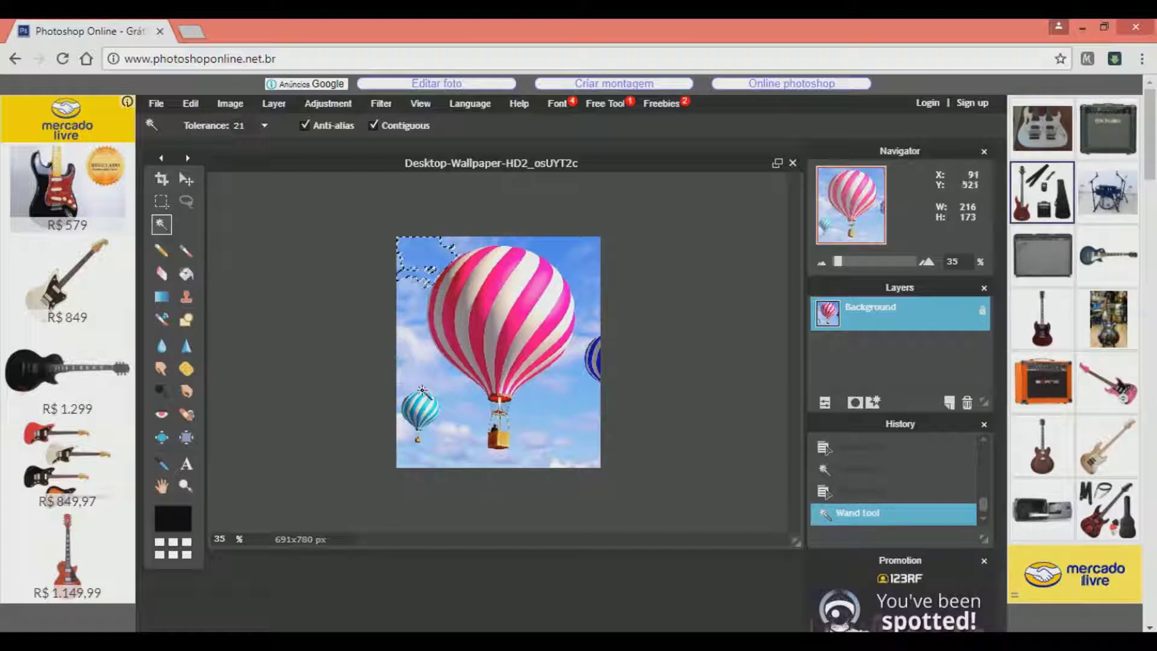
pyautogui.hotkey('ctrl', 'd')
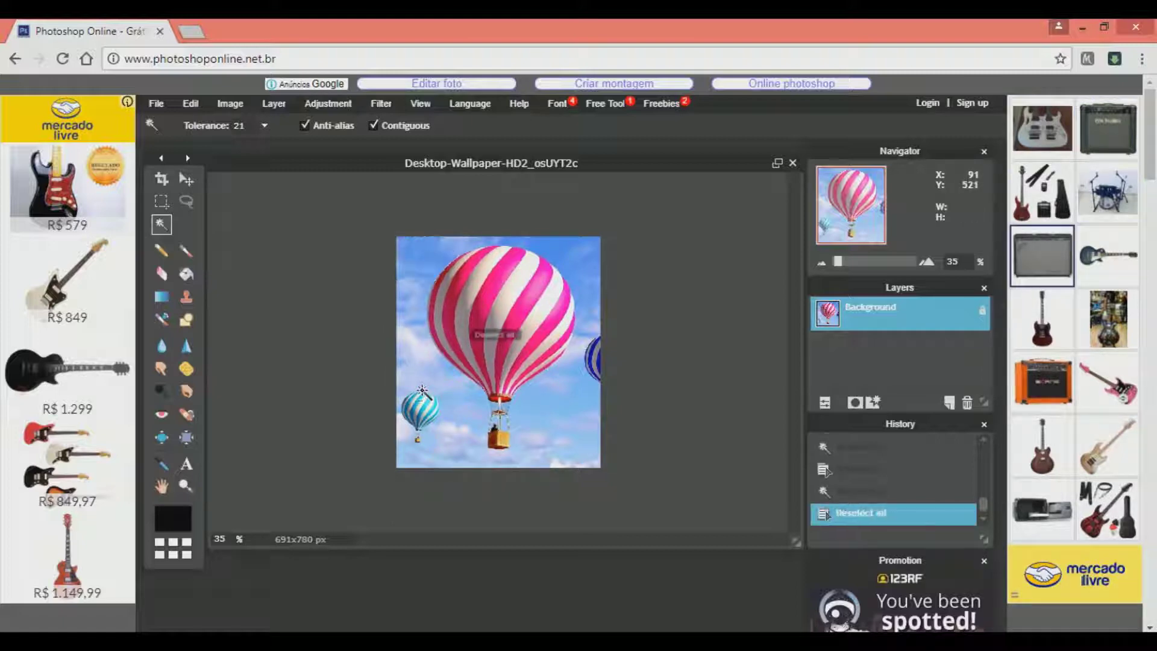
# Unlock the Background layer so it becomes an editable layer.
pyautogui.doubleClick(989, 318)
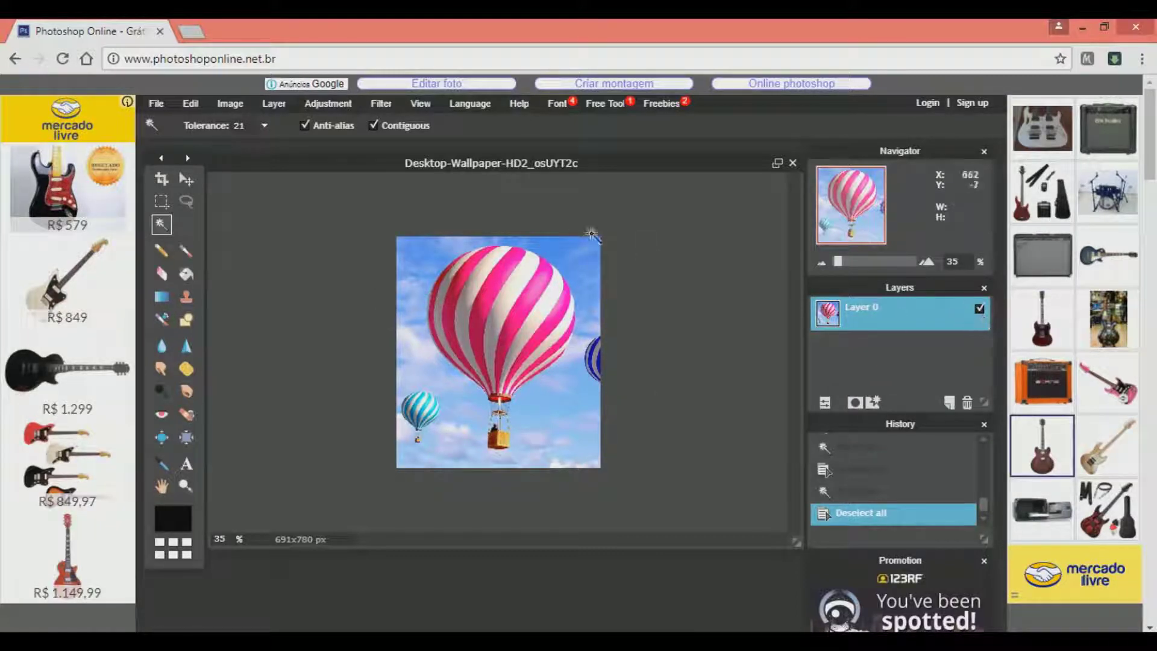
# Select all the sky and clouds around the balloons with the Wand tool at tolerance 21, adding each patch to the selection.
pyautogui.click(589, 253)
pyautogui.keyDown('shift'); pyautogui.click(565, 253); pyautogui.keyUp('shift')
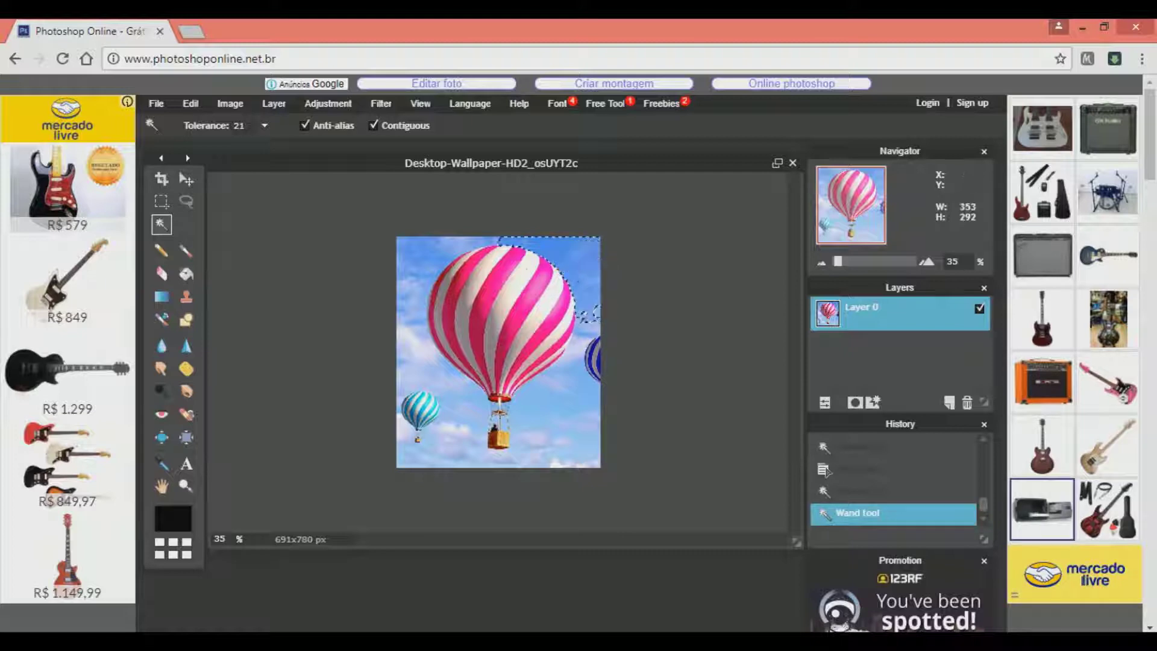
pyautogui.keyDown('shift'); pyautogui.click(431, 262); pyautogui.keyUp('shift')
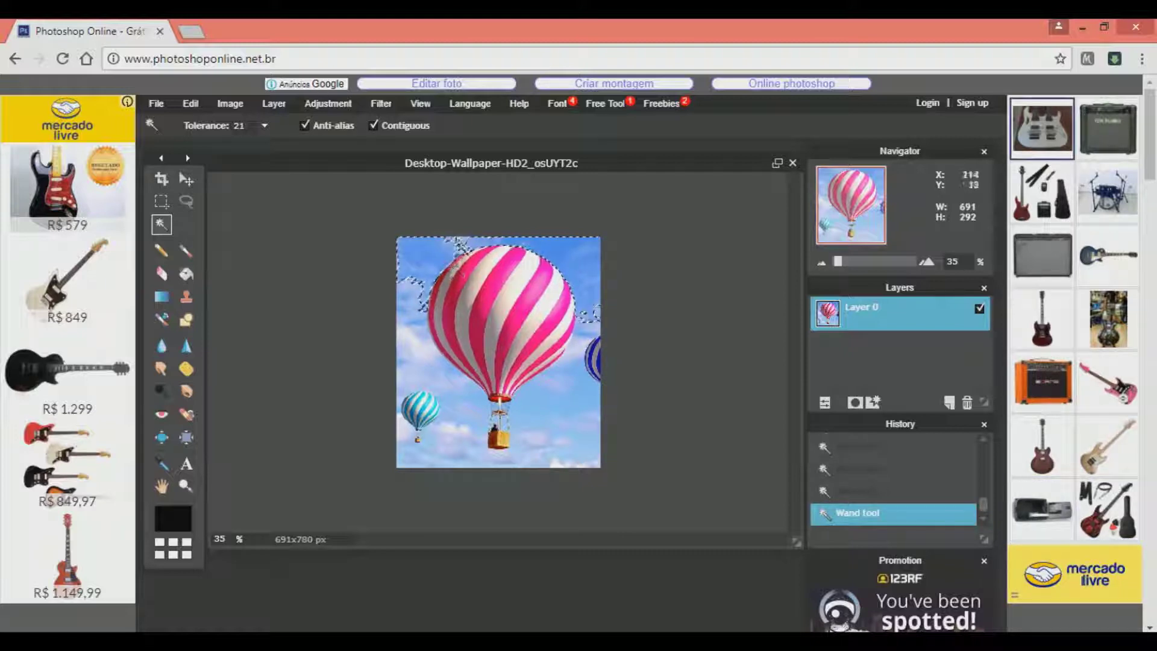
pyautogui.keyDown('shift'); pyautogui.click(594, 320); pyautogui.keyUp('shift')
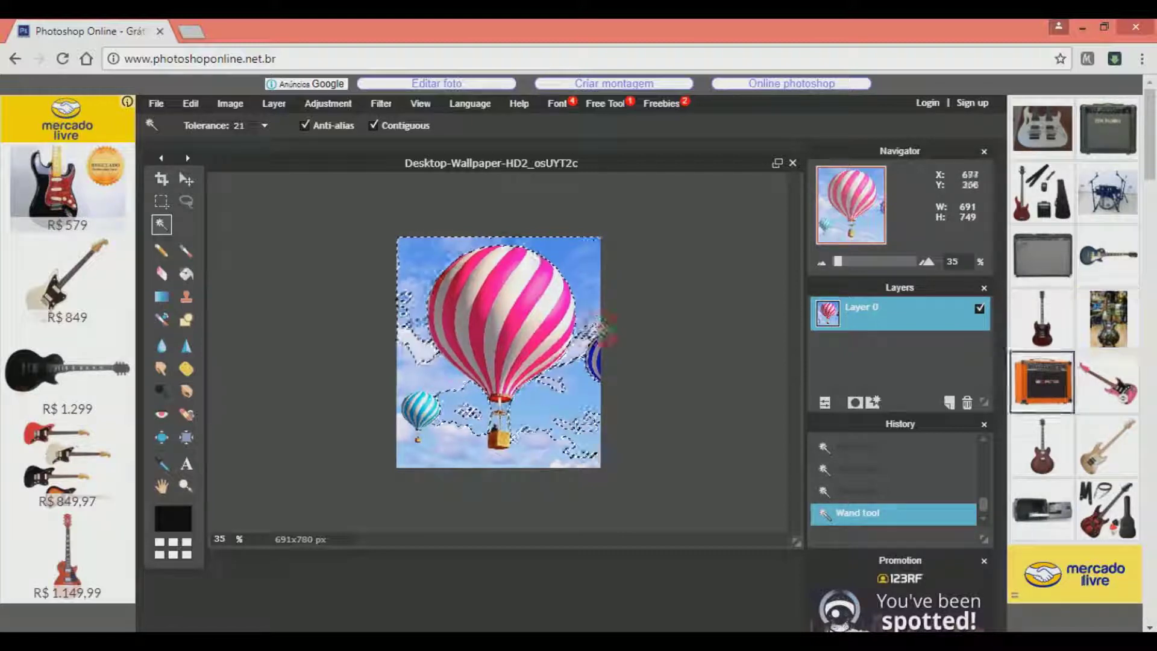
pyautogui.keyDown('shift'); pyautogui.click(561, 462); pyautogui.keyUp('shift')
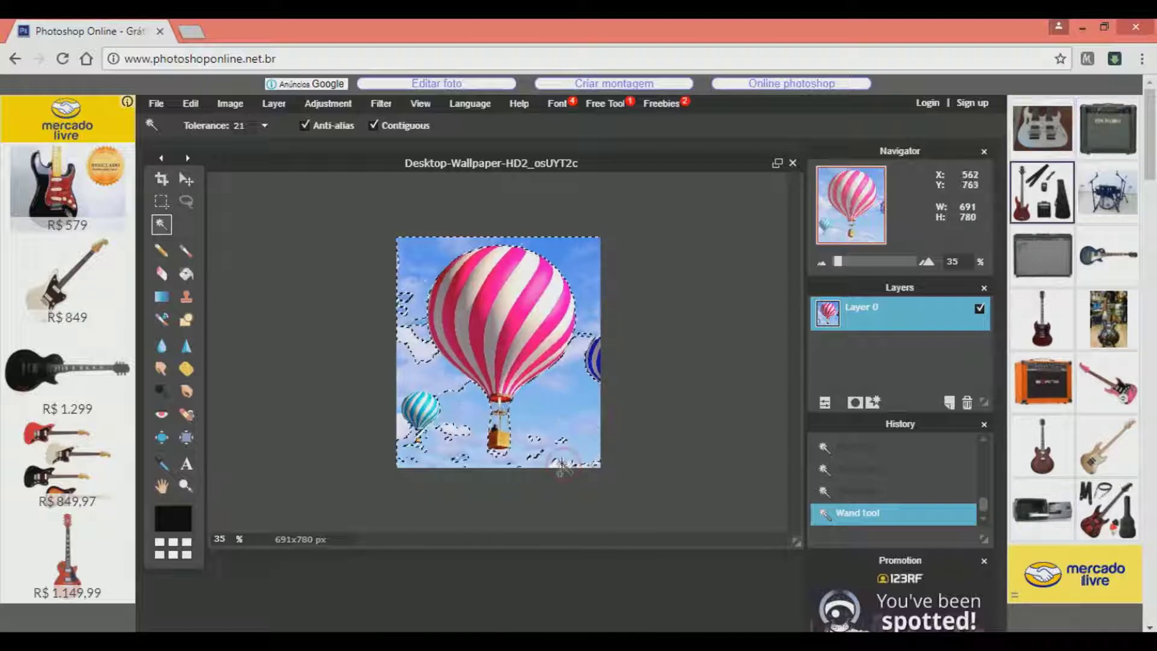
pyautogui.keyDown('shift'); pyautogui.click(407, 376); pyautogui.keyUp('shift')
pyautogui.keyDown('shift'); pyautogui.click(418, 324); pyautogui.keyUp('shift')
pyautogui.keyDown('shift'); pyautogui.click(439, 359); pyautogui.keyUp('shift')
pyautogui.keyDown('shift'); pyautogui.click(416, 334); pyautogui.keyUp('shift')
pyautogui.keyDown('shift'); pyautogui.click(406, 319); pyautogui.keyUp('shift')
pyautogui.keyDown('shift'); pyautogui.click(460, 460); pyautogui.keyUp('shift')
pyautogui.keyDown('shift'); pyautogui.click(582, 338); pyautogui.keyUp('shift')
pyautogui.keyDown('shift'); pyautogui.click(556, 442); pyautogui.keyUp('shift')
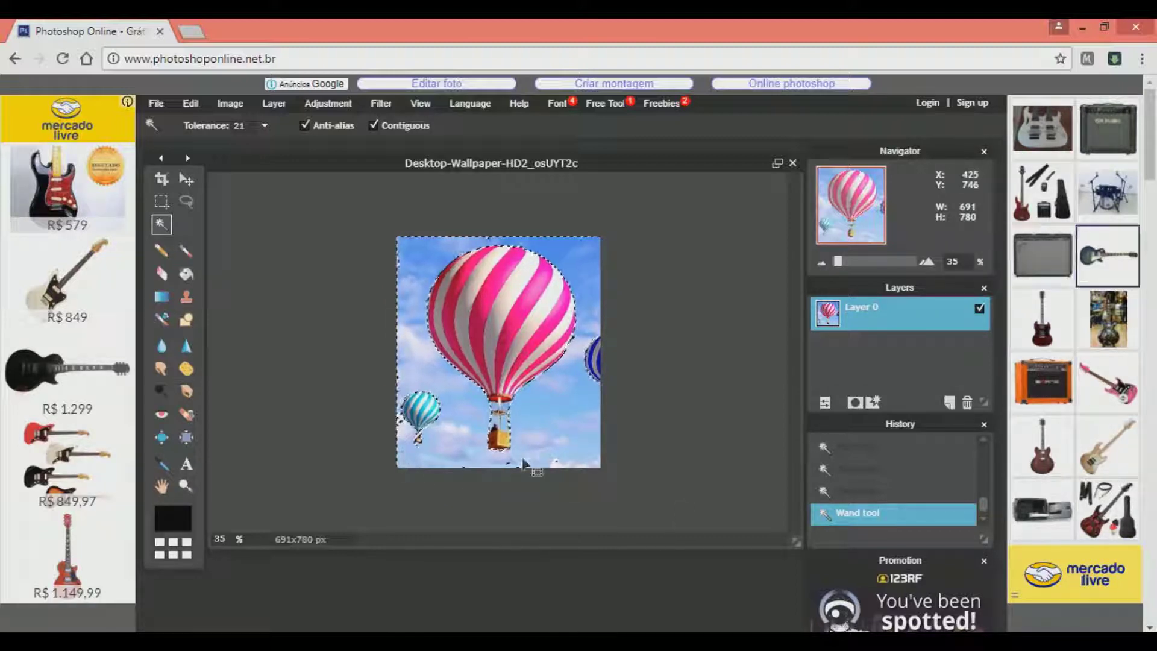
# Delete the selected sky, deselect, and move the isolated balloons slightly with the Move tool.
pyautogui.press('Delete')
pyautogui.hotkey('ctrl', 'd')
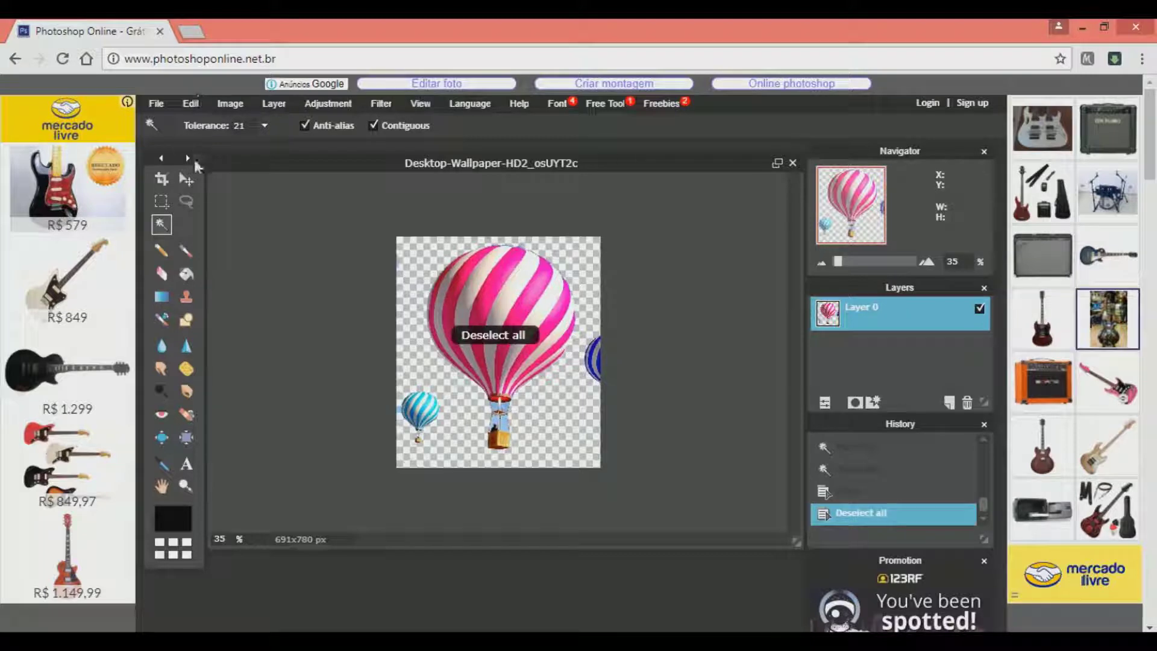
pyautogui.click(186, 179)
pyautogui.moveTo(551, 303); pyautogui.dragTo(527, 327)
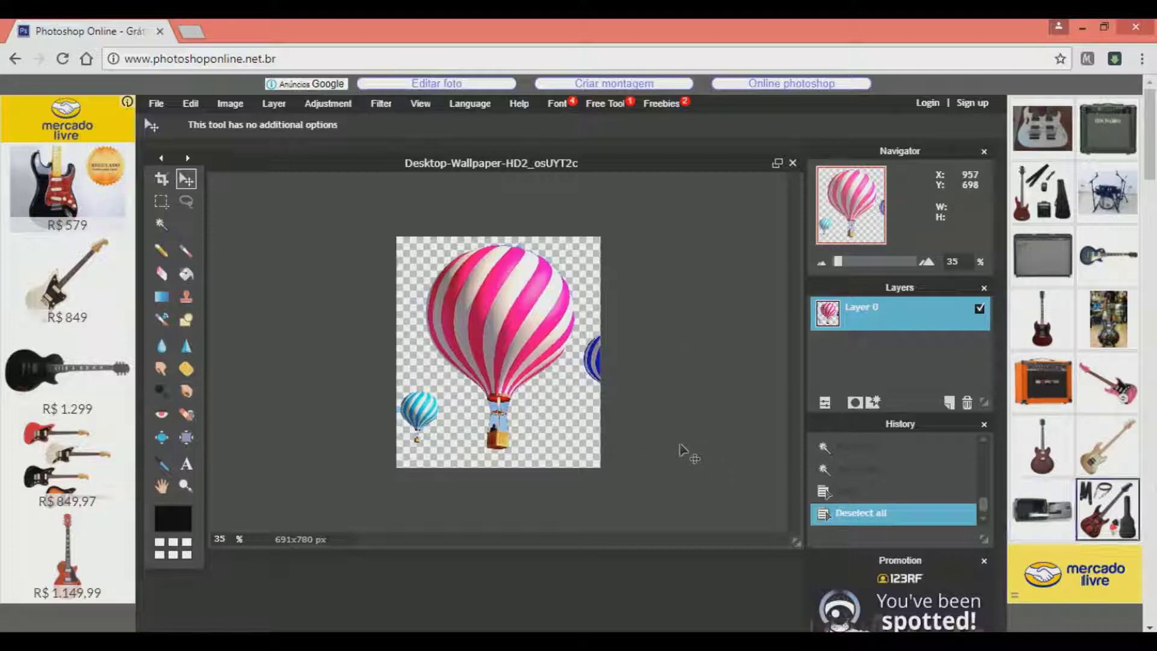
# Undo the balloon move and the sky deletion, and clear the restored selection.
pyautogui.hotkey('ctrl', 'z')
pyautogui.hotkey('ctrl', 'z')
pyautogui.hotkey('ctrl', 'z')
pyautogui.hotkey('ctrl', 'd')
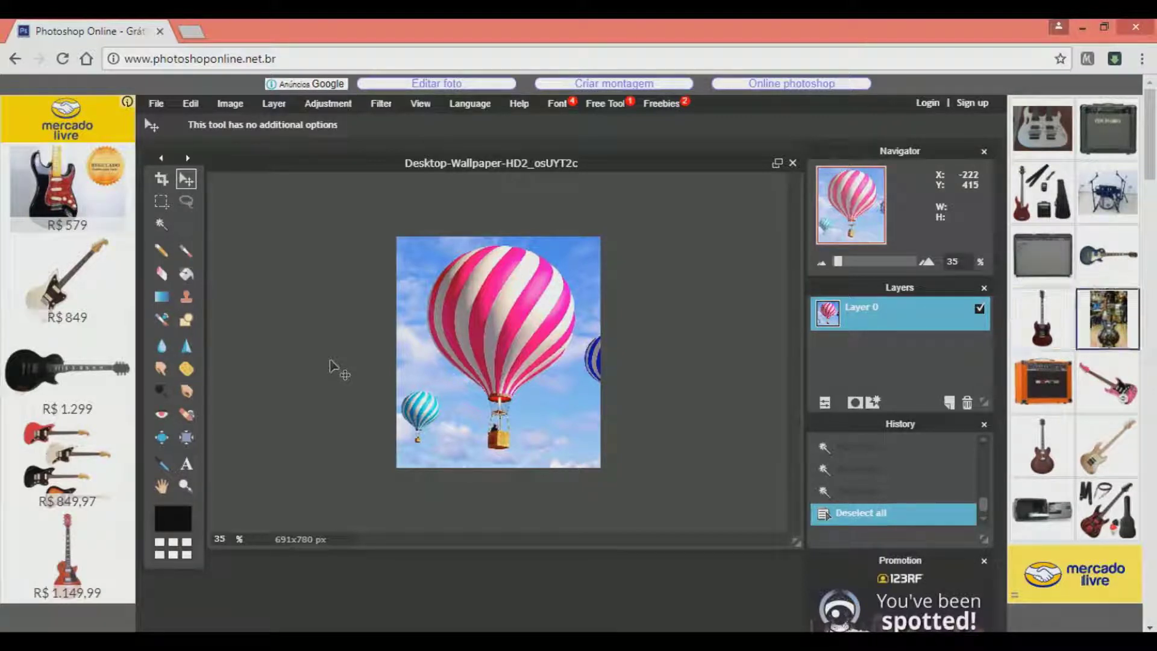
# Choose the Pencil tool and set its type to Plain.
pyautogui.click(161, 252)
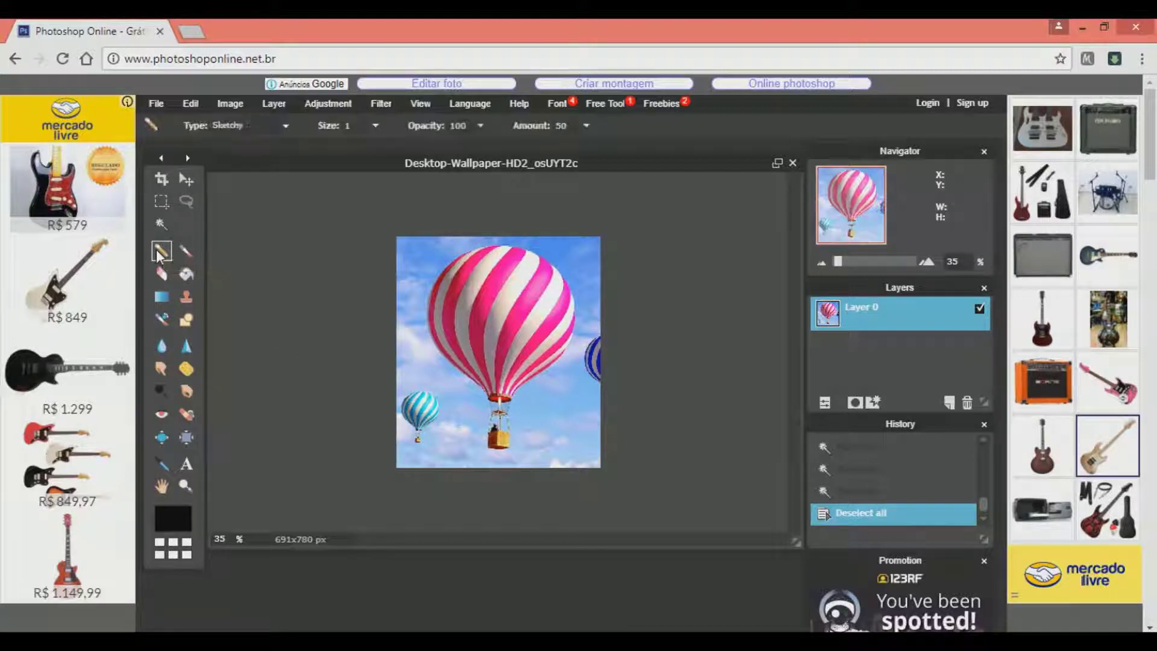
pyautogui.click(282, 127)
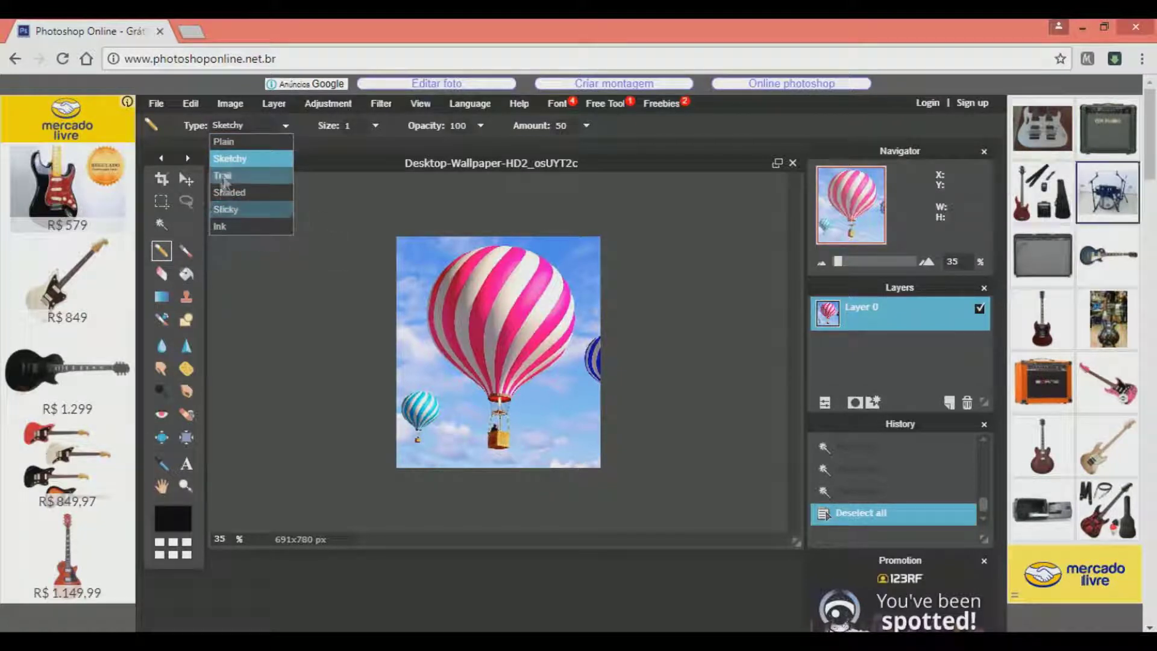
pyautogui.click(227, 141)
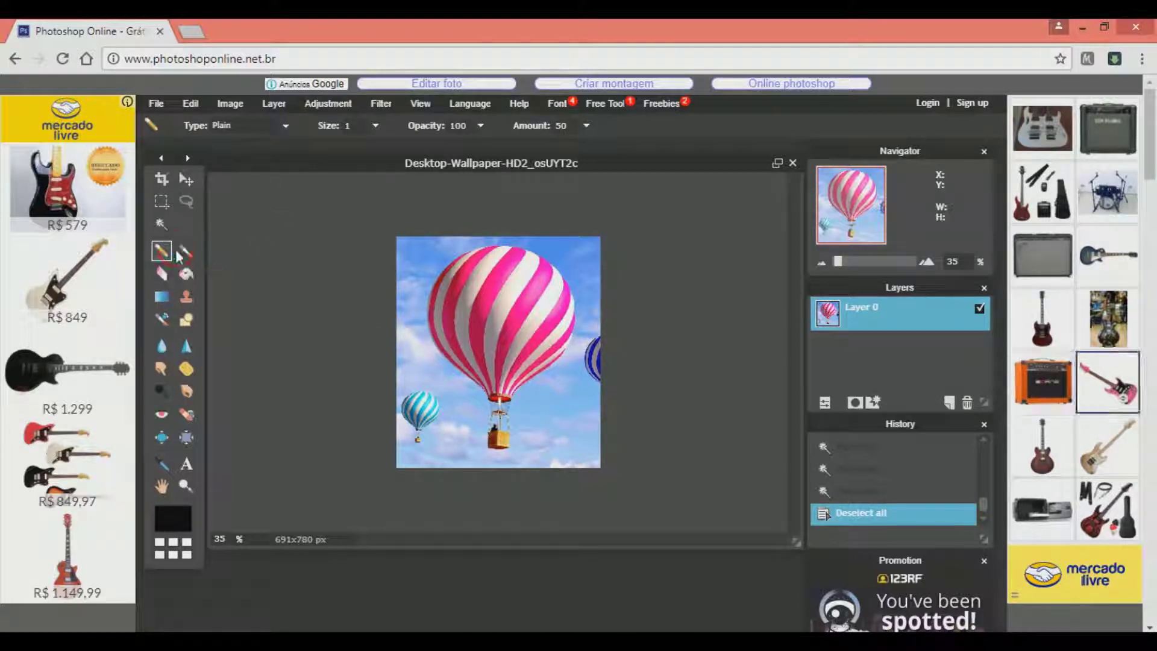
# Set the Brush tool to the hard round 200 px tip with opacity 39.
pyautogui.click(185, 250)
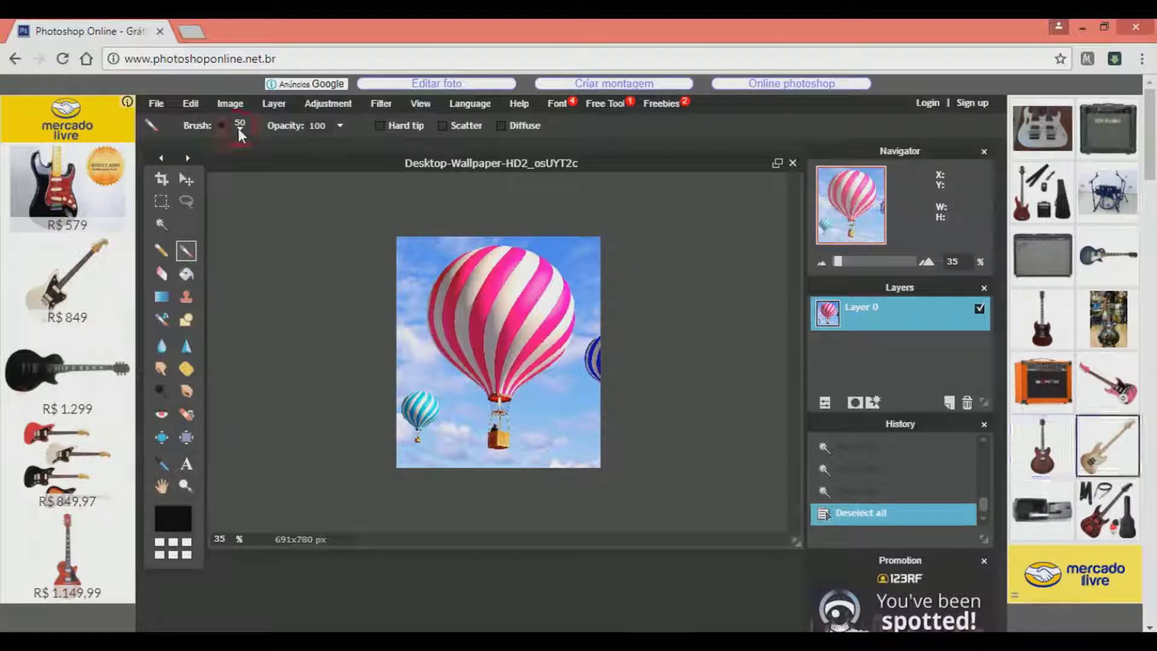
pyautogui.click(238, 126)
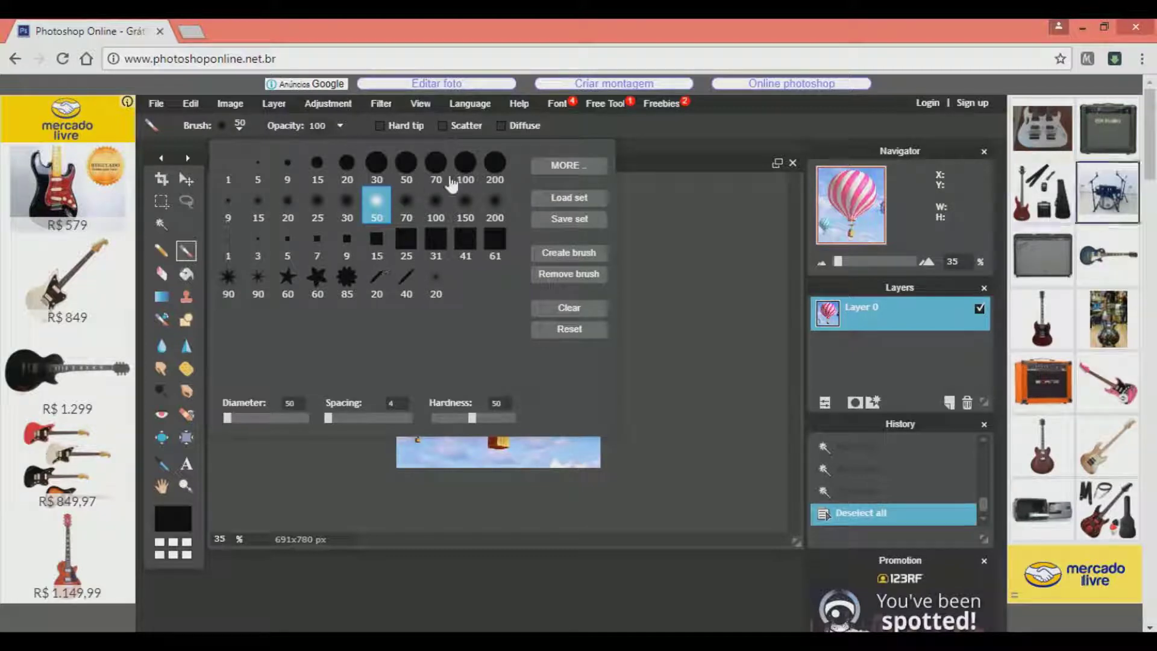
pyautogui.click(495, 163)
pyautogui.click(339, 126)
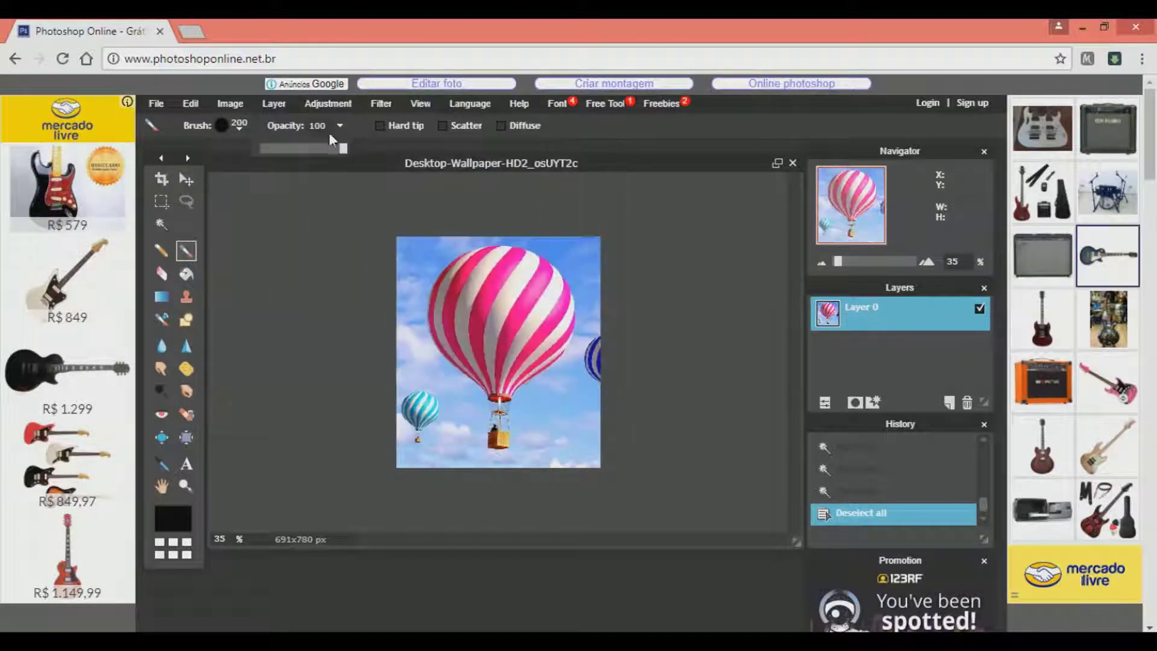
pyautogui.moveTo(307, 149); pyautogui.dragTo(292, 149)
# Try a black brush stroke across the pink balloon, and undo it.
pyautogui.moveTo(473, 291)
pyautogui.mouseDown()
pyautogui.moveTo(440, 349)
pyautogui.moveTo(518, 325)
pyautogui.mouseUp()
pyautogui.hotkey('ctrl', 'z')
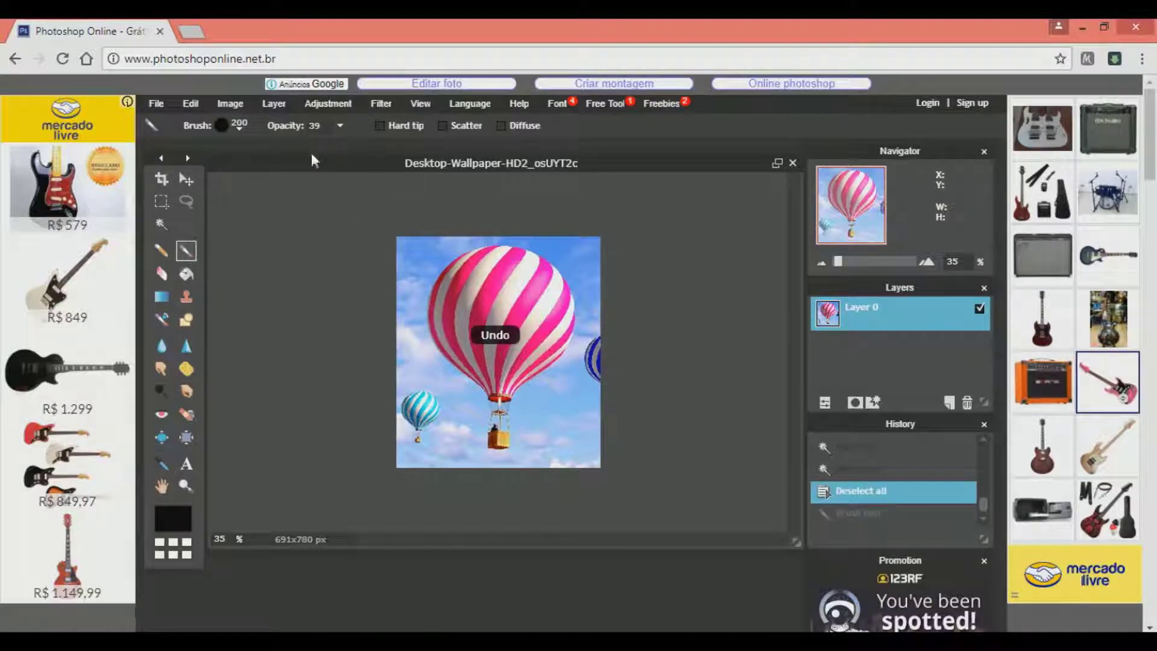
# Create and select a custom round-type brush with radius 58, hardness 78, aspect 6, spikes 5, angle 70 and spacing 200.
pyautogui.click(230, 126)
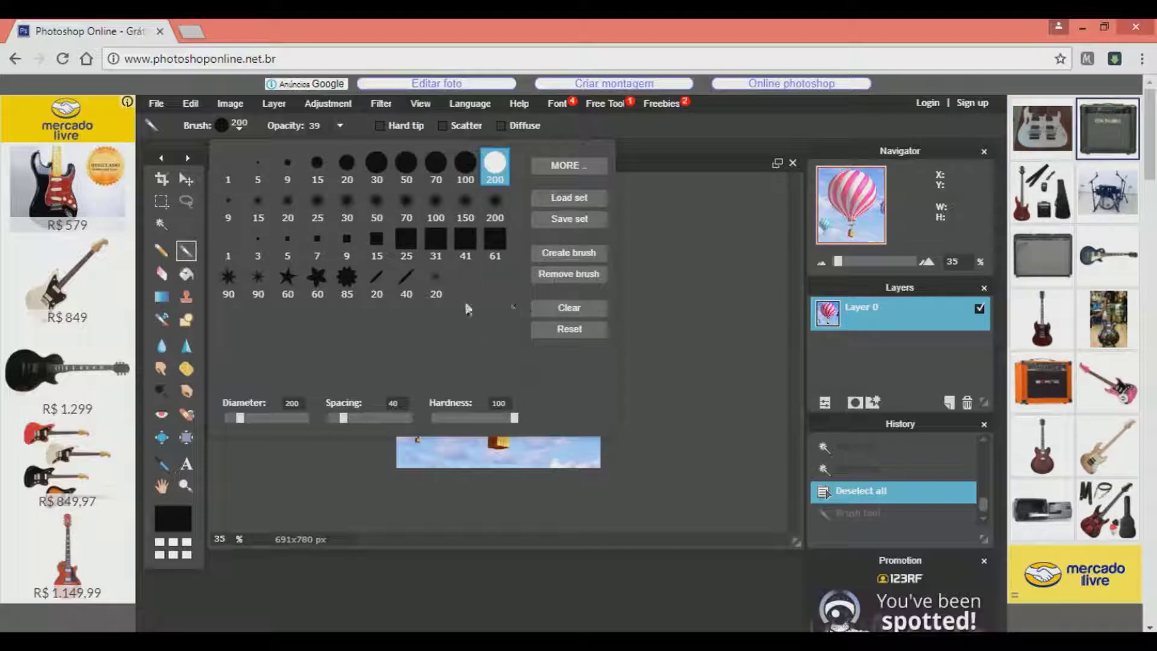
pyautogui.click(586, 254)
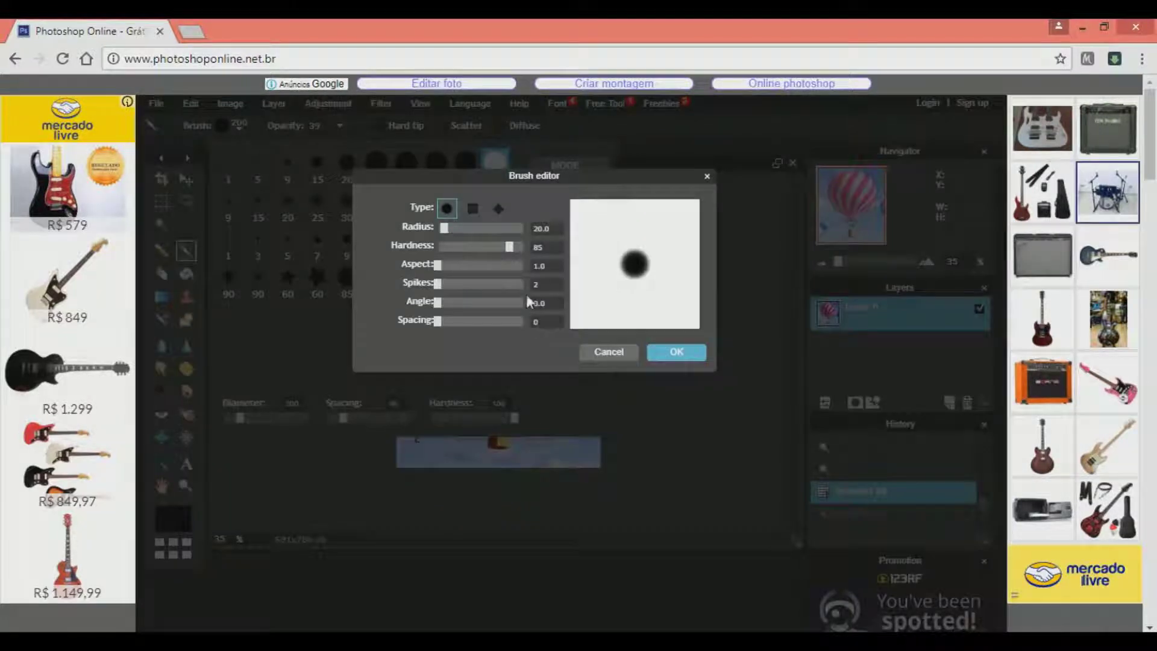
pyautogui.click(479, 210)
pyautogui.click(495, 211)
pyautogui.click(446, 209)
pyautogui.moveTo(450, 229)
pyautogui.mouseDown()
pyautogui.moveTo(509, 230)
pyautogui.moveTo(457, 234)
pyautogui.moveTo(494, 247)
pyautogui.moveTo(467, 248)
pyautogui.moveTo(529, 248)
pyautogui.moveTo(471, 247)
pyautogui.moveTo(515, 247)
pyautogui.moveTo(487, 266)
pyautogui.moveTo(441, 266)
pyautogui.moveTo(506, 273)
pyautogui.moveTo(459, 266)
pyautogui.moveTo(445, 284)
pyautogui.moveTo(518, 284)
pyautogui.moveTo(451, 285)
pyautogui.moveTo(499, 321)
pyautogui.moveTo(446, 324)
pyautogui.moveTo(656, 345)
pyautogui.mouseUp()
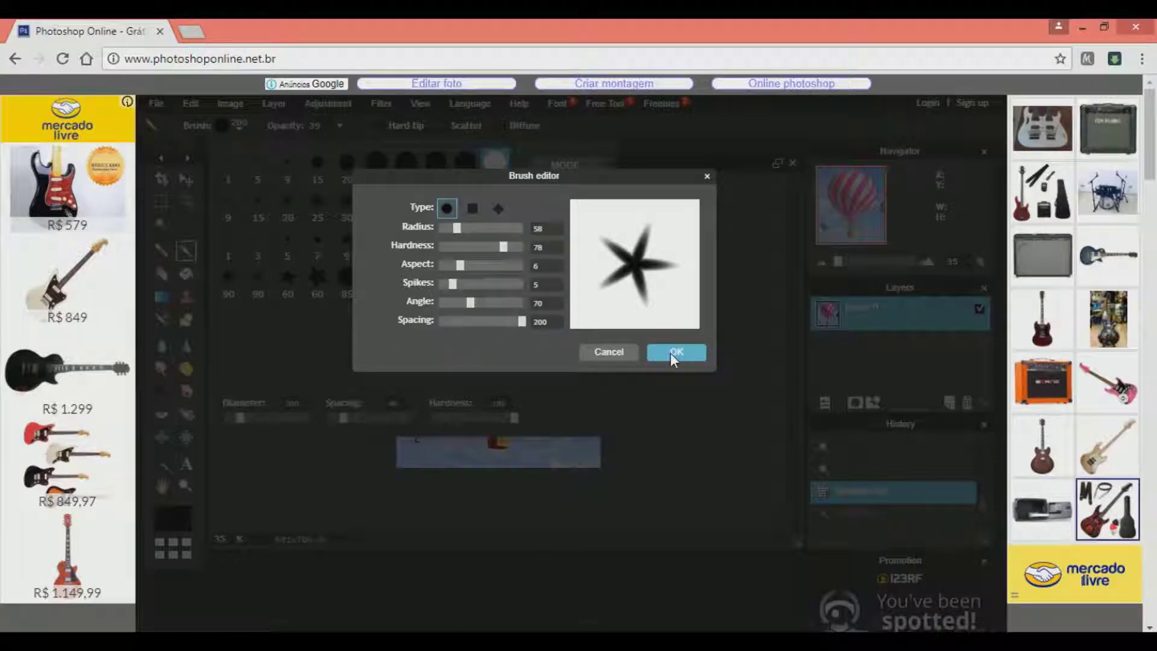
pyautogui.click(670, 353)
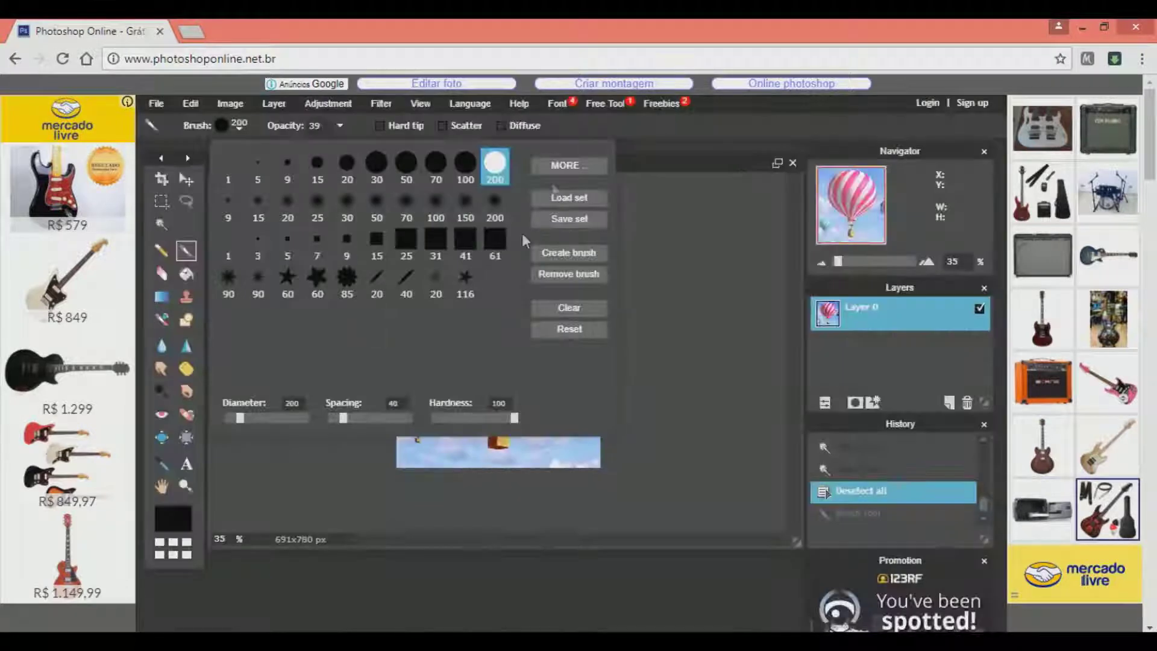
pyautogui.click(465, 282)
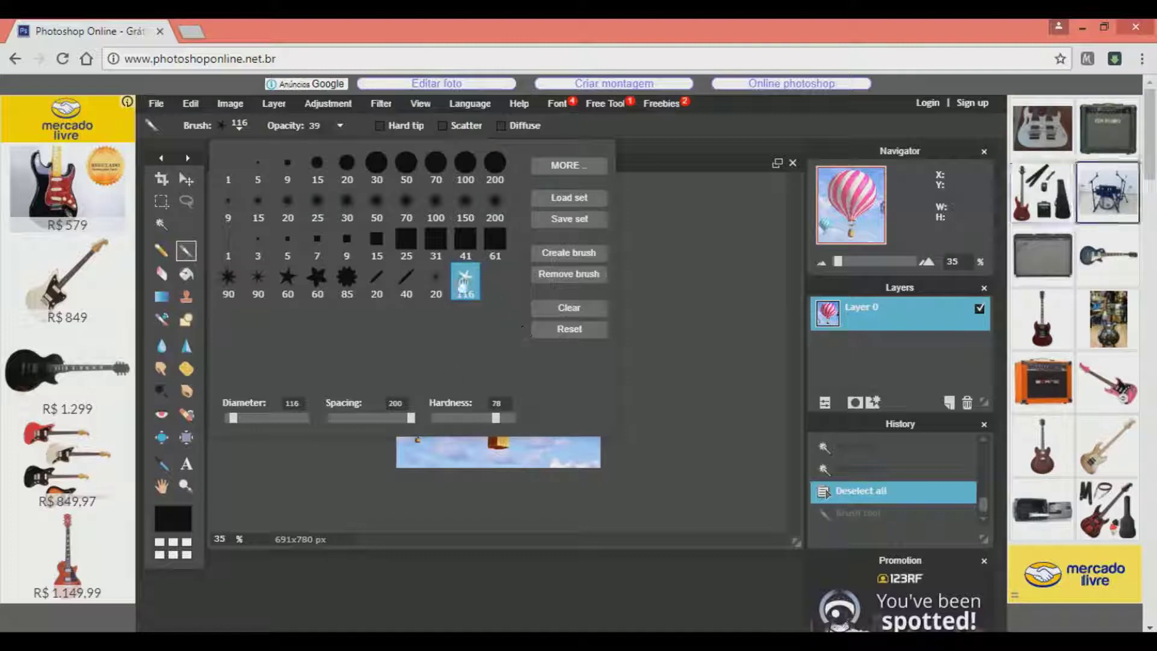
pyautogui.click(684, 361)
# Try stamping four stars on the pink balloon with the custom brush, and undo them all.
pyautogui.click(514, 303)
pyautogui.click(485, 363)
pyautogui.click(484, 269)
pyautogui.click(523, 270)
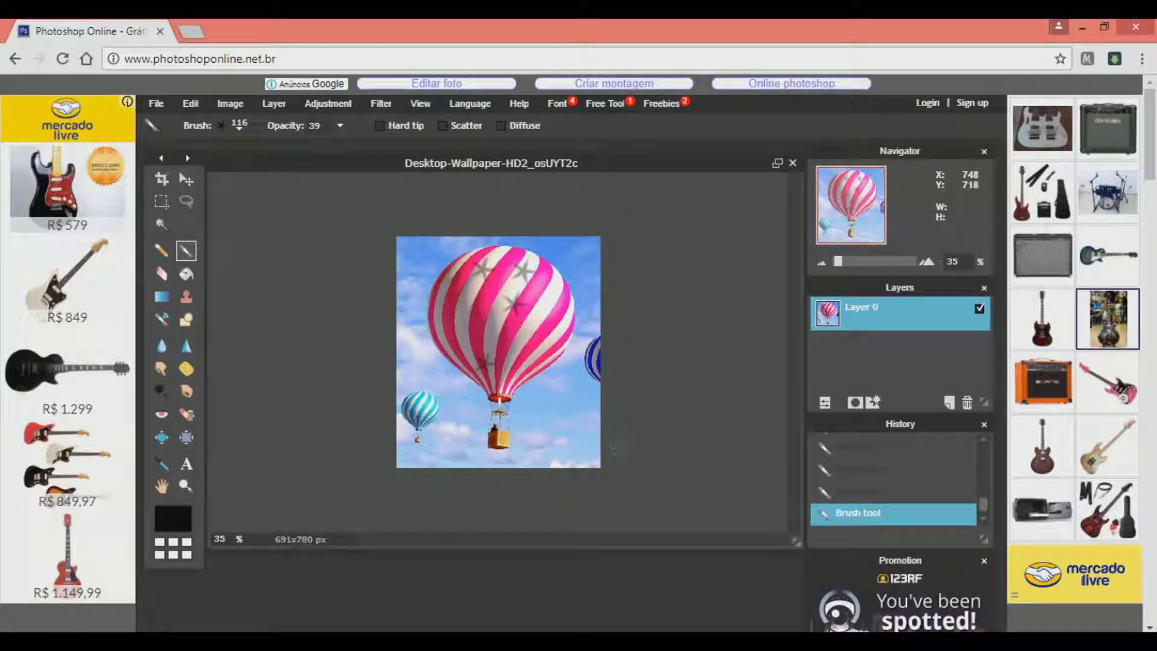
pyautogui.hotkey('ctrl', 'z')
pyautogui.hotkey('ctrl', 'z')
pyautogui.hotkey('ctrl', 'z')
pyautogui.hotkey('ctrl', 'z')
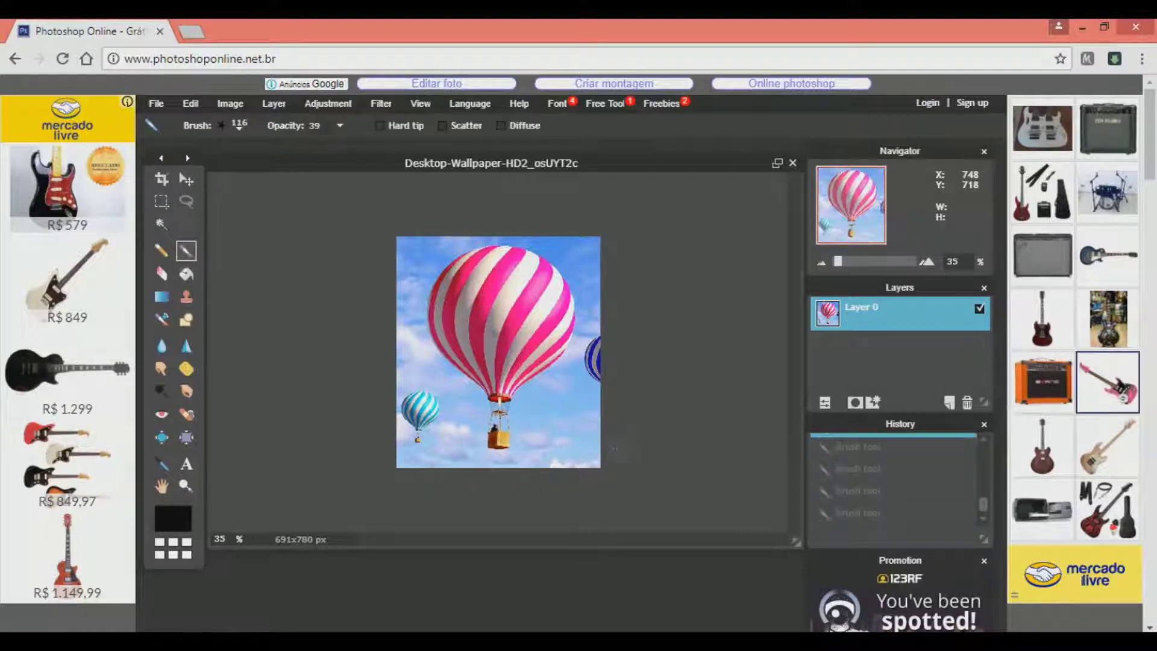
# Try erasing freehand across the pink balloon's stripes with the Eraser at brush size 50, and undo the erasure.
pyautogui.click(161, 273)
pyautogui.moveTo(488, 266)
pyautogui.mouseDown()
pyautogui.moveTo(474, 360)
pyautogui.moveTo(479, 316)
pyautogui.moveTo(512, 262)
pyautogui.mouseUp()
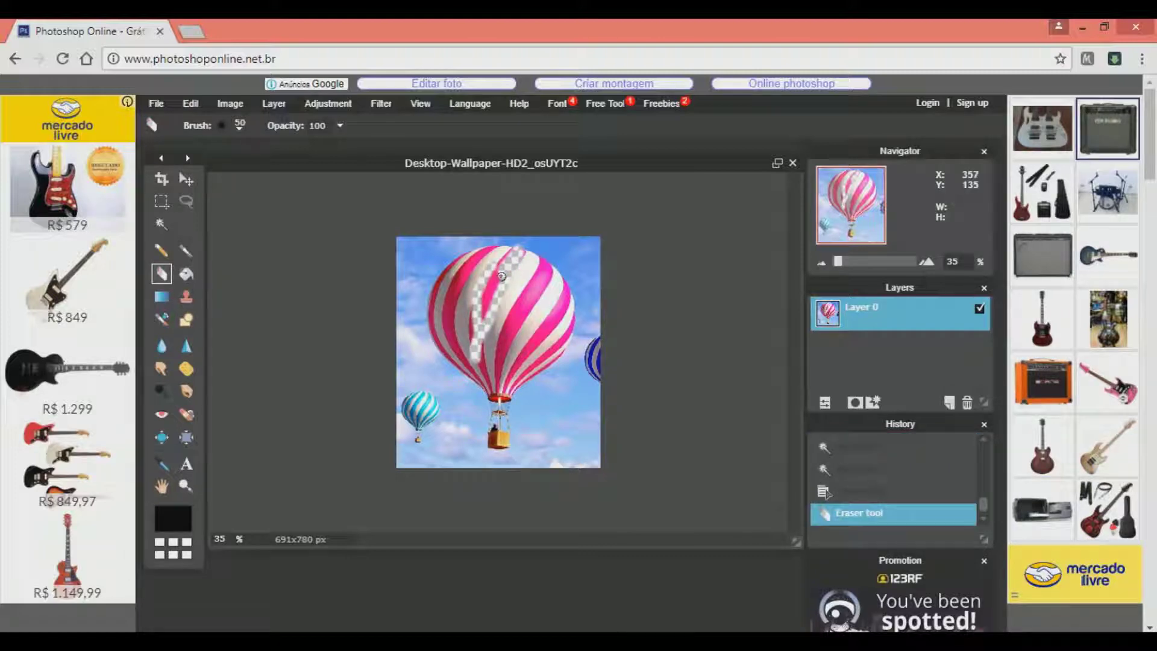
pyautogui.hotkey('ctrl', 'z')
# Try erasing inside a Wand selection of one white stripe on the pink balloon, and undo the erasure and deselect.
pyautogui.click(168, 224)
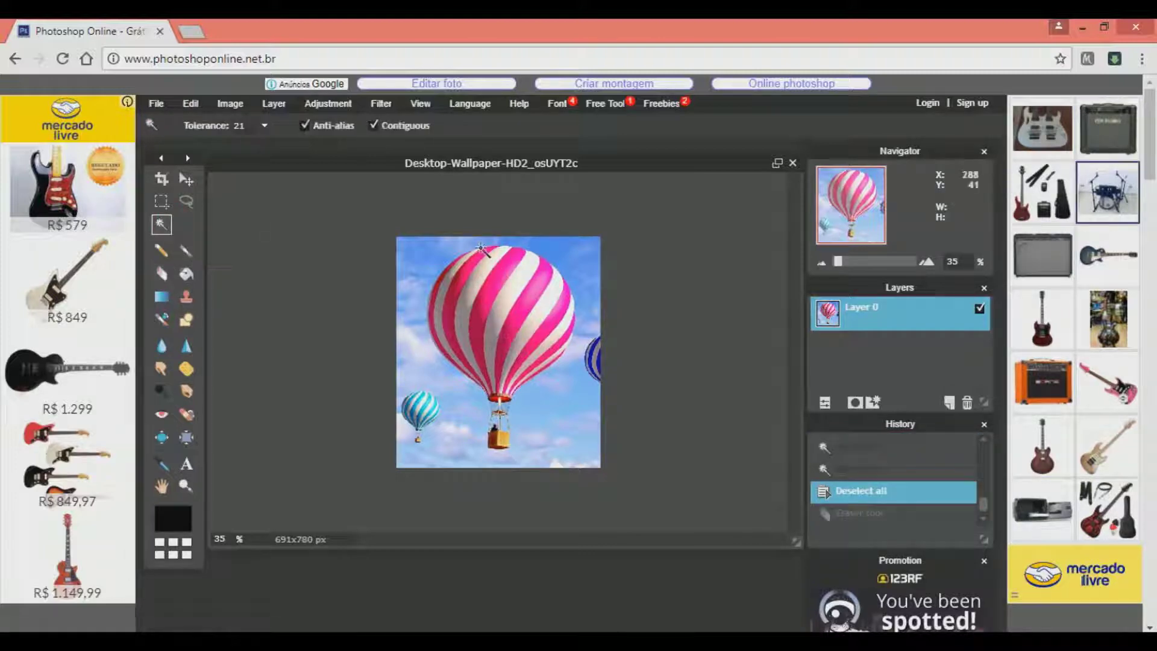
pyautogui.click(514, 286)
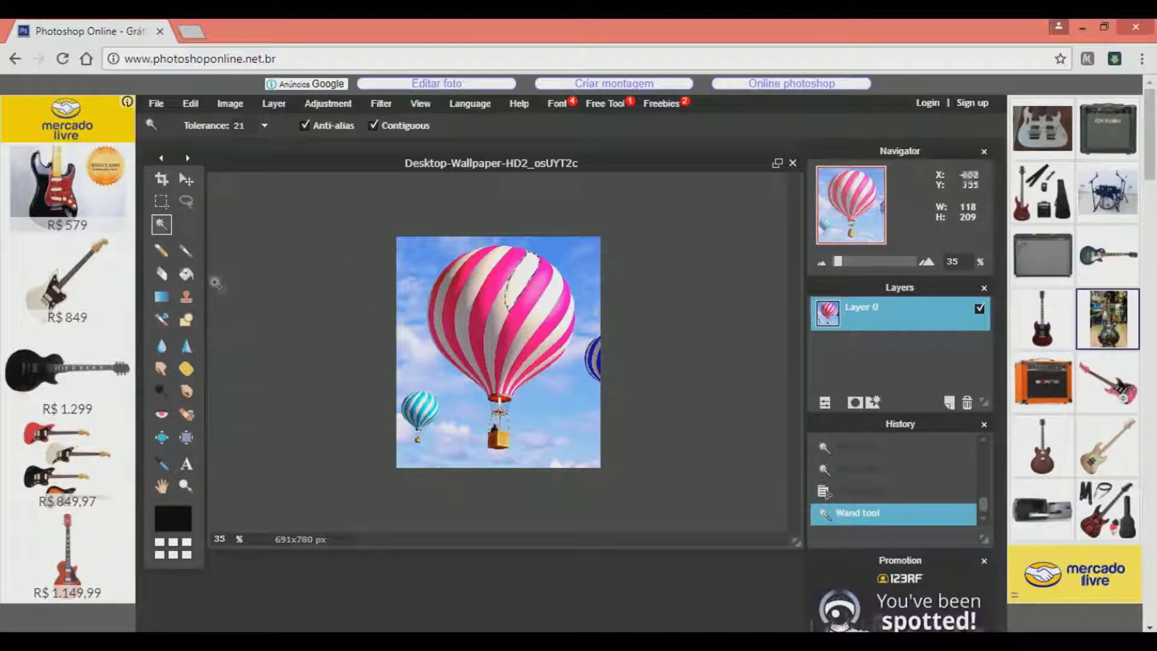
pyautogui.click(161, 278)
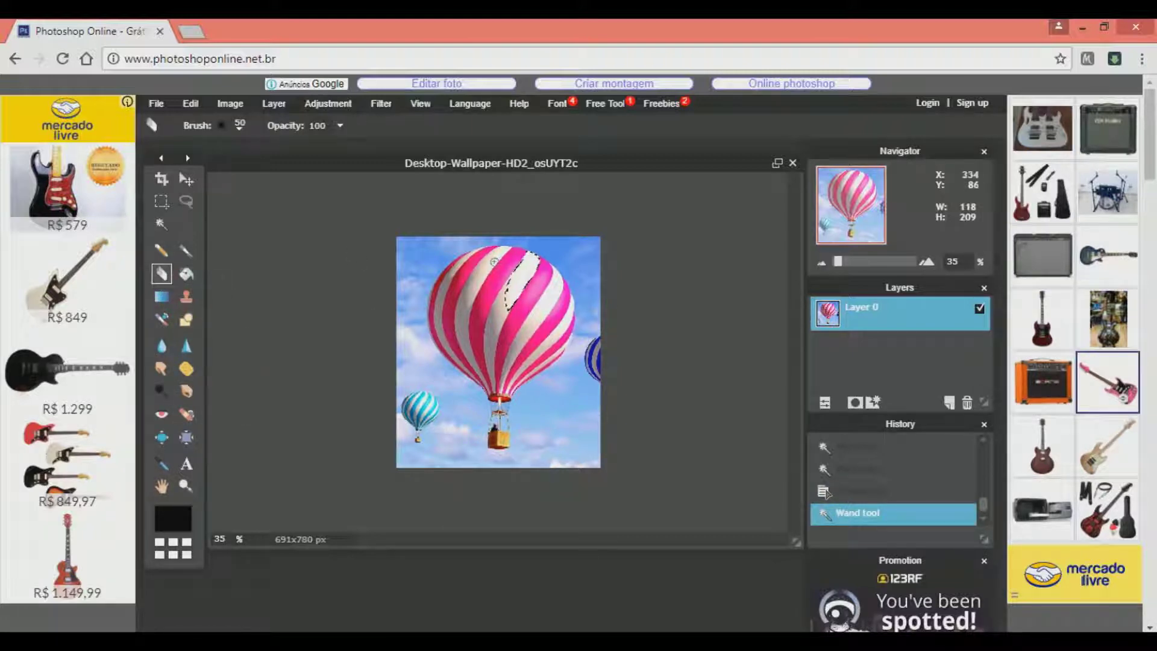
pyautogui.moveTo(514, 273)
pyautogui.mouseDown()
pyautogui.moveTo(514, 302)
pyautogui.moveTo(523, 261)
pyautogui.mouseUp()
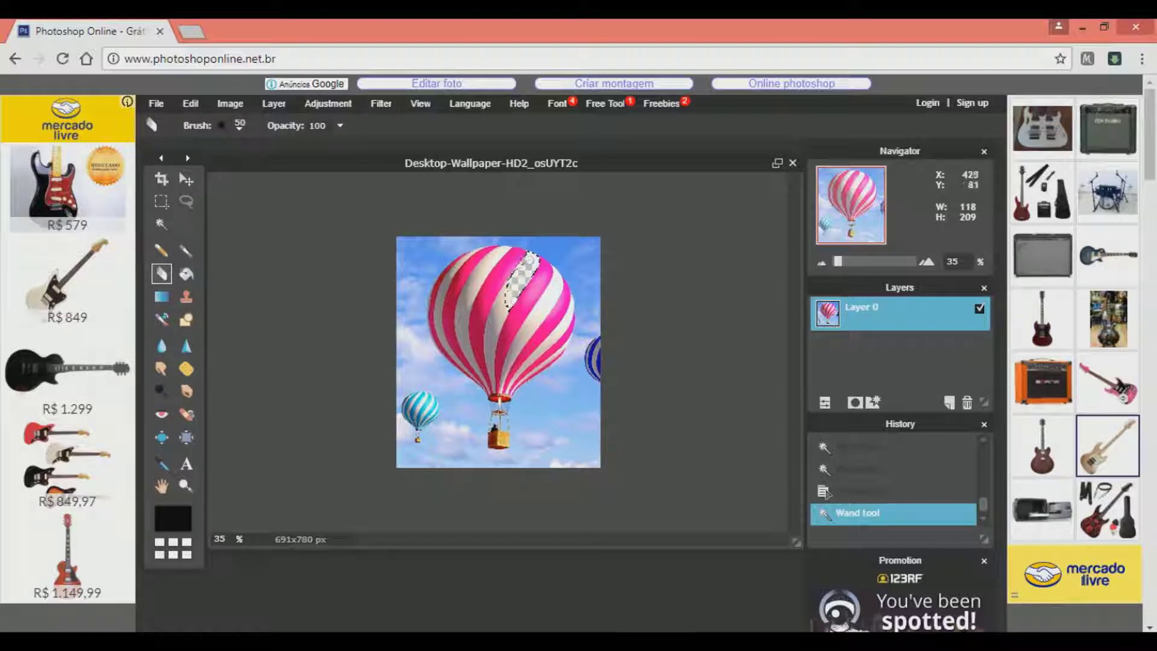
pyautogui.hotkey('ctrl', 'z')
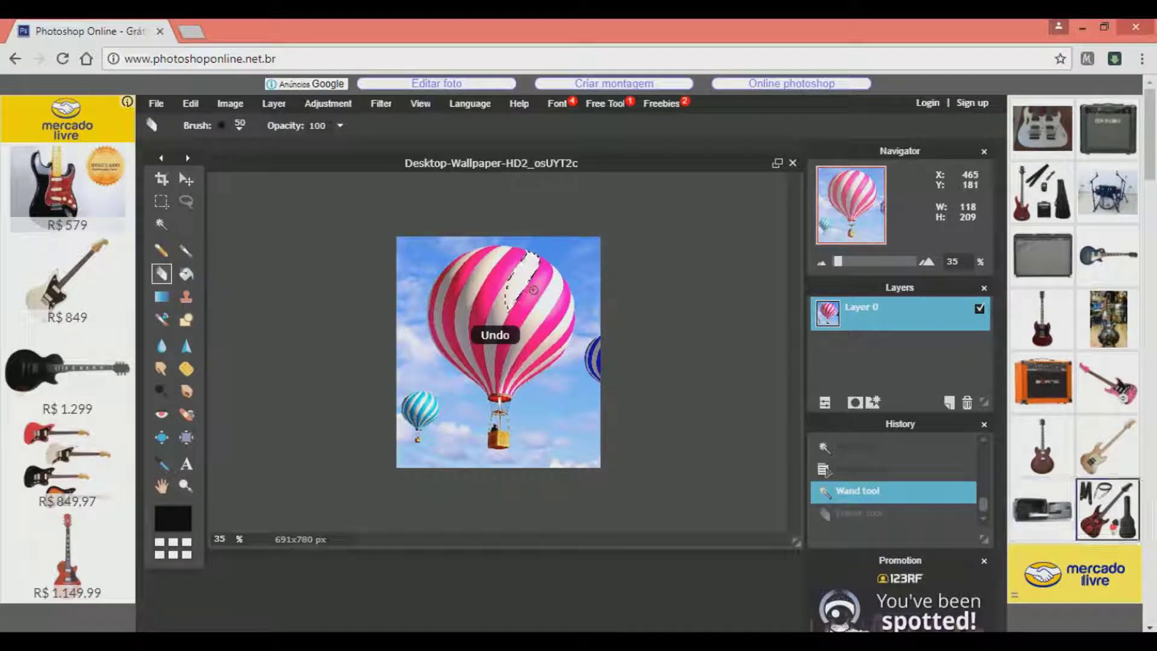
pyautogui.hotkey('ctrl', 'd')
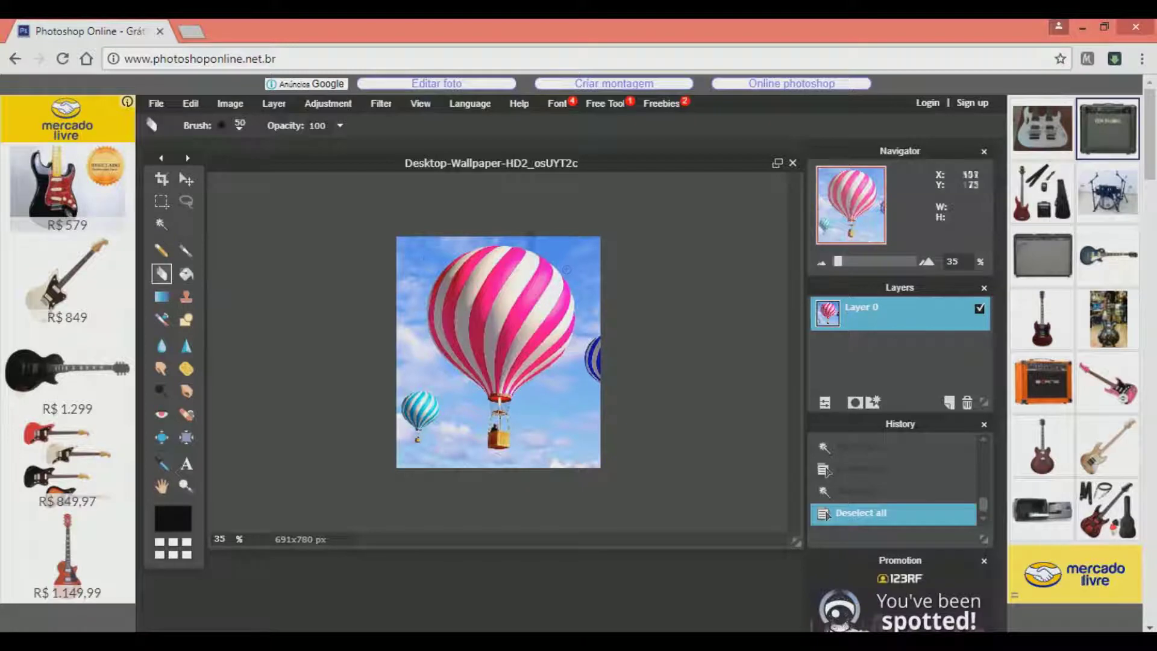
# Try black Paint bucket fills at tolerance 21 on a white and a pink stripe of the large balloon, undoing each.
pyautogui.click(187, 274)
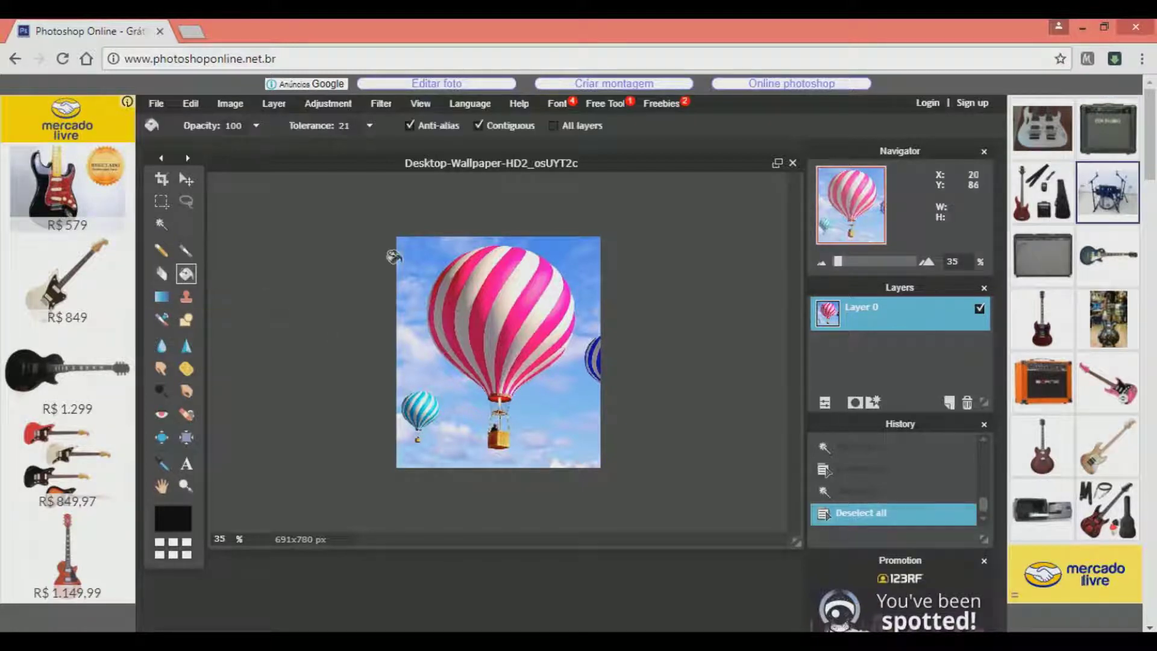
pyautogui.click(525, 262)
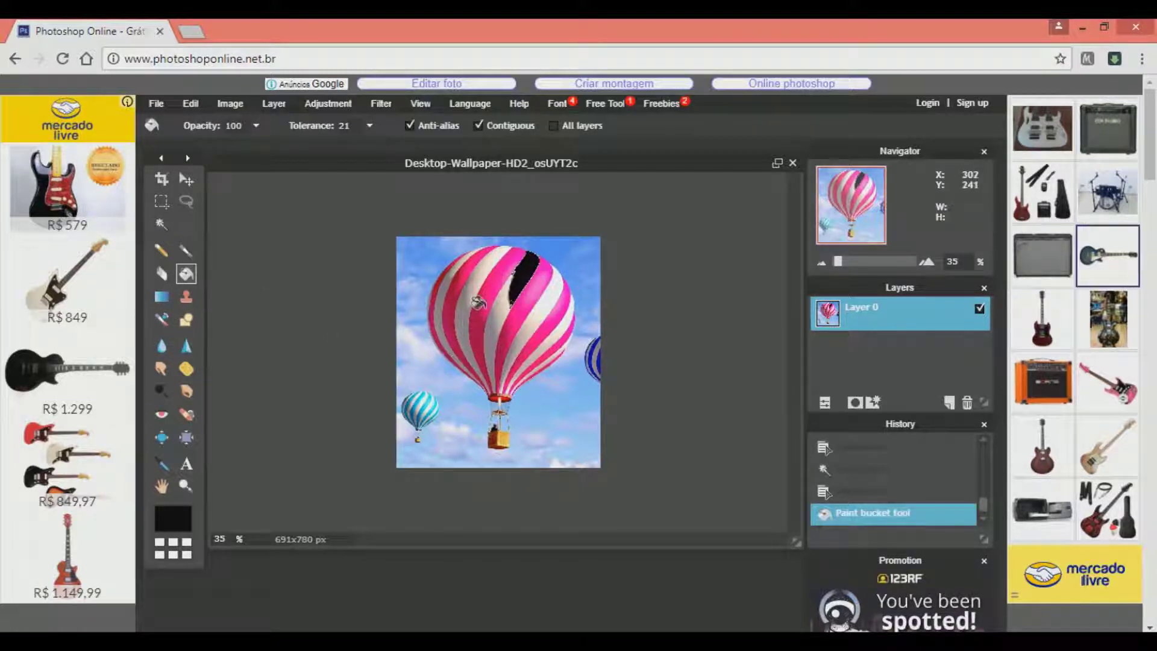
pyautogui.hotkey('ctrl', 'z')
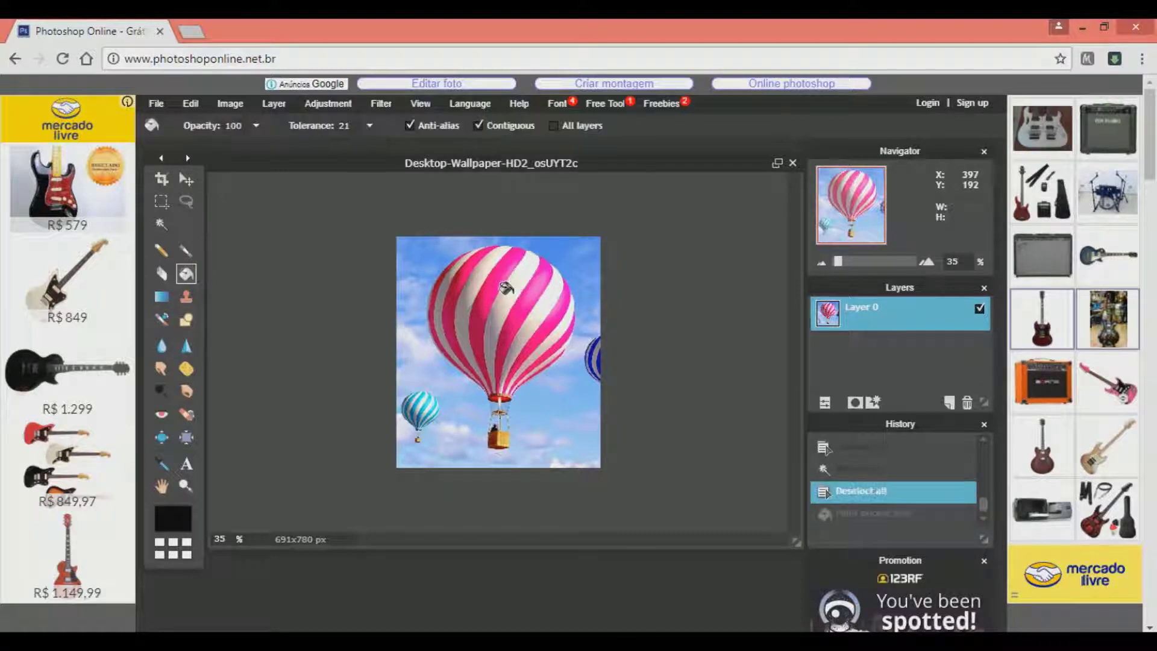
pyautogui.click(502, 287)
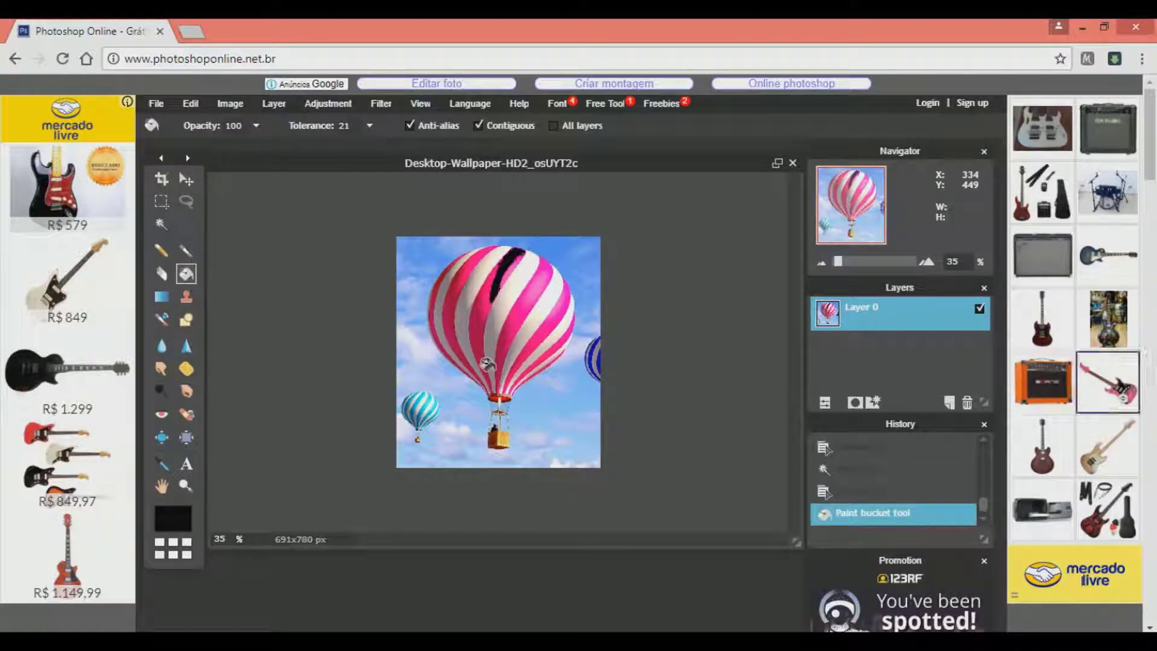
pyautogui.hotkey('ctrl', 'z')
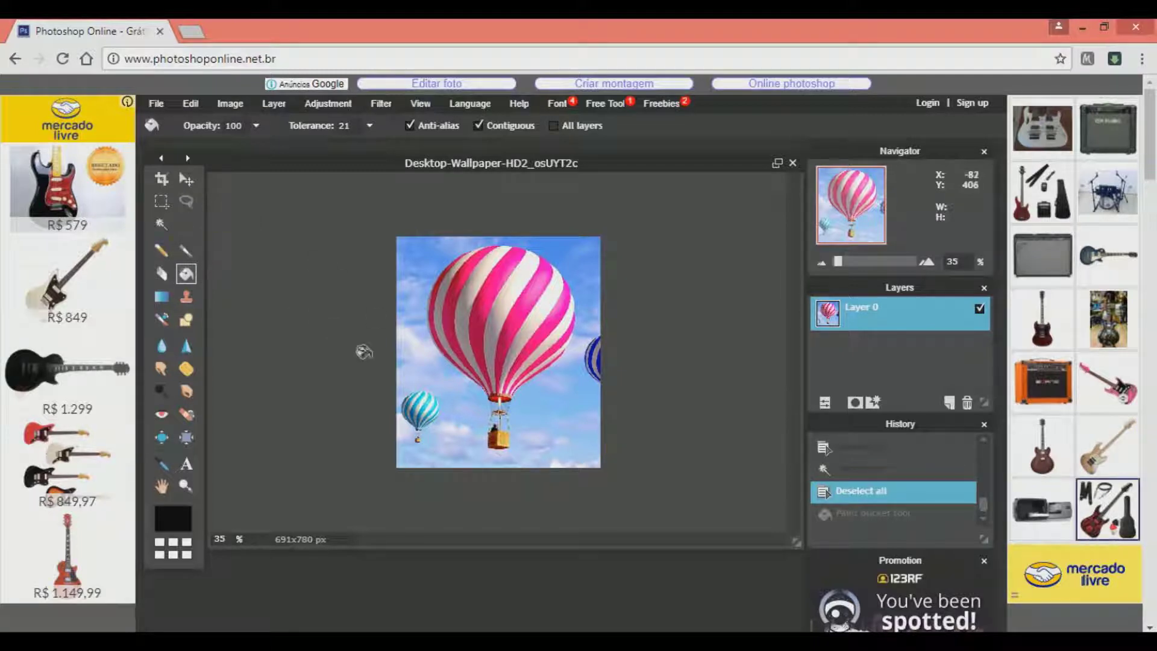
# Try applying a white-to-black linear gradient diagonally across the photo with the Gradient tool, and undo it.
pyautogui.click(161, 296)
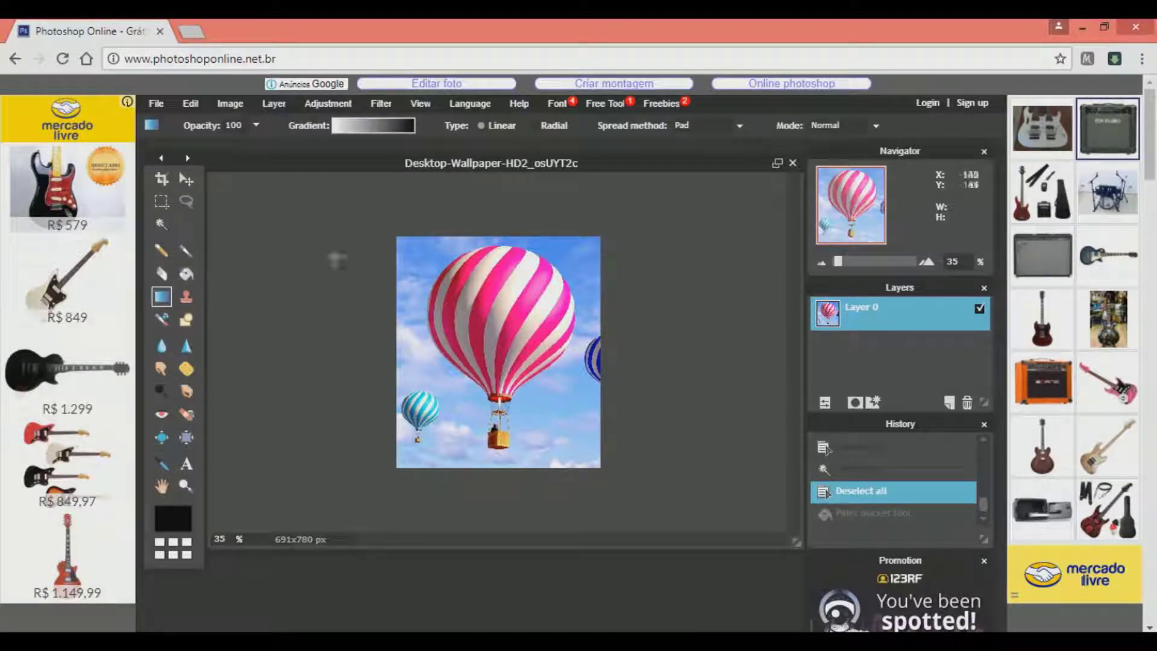
pyautogui.click(256, 125)
pyautogui.click(362, 125)
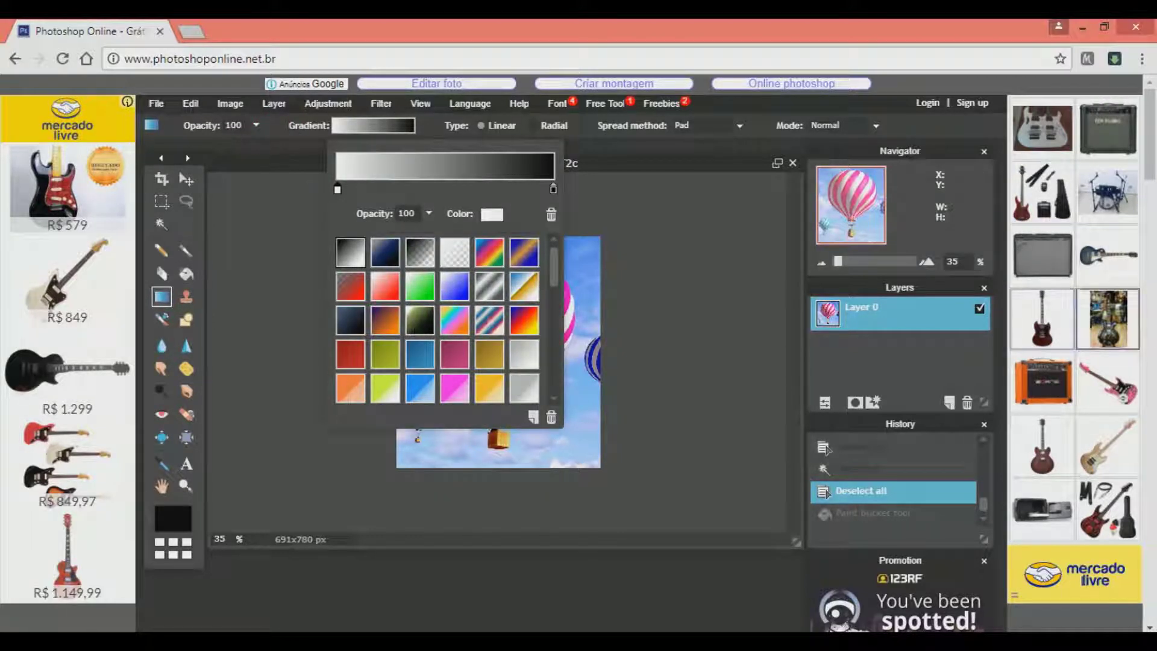
pyautogui.click(443, 249)
pyautogui.click(554, 125)
pyautogui.click(502, 126)
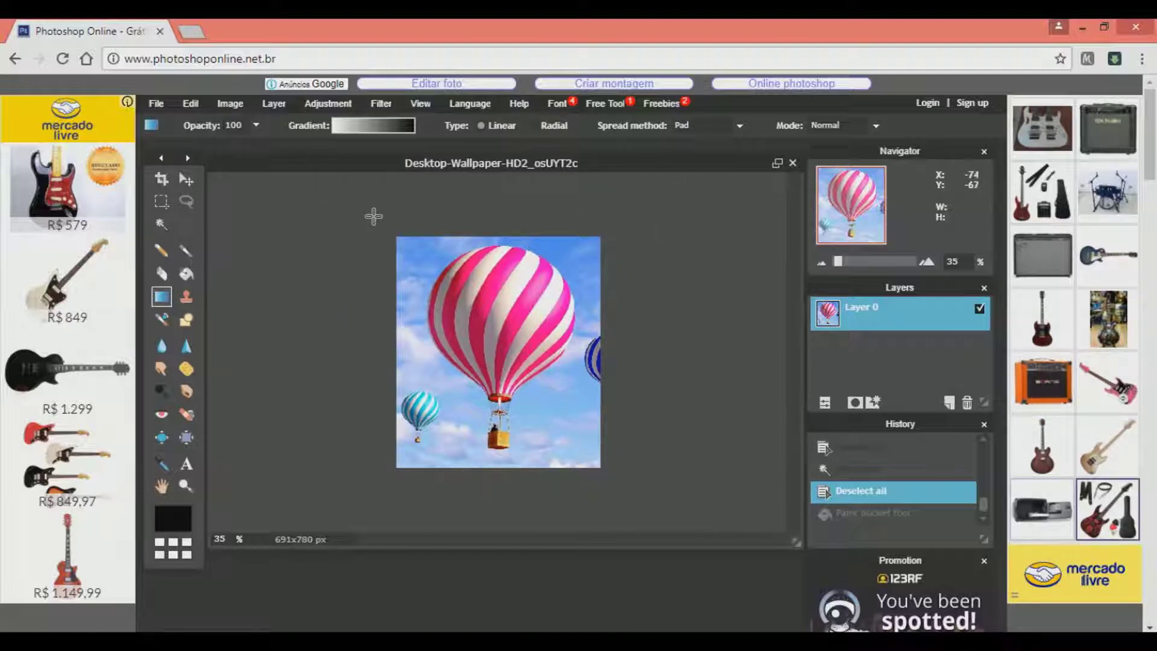
pyautogui.click(334, 199)
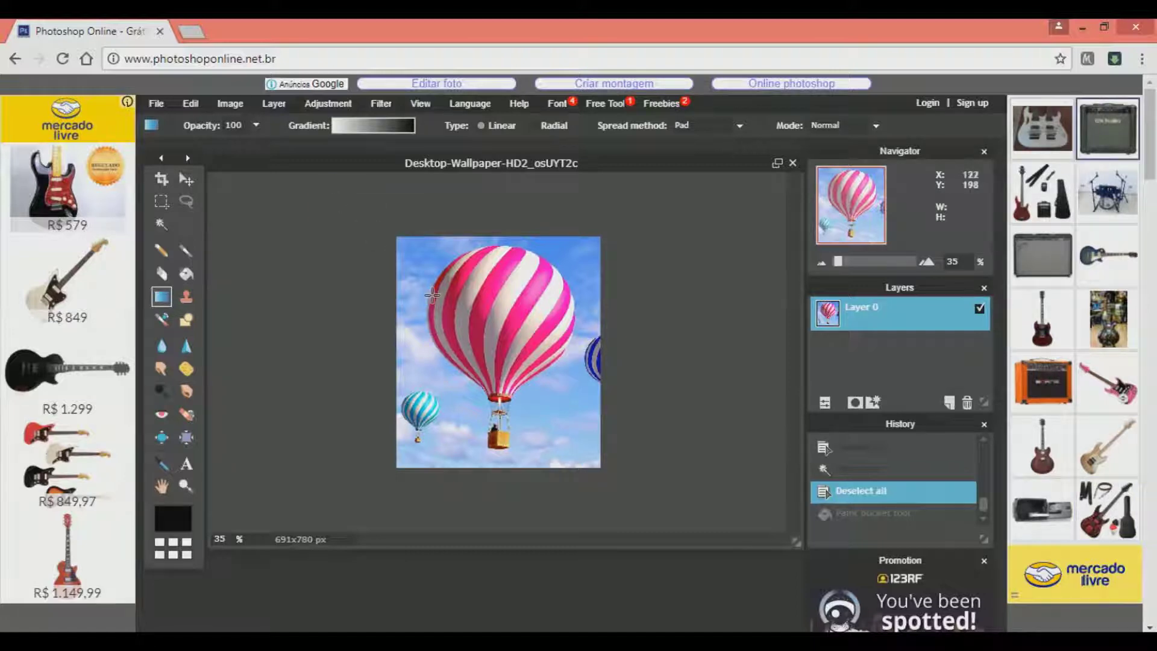
pyautogui.moveTo(671, 515); pyautogui.dragTo(671, 510)
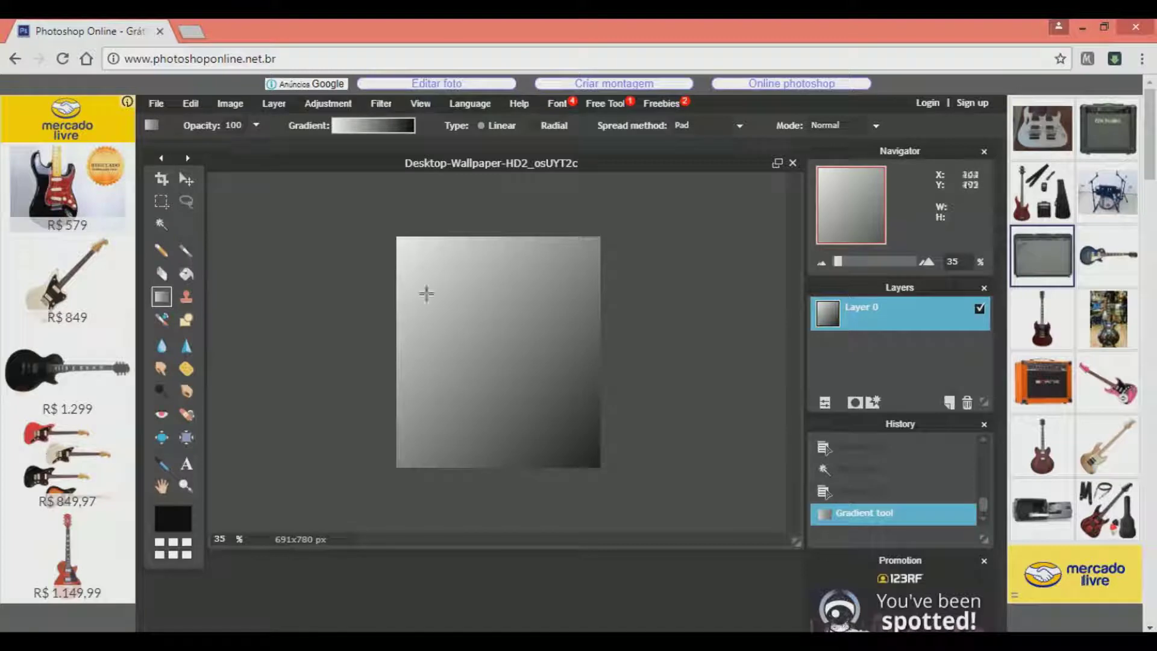
pyautogui.hotkey('ctrl', 'z')
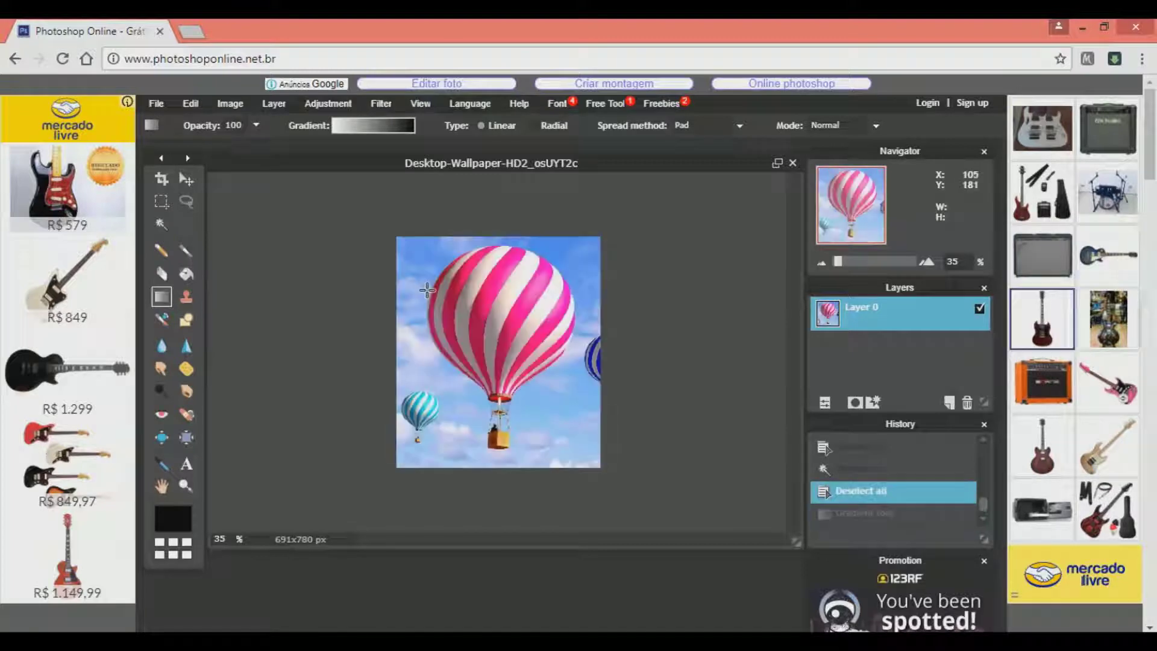
# Add a new layer, hide the photo layer and draw a diagonal white-to-black linear gradient on the new one.
pyautogui.click(949, 402)
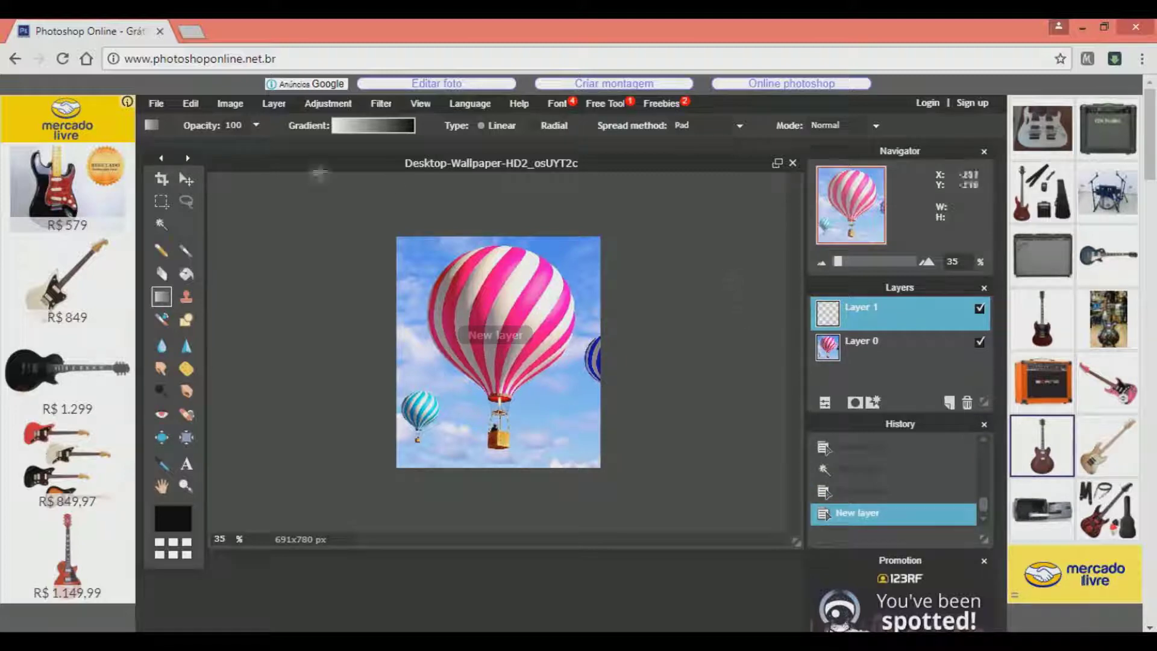
pyautogui.click(980, 342)
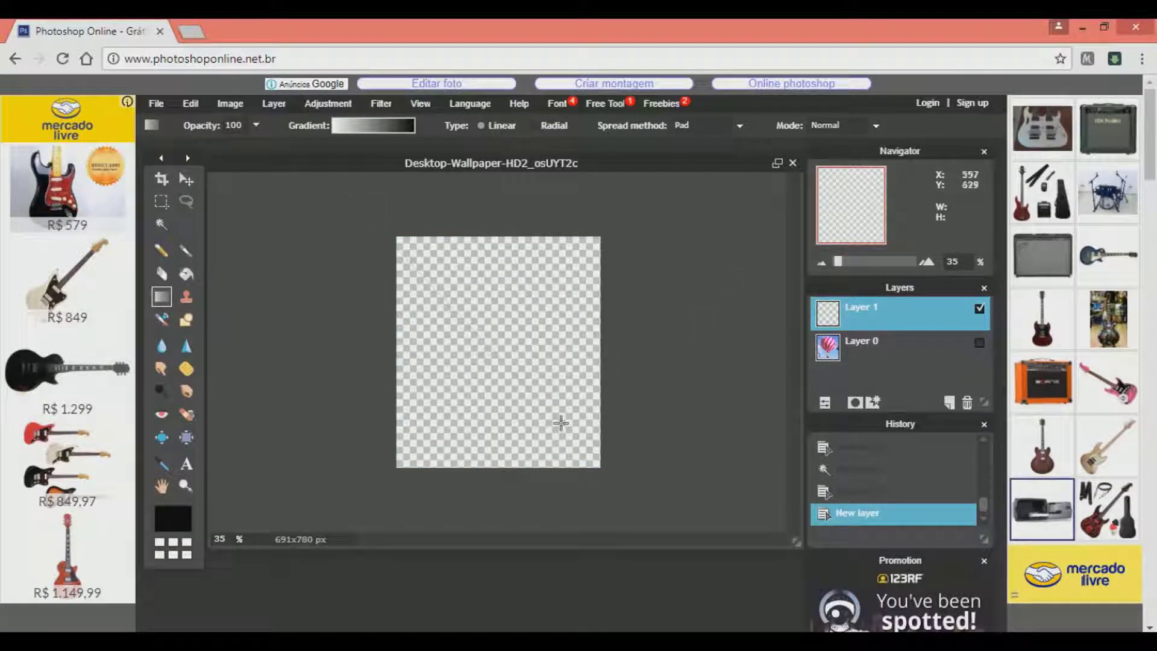
pyautogui.moveTo(560, 424); pyautogui.dragTo(645, 506)
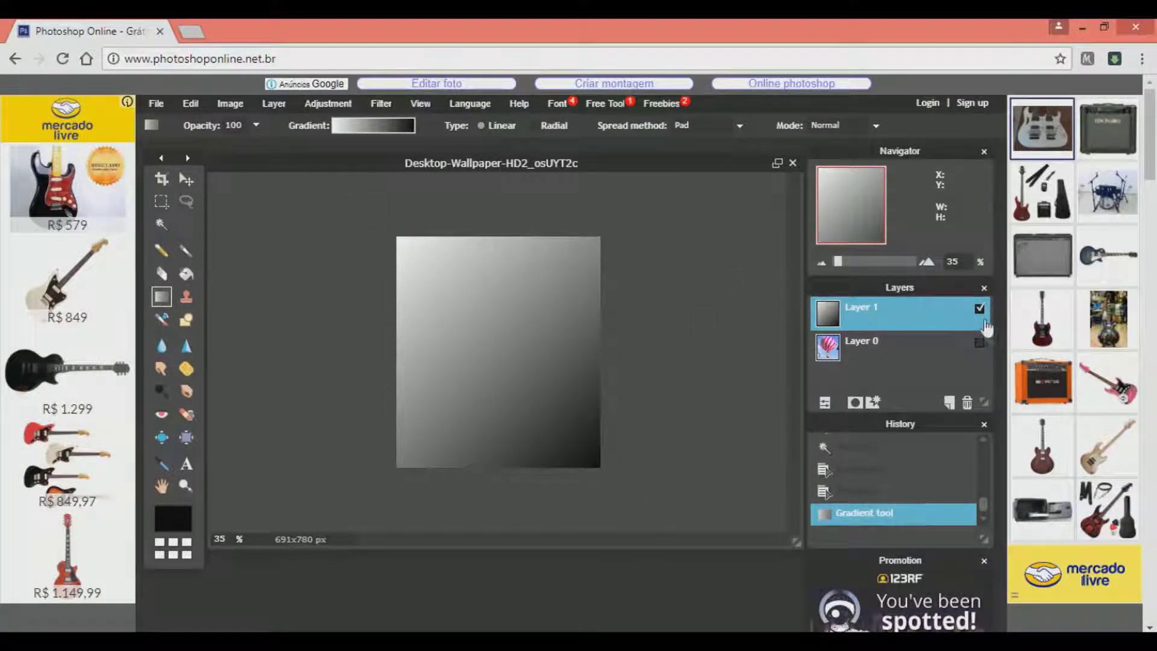
# Show the photo layer again, place the gradient layer beneath it and make the photo layer active.
pyautogui.click(985, 343)
pyautogui.click(980, 342)
pyautogui.moveTo(906, 308); pyautogui.dragTo(916, 377)
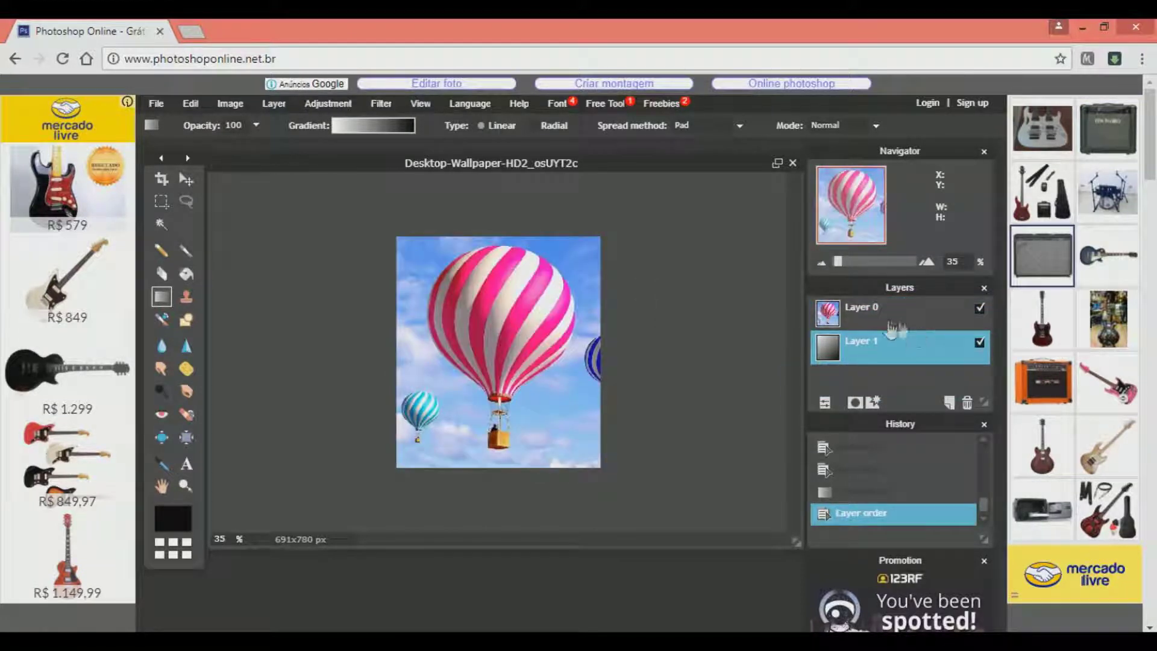
pyautogui.moveTo(907, 326)
pyautogui.mouseDown()
pyautogui.moveTo(901, 369)
pyautogui.moveTo(909, 304)
pyautogui.mouseUp()
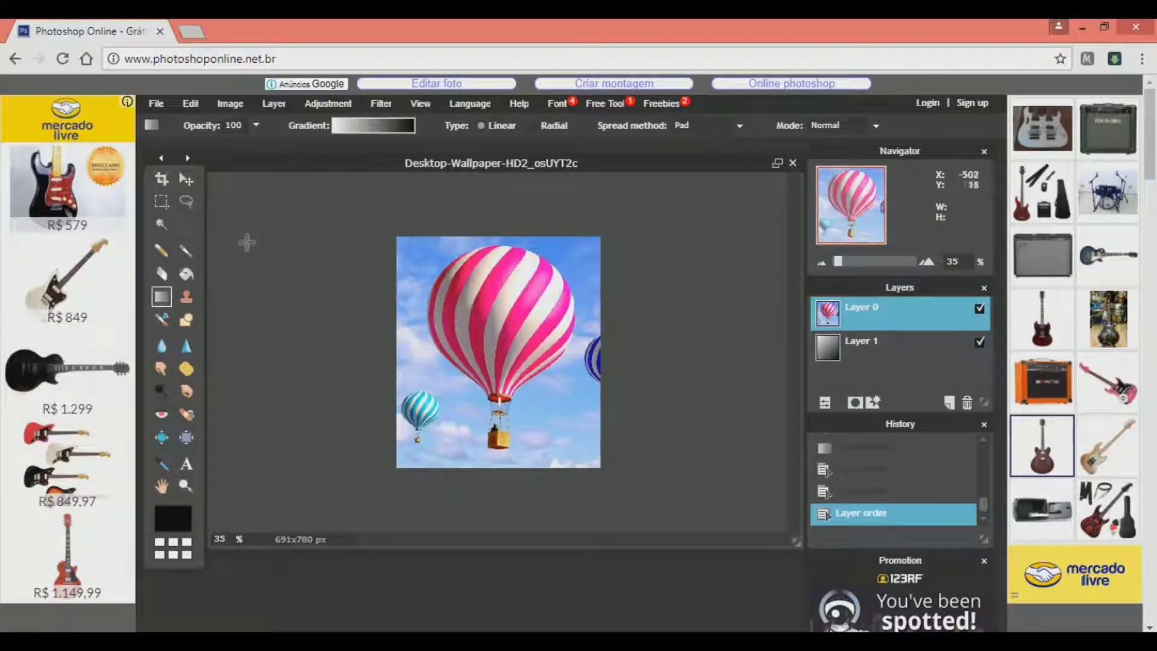
# Select three white stripes of the pink balloon with the Wand at tolerance 21, clear them to expose the gradient, and deselect.
pyautogui.click(162, 225)
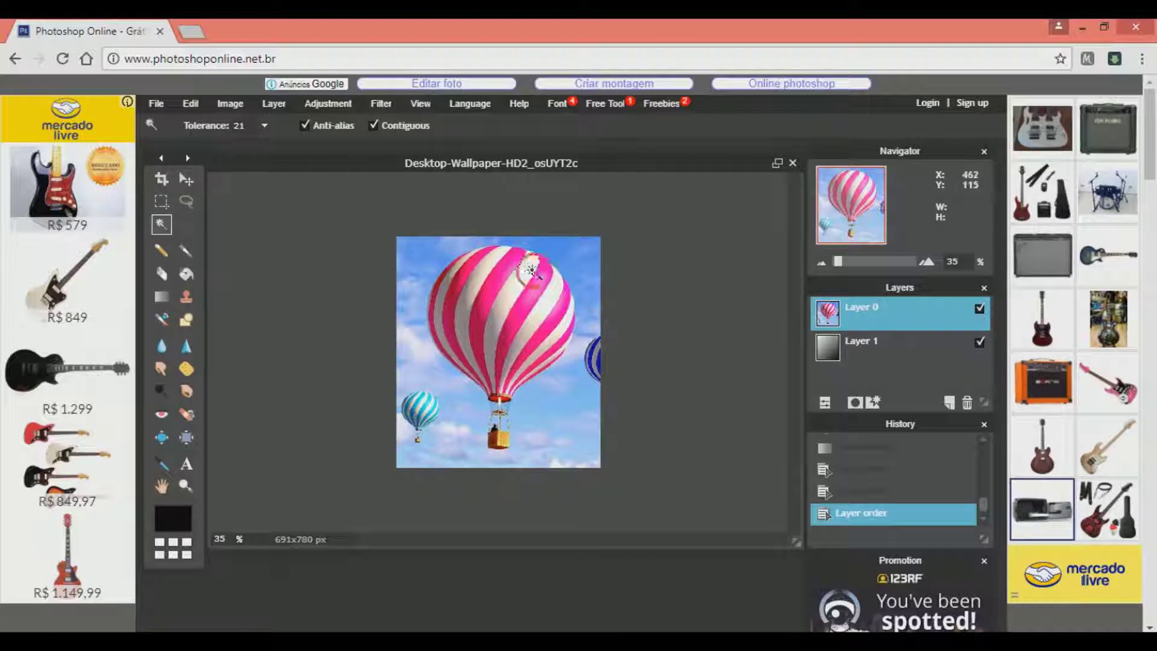
pyautogui.click(530, 270)
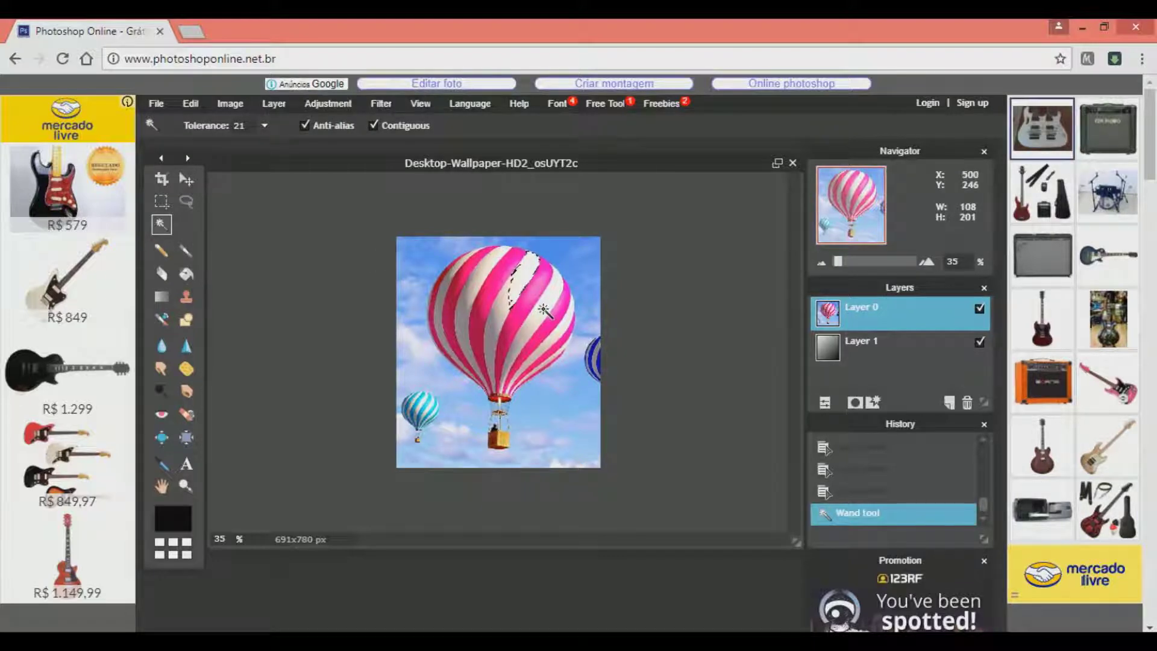
pyautogui.keyDown('shift'); pyautogui.click(543, 309); pyautogui.keyUp('shift')
pyautogui.keyDown('shift'); pyautogui.click(483, 274); pyautogui.keyUp('shift')
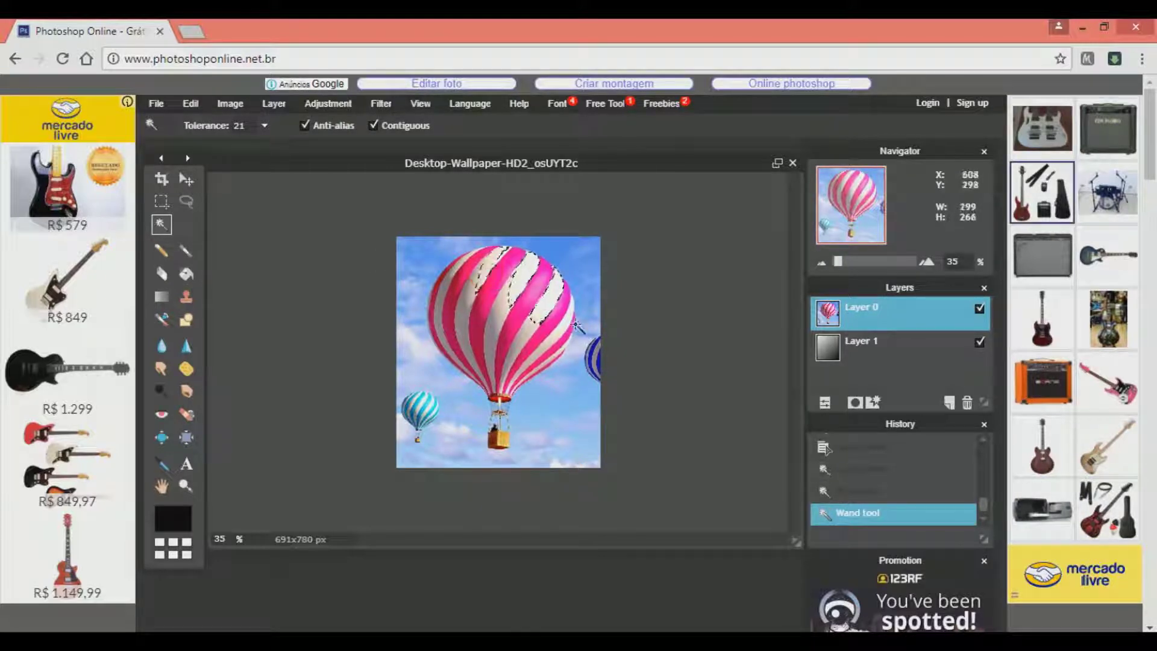
pyautogui.press('Delete')
pyautogui.hotkey('ctrl', 'd')
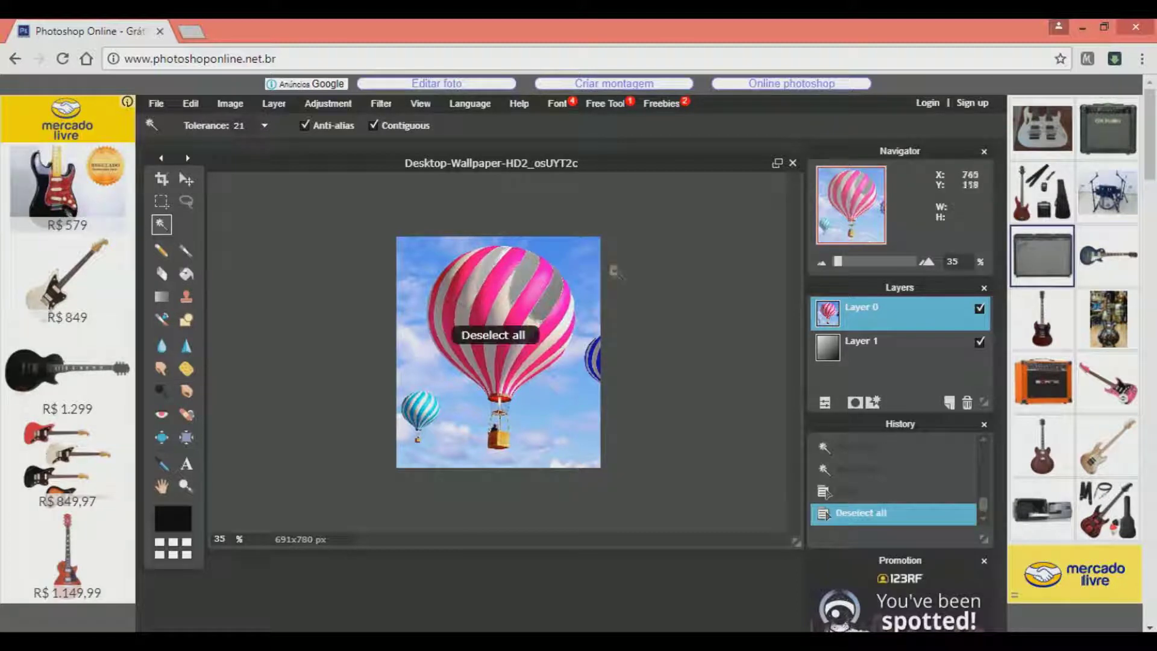
# Undo the clearing of the white stripes, drop the selection and delete the gradient layer.
pyautogui.hotkey('ctrl', 'z')
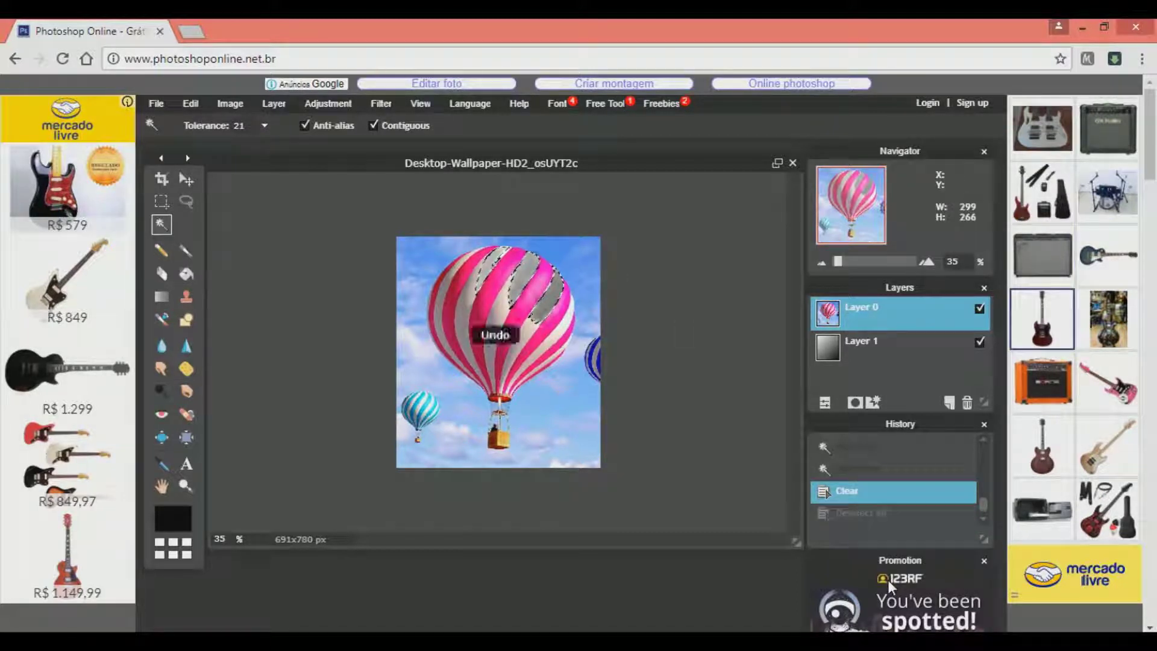
pyautogui.hotkey('ctrl', 'z')
pyautogui.hotkey('ctrl', 'd')
pyautogui.moveTo(940, 347); pyautogui.dragTo(969, 404)
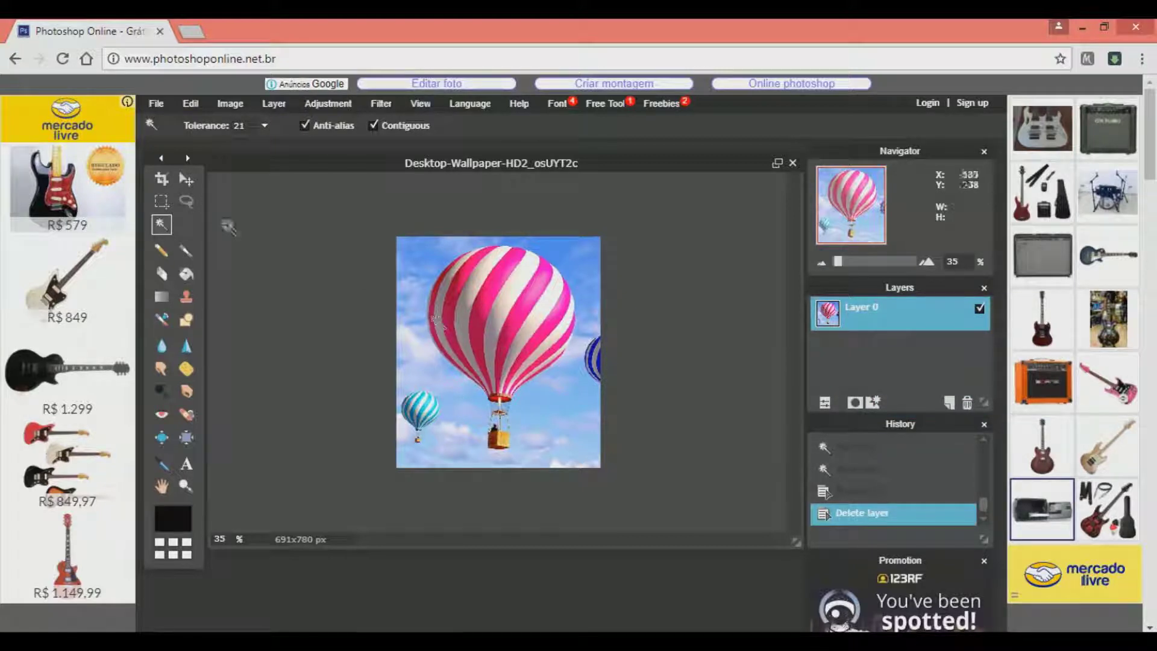
# Lasso an oval area about 200 by 251 px in the middle of the pink balloon and paste a copy of it.
pyautogui.click(186, 297)
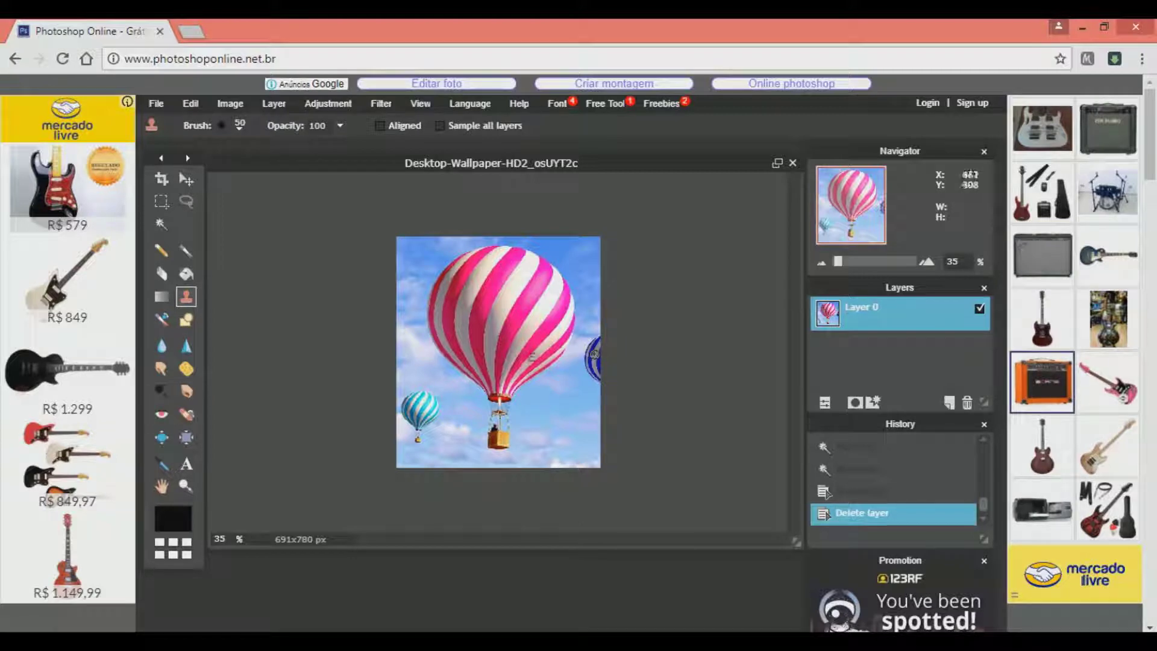
pyautogui.click(188, 195)
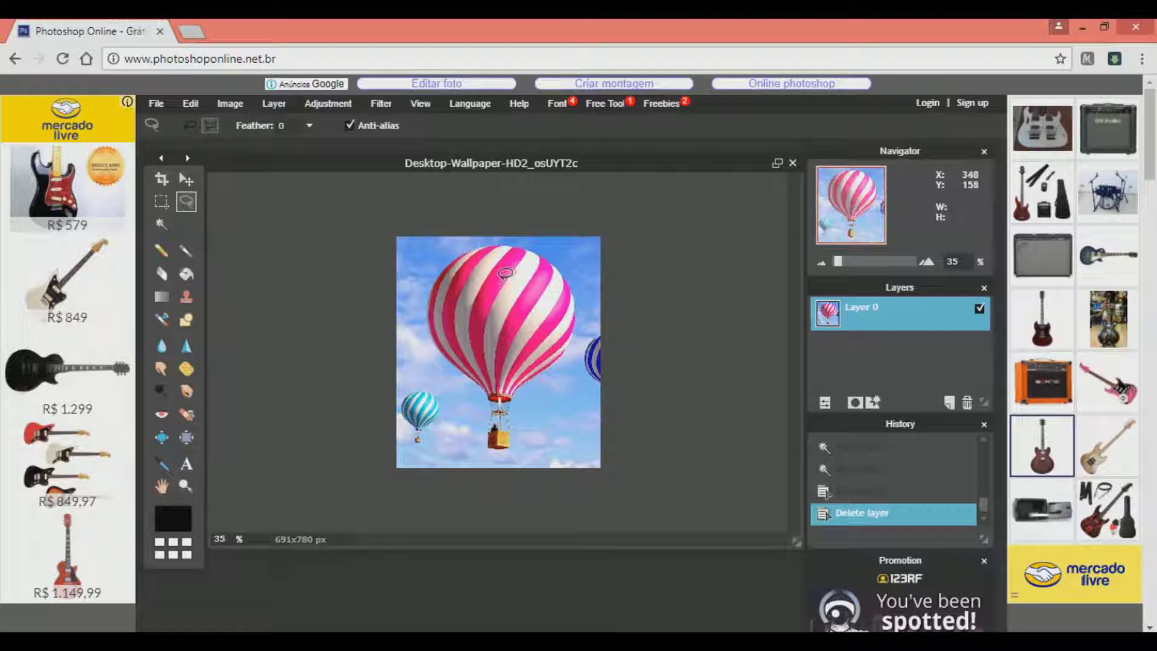
pyautogui.moveTo(522, 346); pyautogui.dragTo(527, 321)
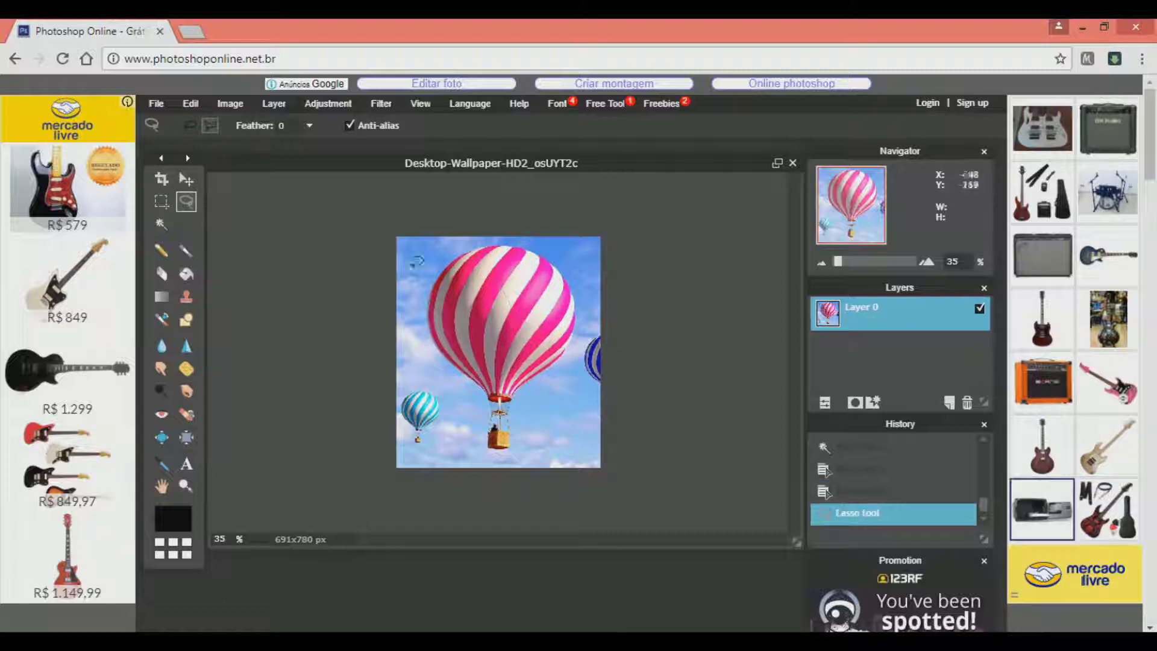
pyautogui.moveTo(525, 278)
pyautogui.mouseDown()
pyautogui.moveTo(483, 294)
pyautogui.moveTo(506, 281)
pyautogui.mouseUp()
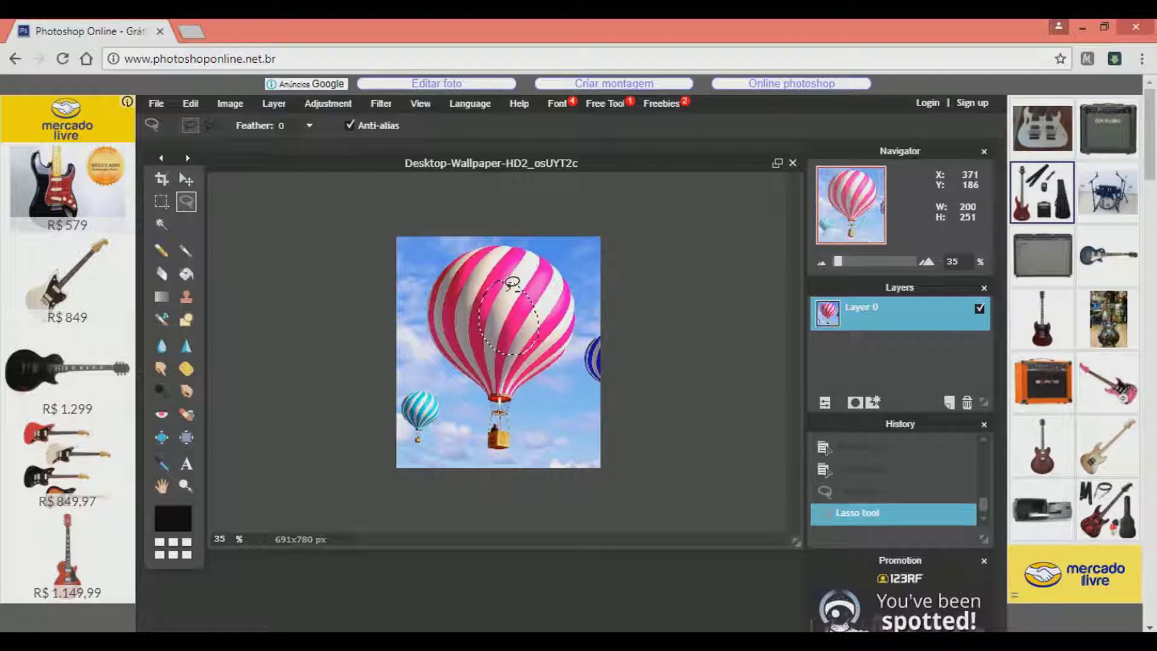
pyautogui.hotkey('ctrl', 'c')
pyautogui.hotkey('ctrl', 'v')
# Try moving the pasted balloon patch across the photo, undo the last move, and clear and delete its layer.
pyautogui.click(186, 178)
pyautogui.click(497, 357)
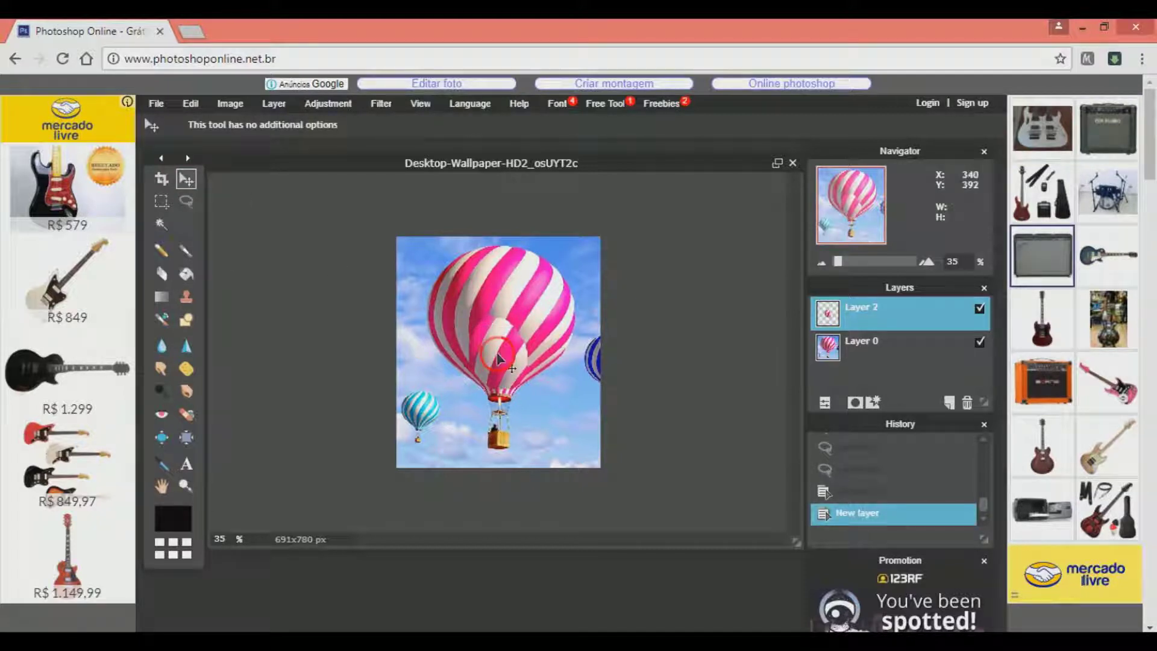
pyautogui.moveTo(497, 356); pyautogui.dragTo(440, 315)
pyautogui.hotkey('ctrl', 'z')
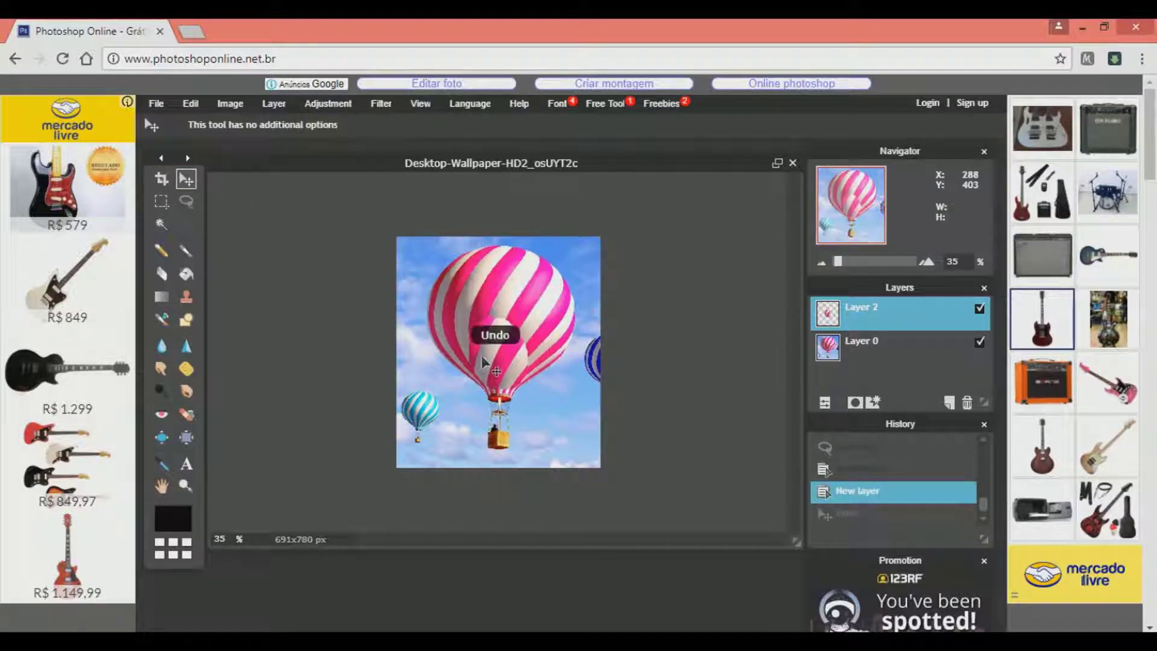
pyautogui.press('Delete')
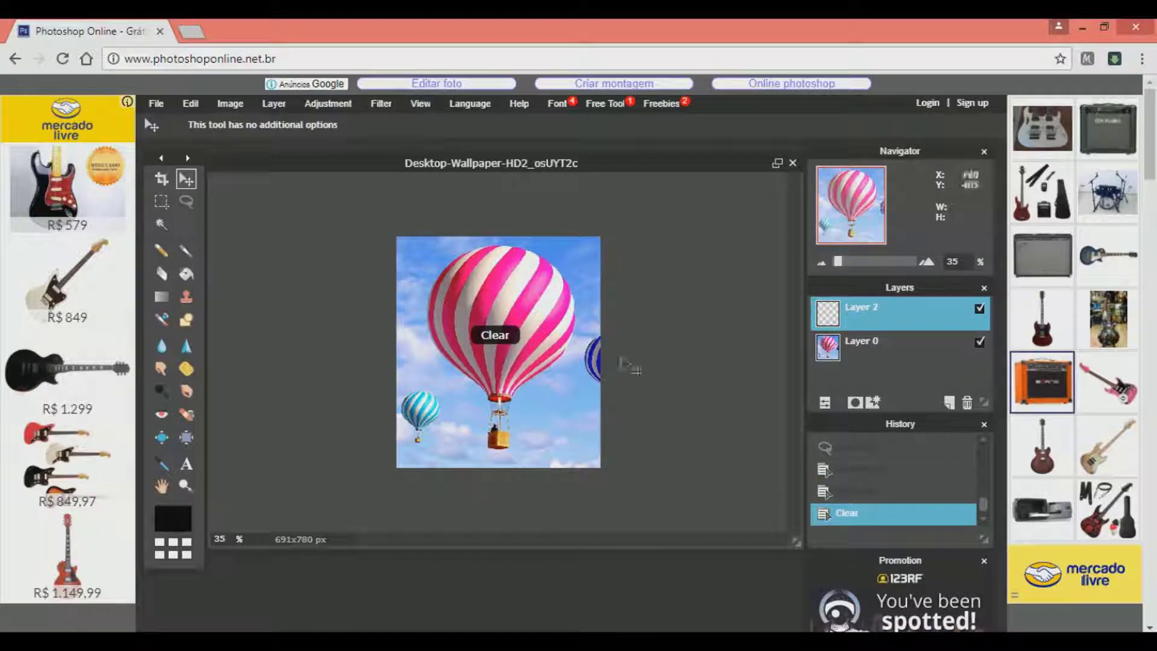
pyautogui.moveTo(902, 319); pyautogui.dragTo(966, 402)
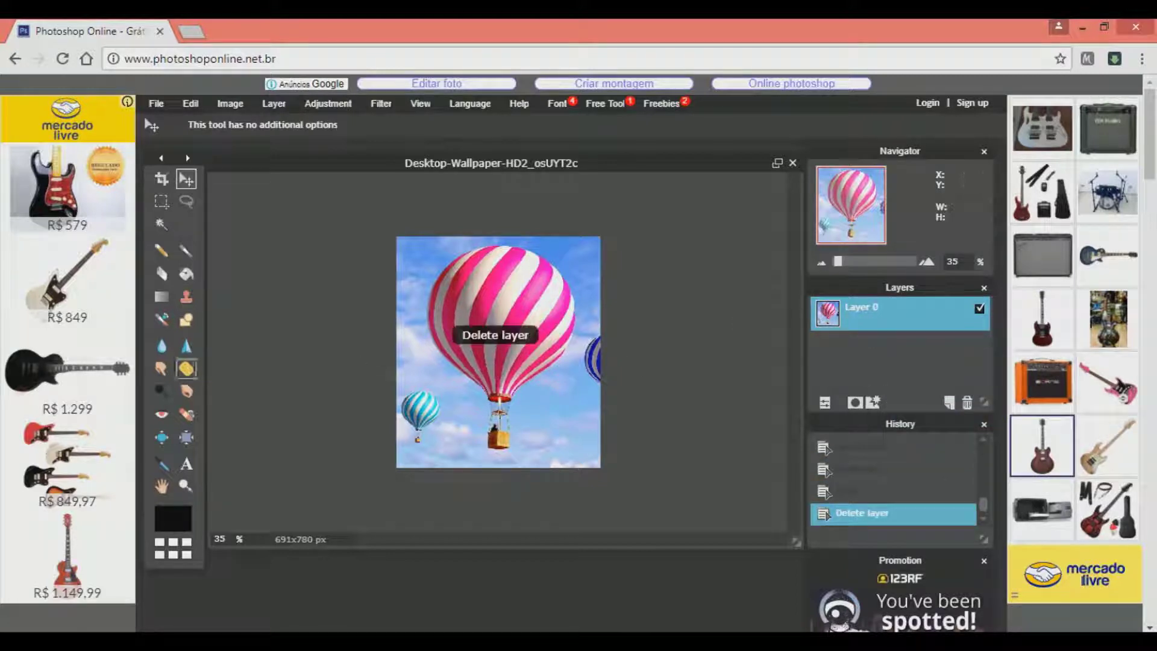
# Try cloning the pink balloon up and to its left with the Clone stamp at brush size 50, and undo it.
pyautogui.click(186, 296)
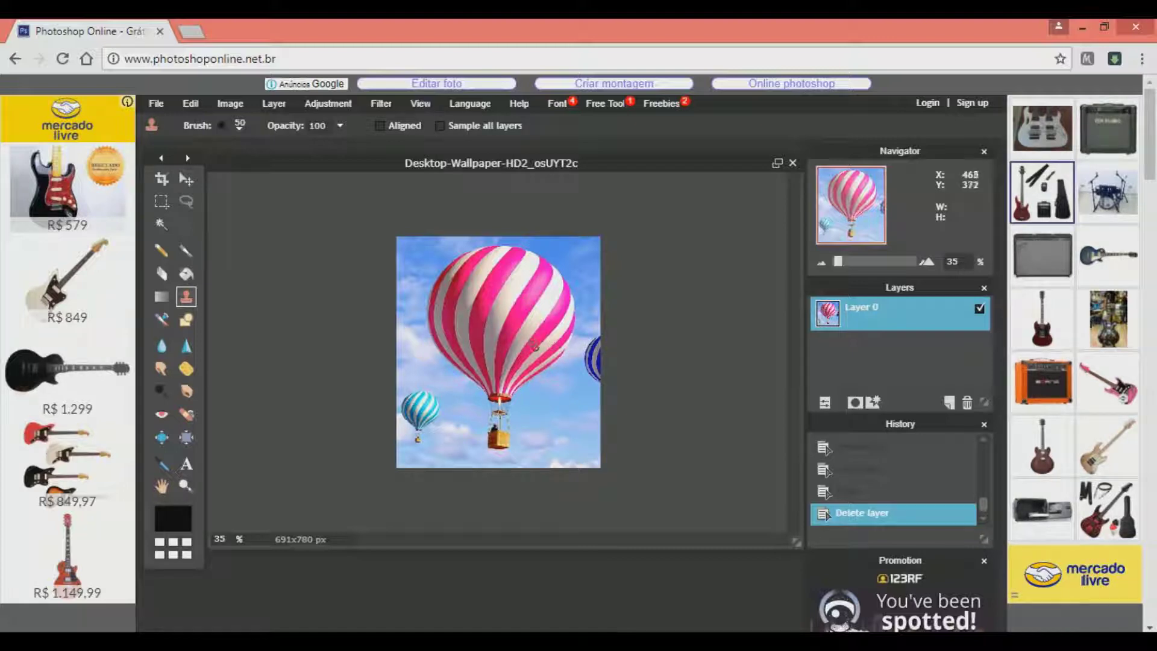
pyautogui.moveTo(536, 345)
pyautogui.mouseDown()
pyautogui.moveTo(527, 383)
pyautogui.moveTo(524, 362)
pyautogui.moveTo(584, 368)
pyautogui.moveTo(612, 315)
pyautogui.moveTo(589, 318)
pyautogui.moveTo(561, 363)
pyautogui.moveTo(563, 397)
pyautogui.moveTo(588, 326)
pyautogui.moveTo(548, 323)
pyautogui.moveTo(561, 323)
pyautogui.moveTo(561, 309)
pyautogui.moveTo(537, 295)
pyautogui.moveTo(473, 280)
pyautogui.moveTo(466, 292)
pyautogui.moveTo(425, 234)
pyautogui.moveTo(600, 208)
pyautogui.moveTo(597, 252)
pyautogui.moveTo(561, 298)
pyautogui.moveTo(559, 324)
pyautogui.moveTo(439, 368)
pyautogui.moveTo(578, 346)
pyautogui.moveTo(466, 381)
pyautogui.mouseUp()
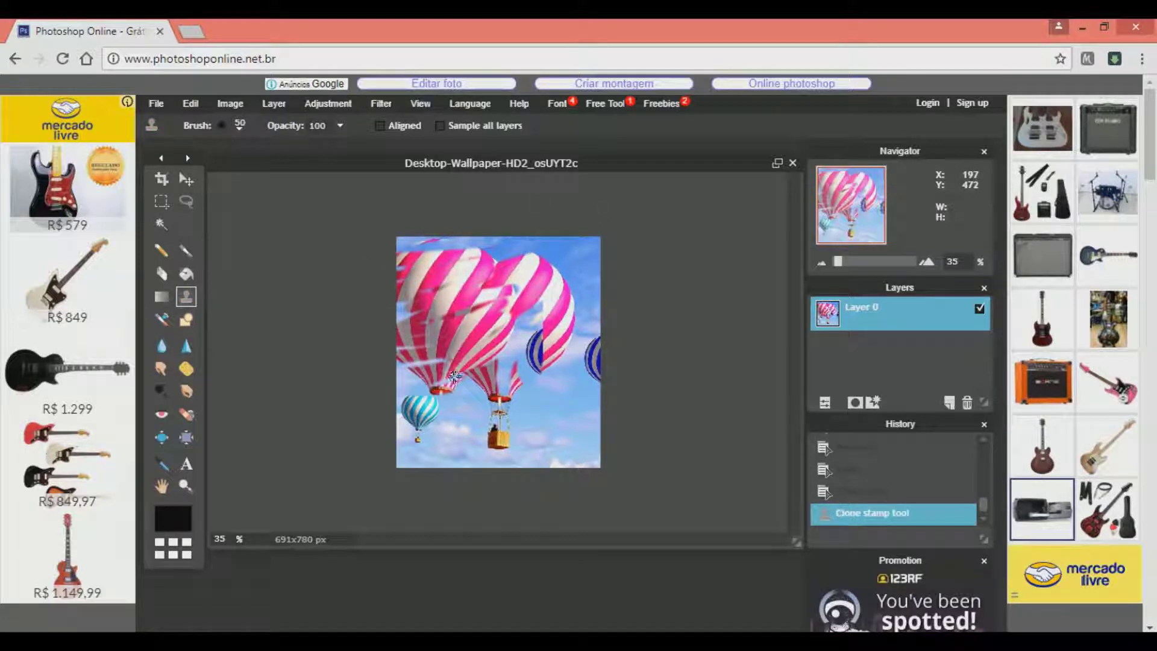
pyautogui.hotkey('ctrl', 'z')
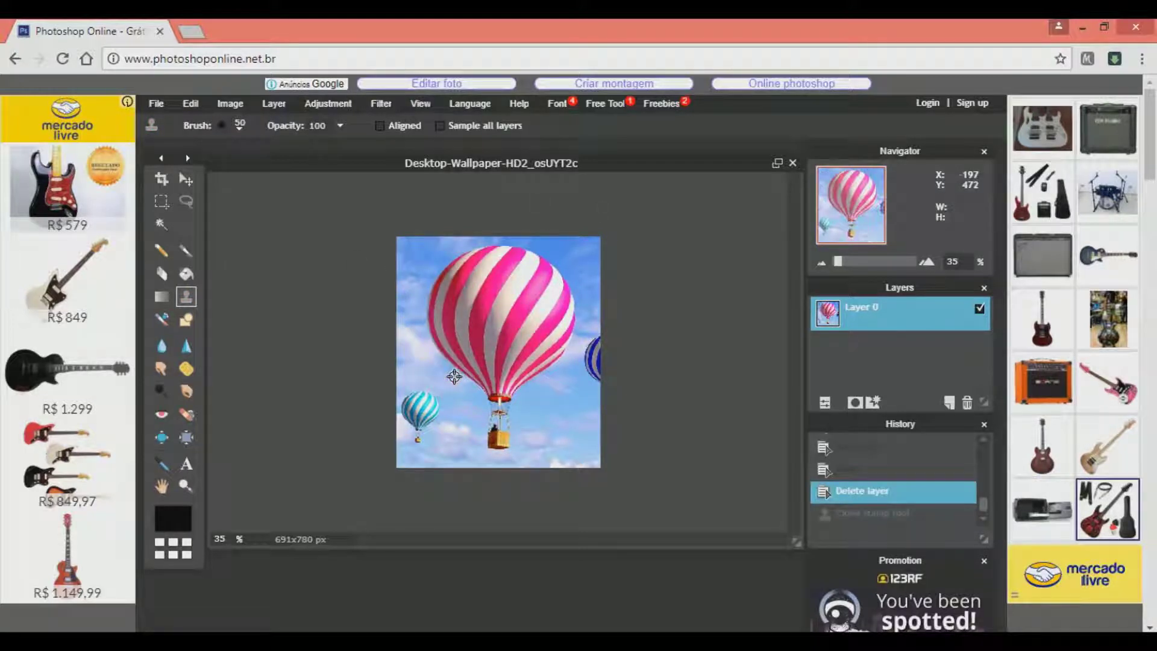
# Try recoloring the pink stripes with the Color replace tool at brush size 50 and tolerance 42, and undo it.
pyautogui.click(163, 320)
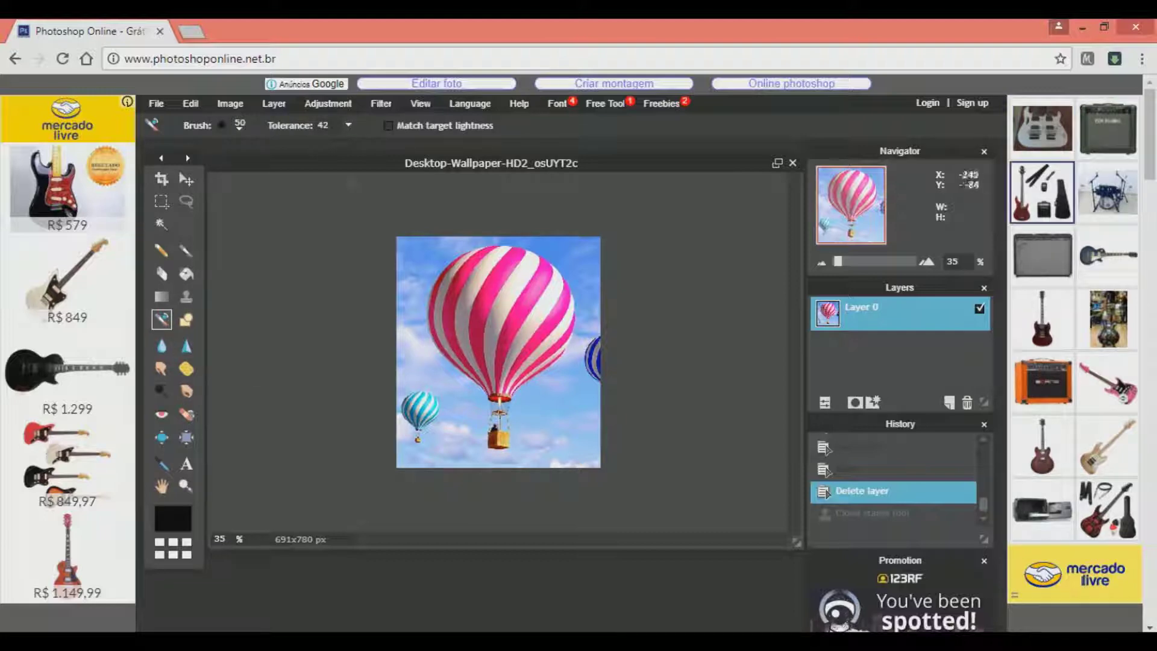
pyautogui.moveTo(484, 270)
pyautogui.mouseDown()
pyautogui.moveTo(487, 283)
pyautogui.moveTo(515, 243)
pyautogui.mouseUp()
pyautogui.moveTo(489, 285); pyautogui.dragTo(500, 320)
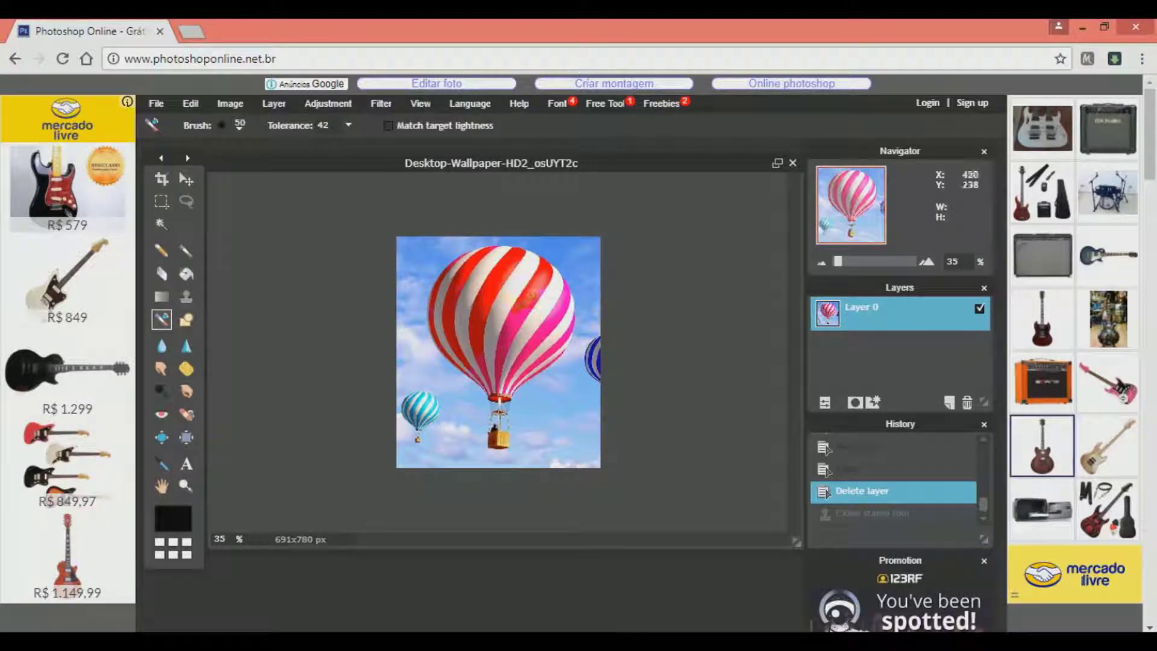
pyautogui.hotkey('ctrl', 'z')
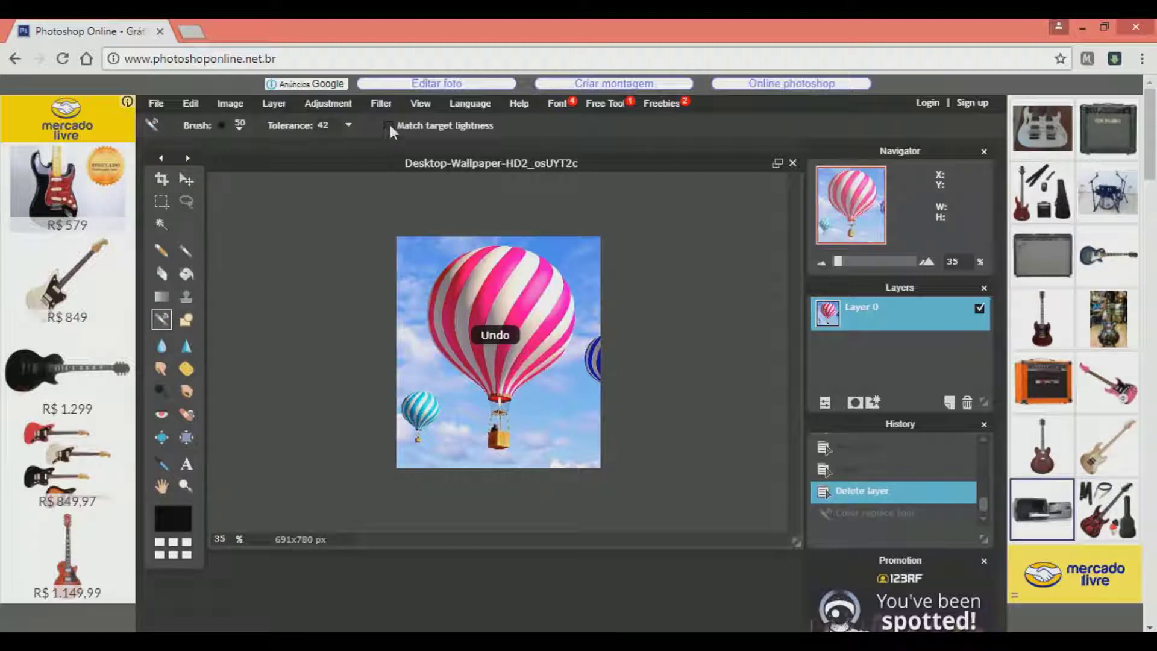
# Try recoloring the balloon's stripes with Color replace and Match target lightness enabled, and undo the strokes.
pyautogui.moveTo(558, 289)
pyautogui.mouseDown()
pyautogui.moveTo(544, 302)
pyautogui.moveTo(523, 291)
pyautogui.moveTo(496, 339)
pyautogui.moveTo(504, 345)
pyautogui.mouseUp()
pyautogui.hotkey('ctrl', 'z')
pyautogui.moveTo(464, 385)
pyautogui.mouseDown()
pyautogui.moveTo(467, 353)
pyautogui.moveTo(449, 338)
pyautogui.moveTo(457, 313)
pyautogui.moveTo(509, 285)
pyautogui.moveTo(437, 283)
pyautogui.moveTo(429, 317)
pyautogui.mouseUp()
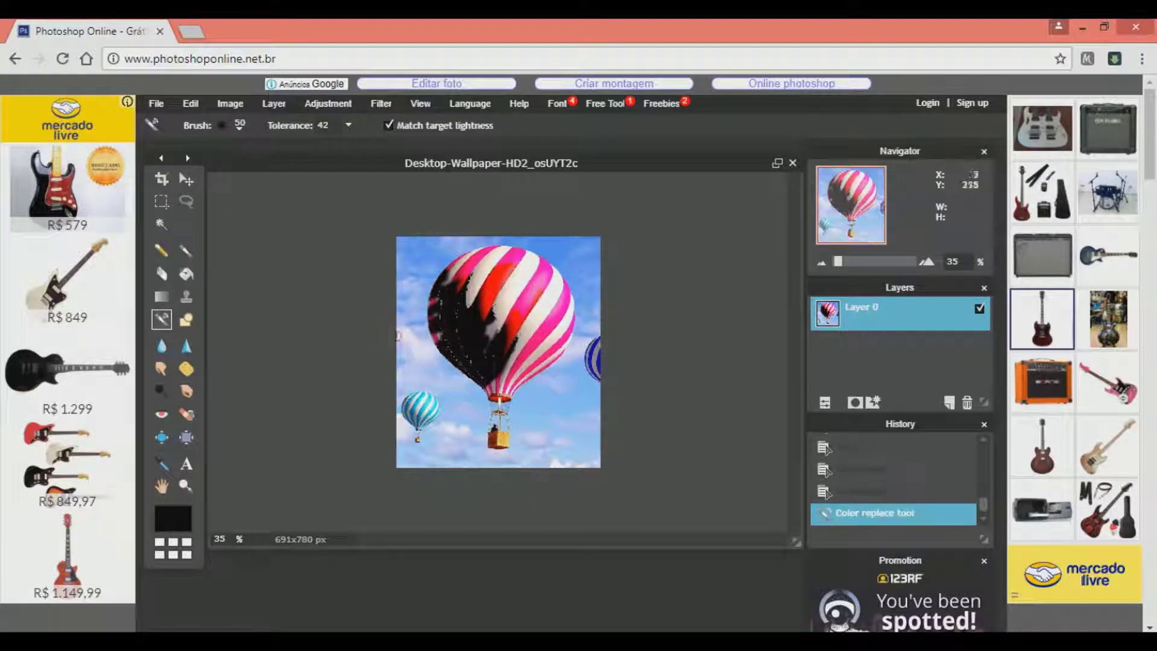
pyautogui.hotkey('ctrl', 'z')
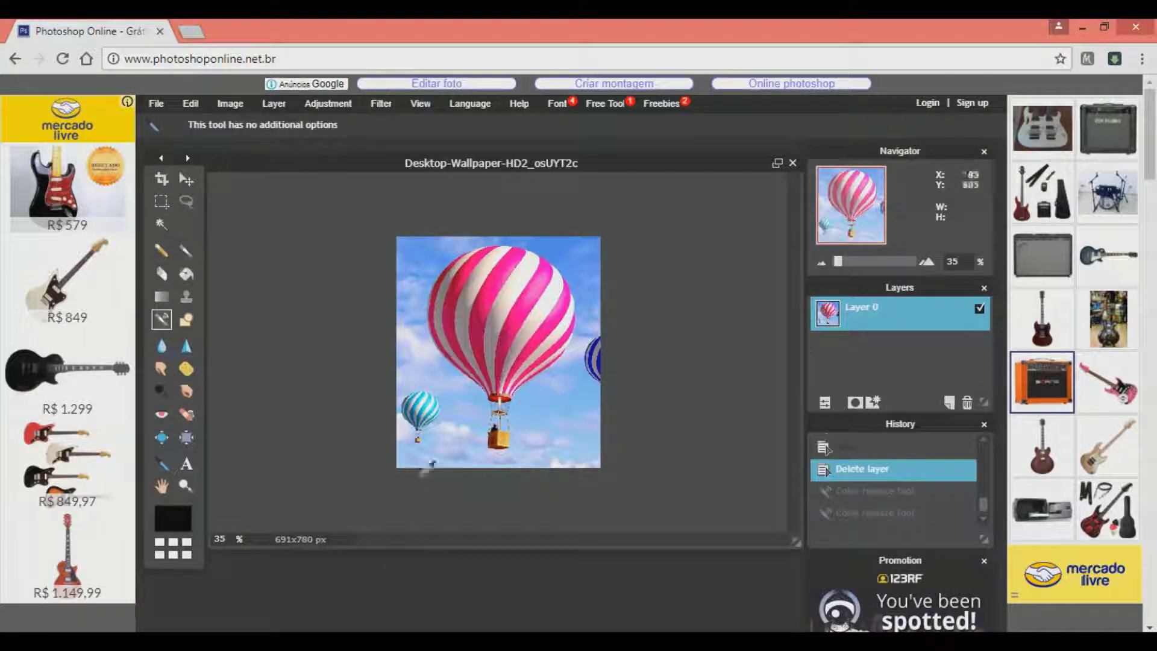
pyautogui.hotkey('ctrl', 'z')
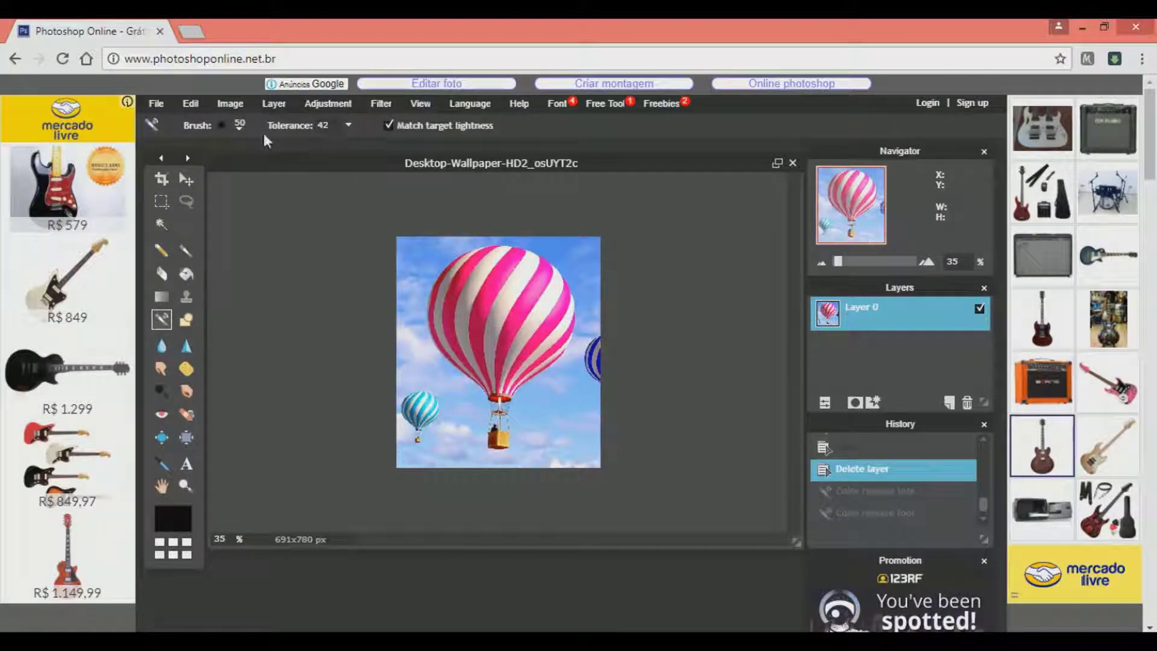
pyautogui.click(239, 128)
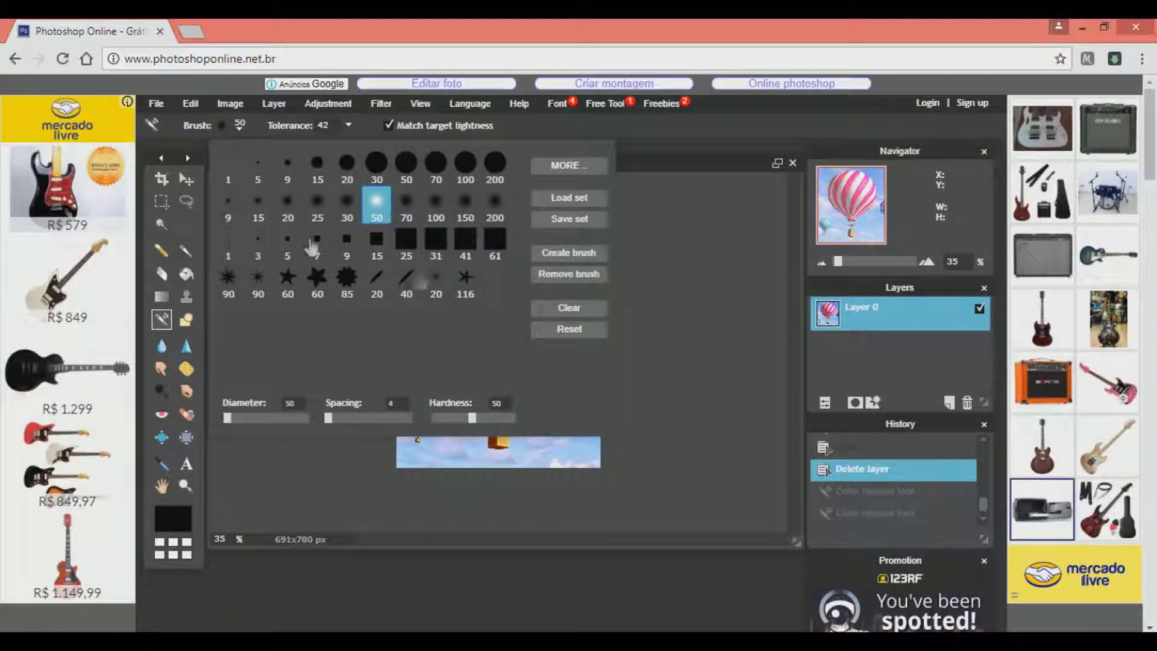
pyautogui.click(736, 284)
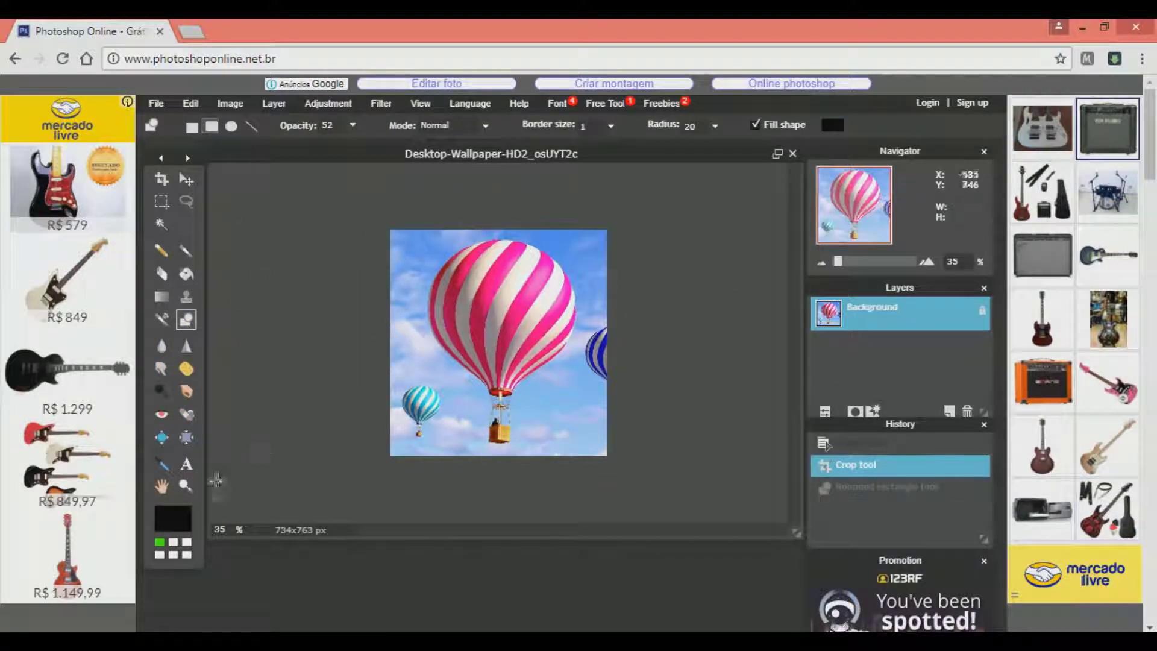
# Draw a black filled rectangle with the Rectangle tool over the photo's upper-left quarter at opacity 52 and border size 0.
pyautogui.click(189, 125)
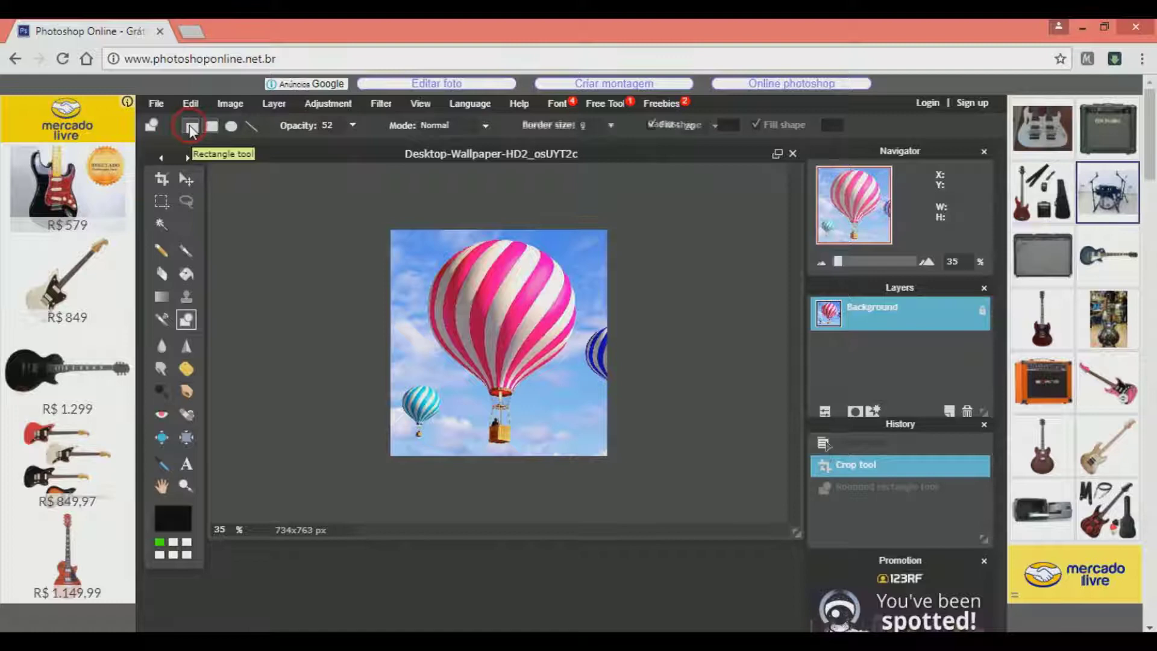
pyautogui.click(210, 129)
pyautogui.click(252, 128)
pyautogui.click(191, 127)
pyautogui.moveTo(388, 232); pyautogui.dragTo(496, 356)
# Set the shape opacity to 76 and draw a second black rectangle over the middle of the pink balloon.
pyautogui.click(352, 125)
pyautogui.click(338, 154)
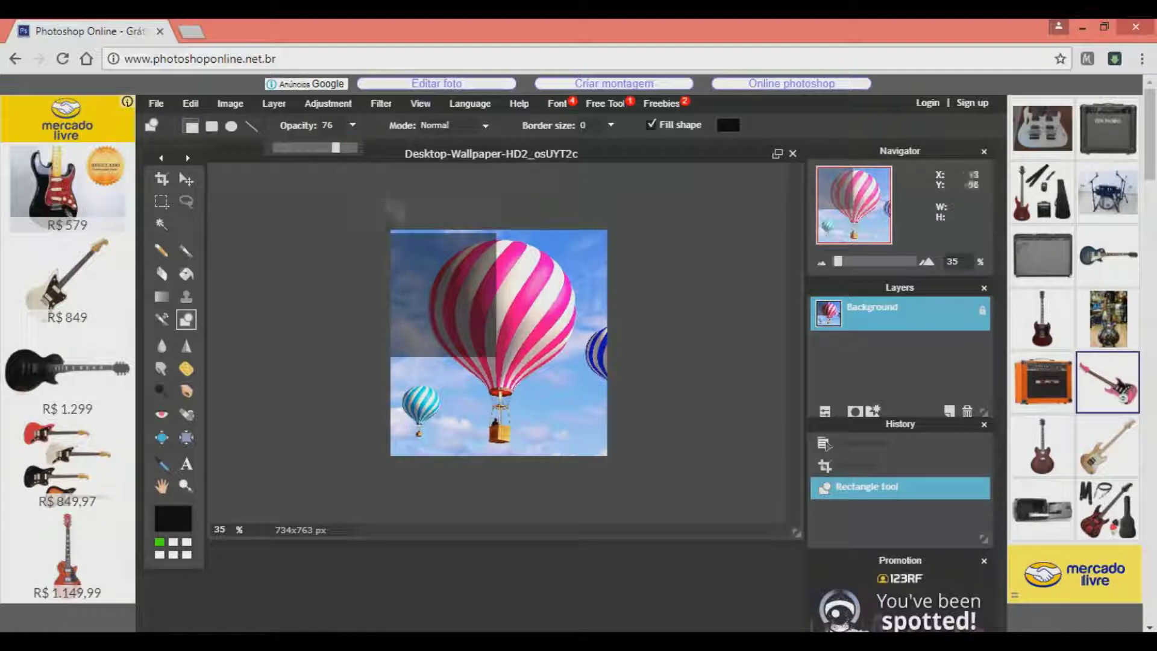
pyautogui.moveTo(457, 255); pyautogui.dragTo(542, 351)
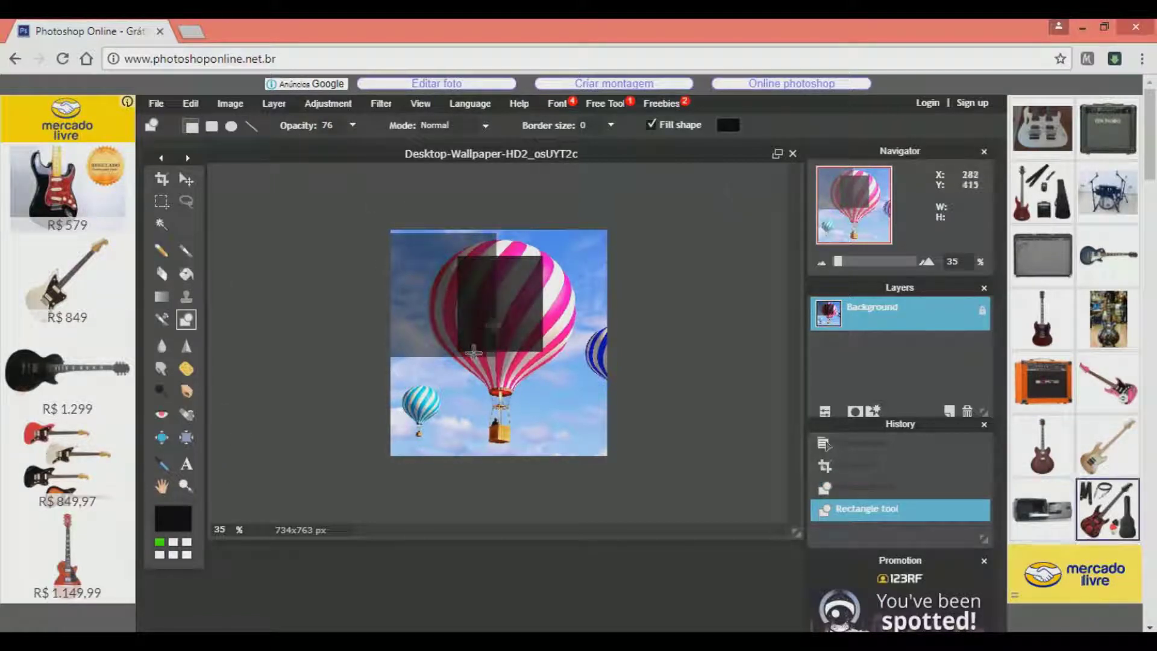
# Set the shape fill to a saturated green of hue 102 and draw a rectangle over the photo's lower-right corner.
pyautogui.click(728, 124)
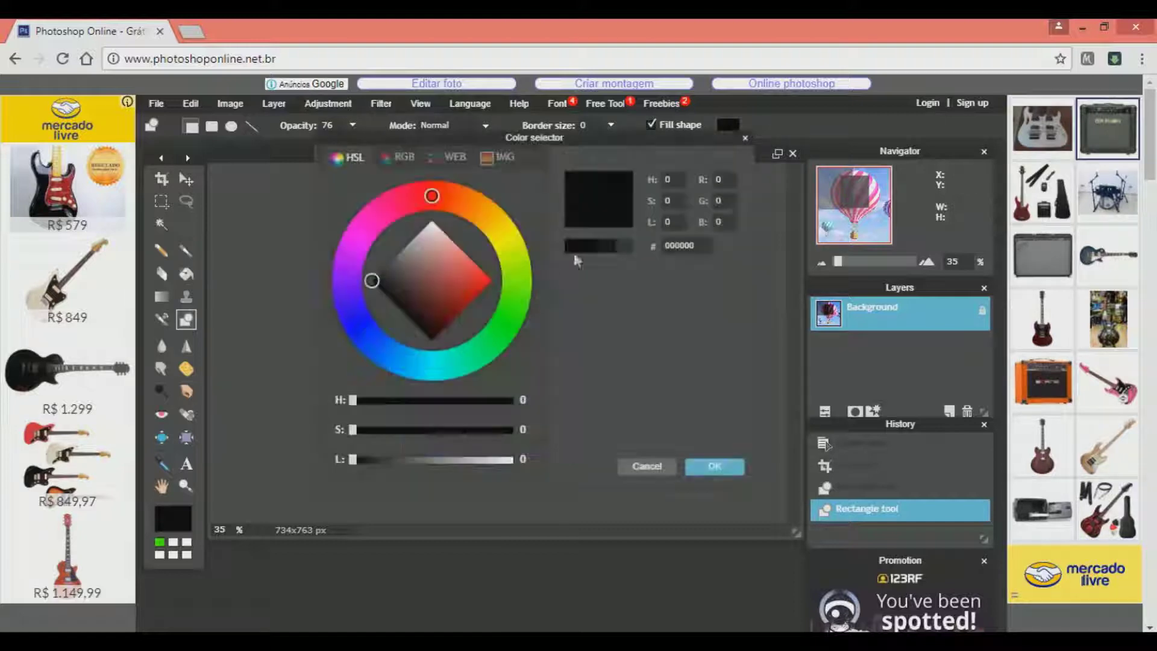
pyautogui.click(514, 297)
pyautogui.click(491, 280)
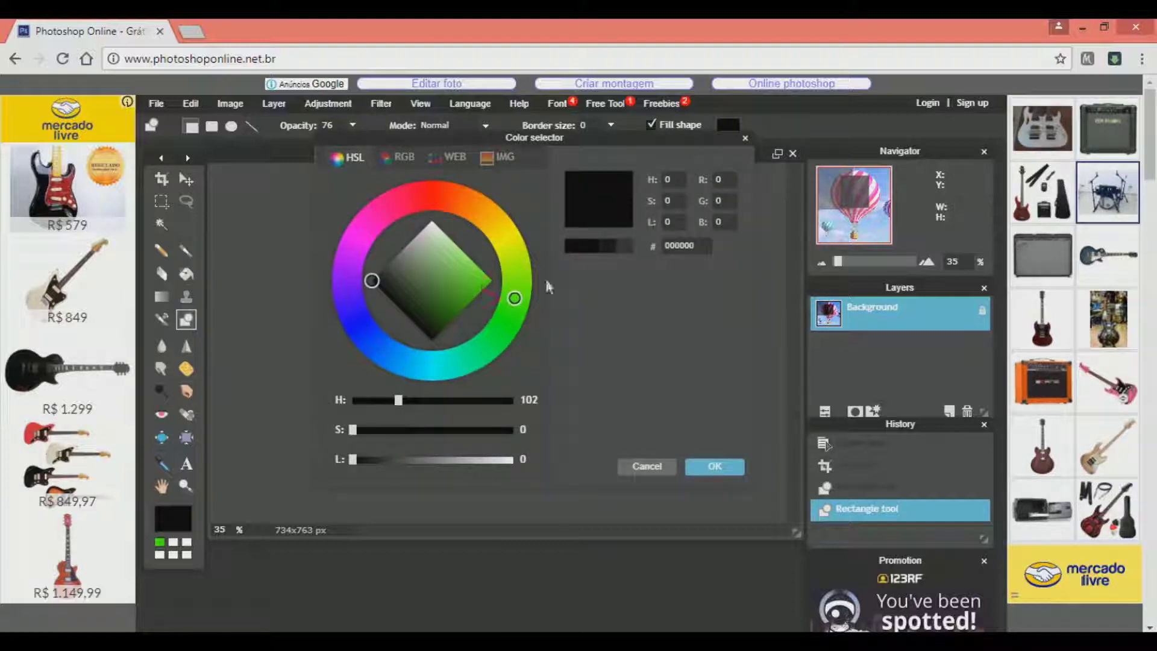
pyautogui.click(715, 465)
pyautogui.moveTo(550, 318)
pyautogui.mouseDown()
pyautogui.moveTo(615, 478)
pyautogui.moveTo(605, 458)
pyautogui.mouseUp()
# Unlock the Background layer and draw a diagonal line of size 1 across the photo's lower-left part with the Line tool.
pyautogui.click(187, 178)
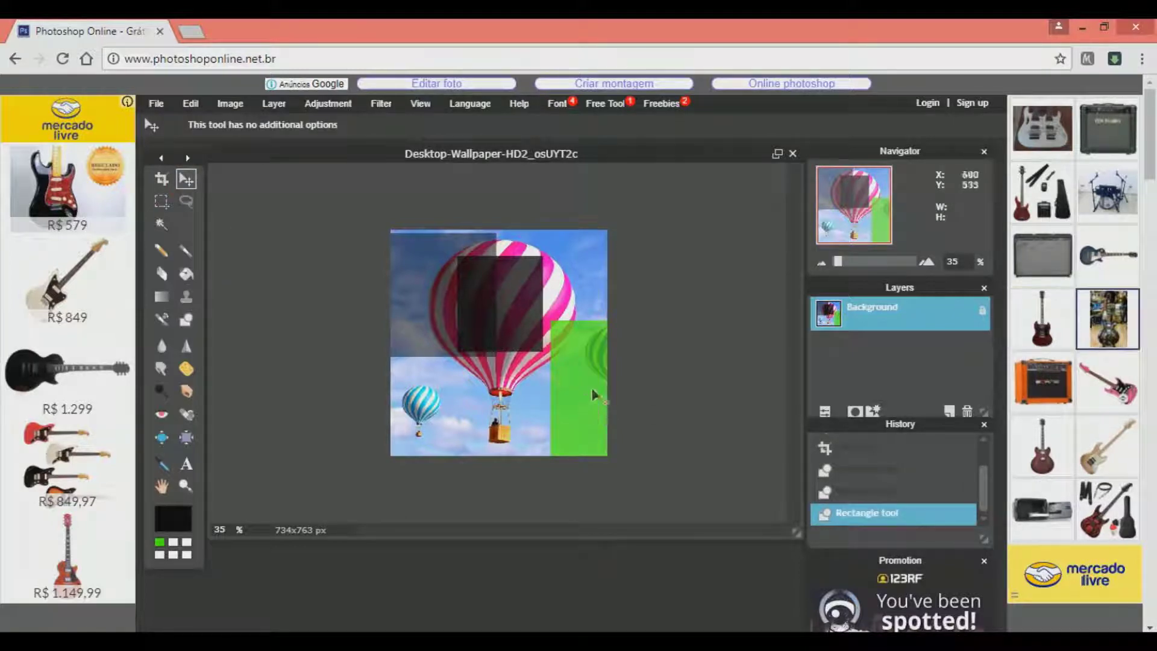
pyautogui.doubleClick(982, 310)
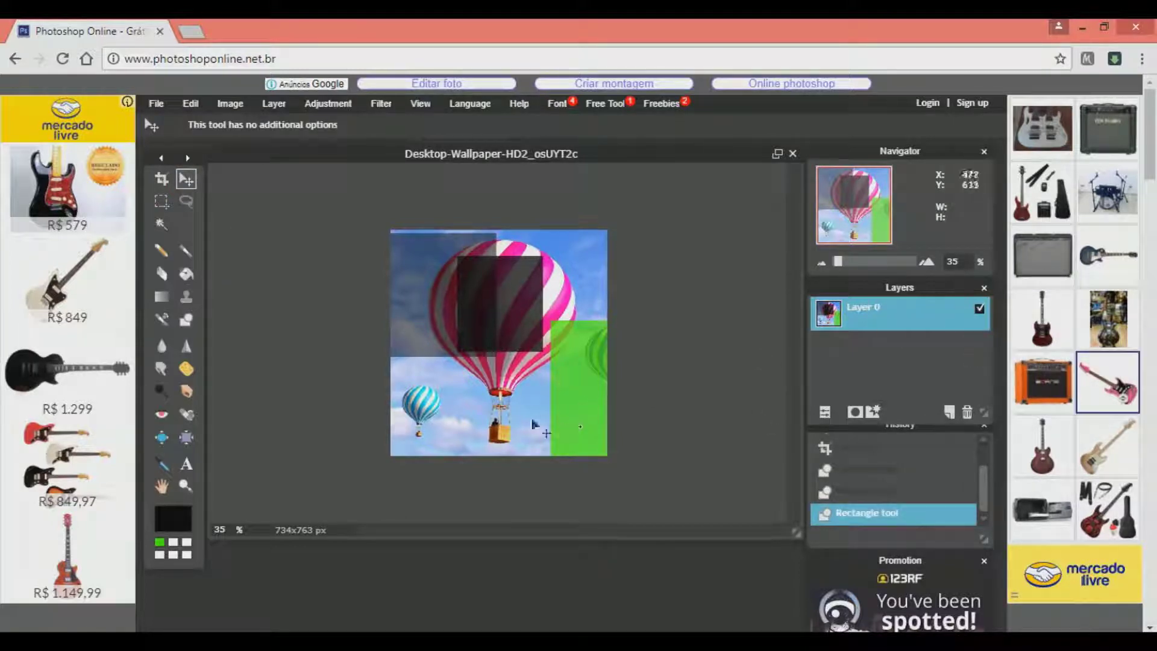
pyautogui.click(195, 322)
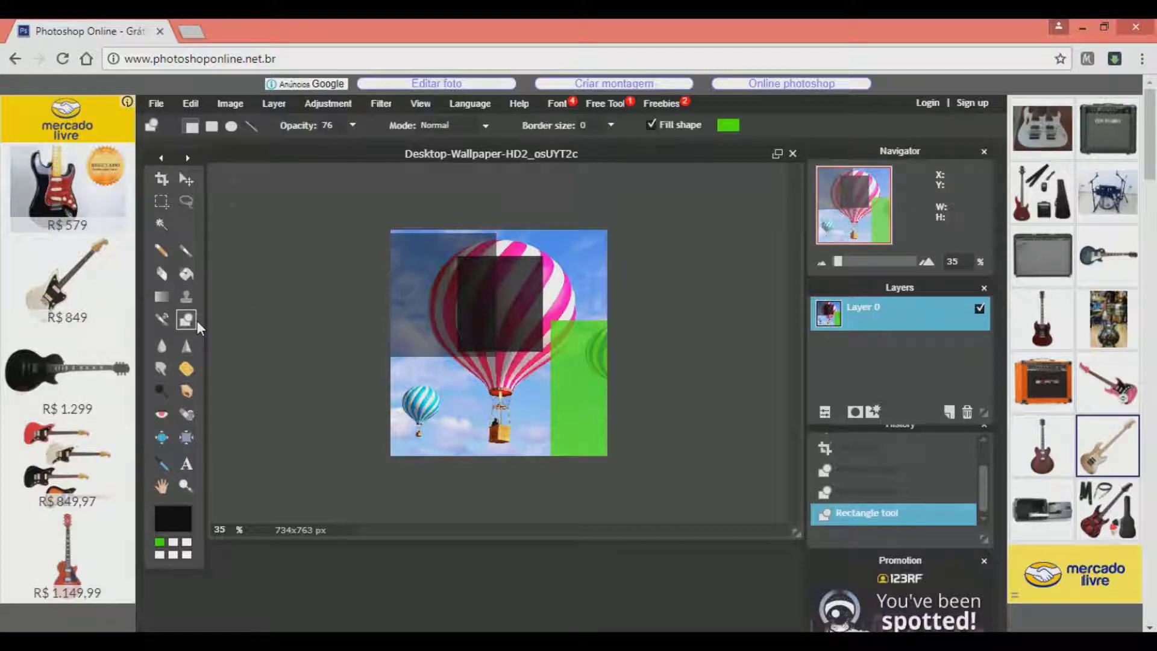
pyautogui.click(250, 126)
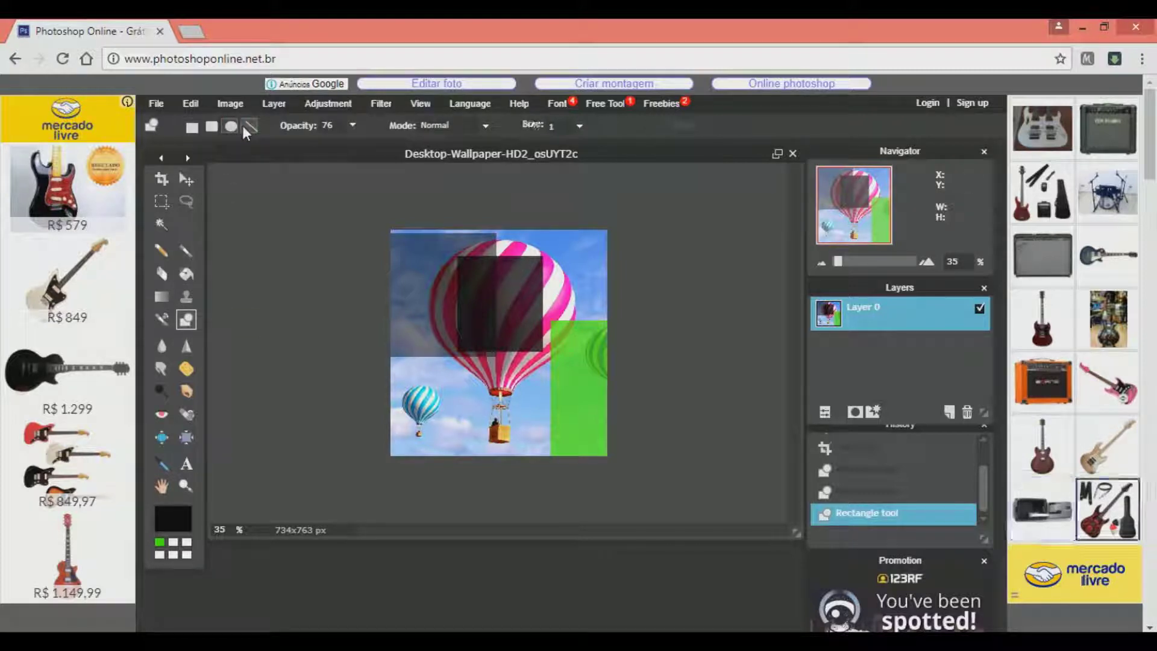
pyautogui.moveTo(416, 305); pyautogui.dragTo(501, 408)
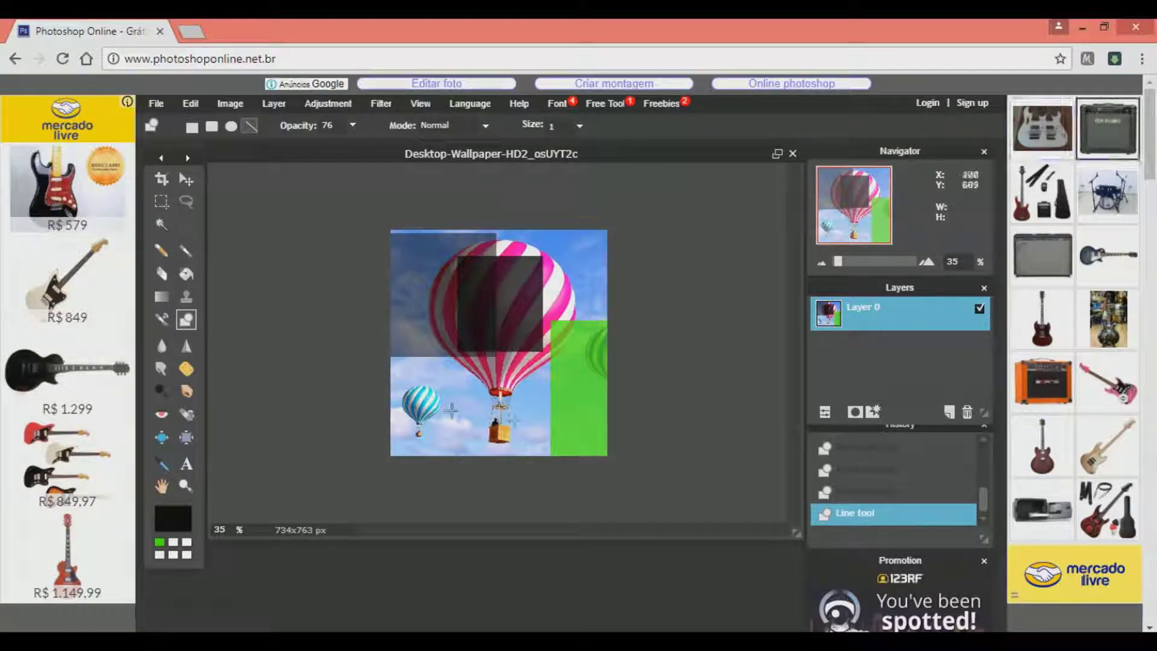
# Create a new 200 x 251 px image from the Clipboard preset, and reposition and enlarge its window.
pyautogui.hotkey('ctrl', 'n')
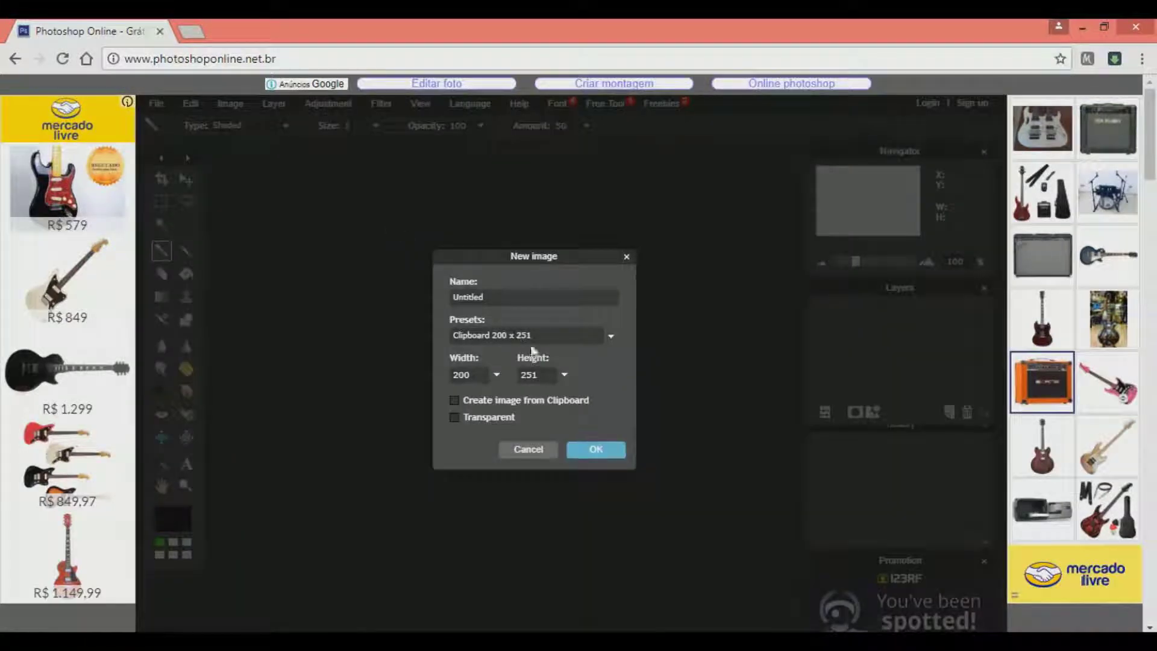
pyautogui.click(579, 457)
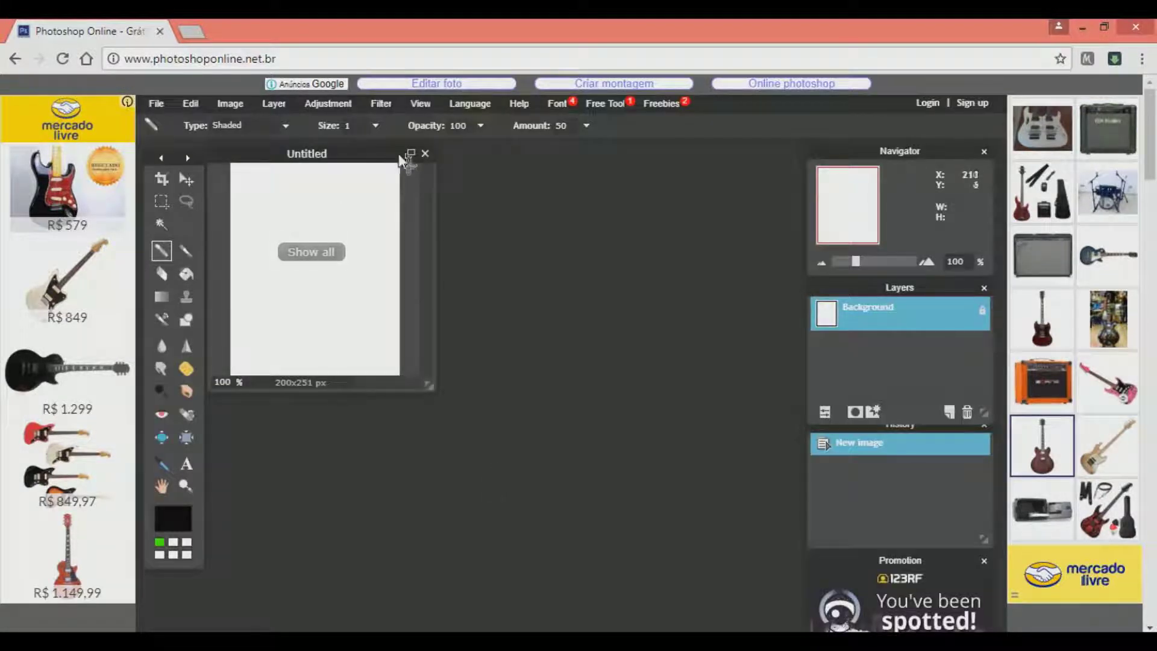
pyautogui.moveTo(385, 156); pyautogui.dragTo(456, 216)
pyautogui.moveTo(499, 435); pyautogui.dragTo(546, 501)
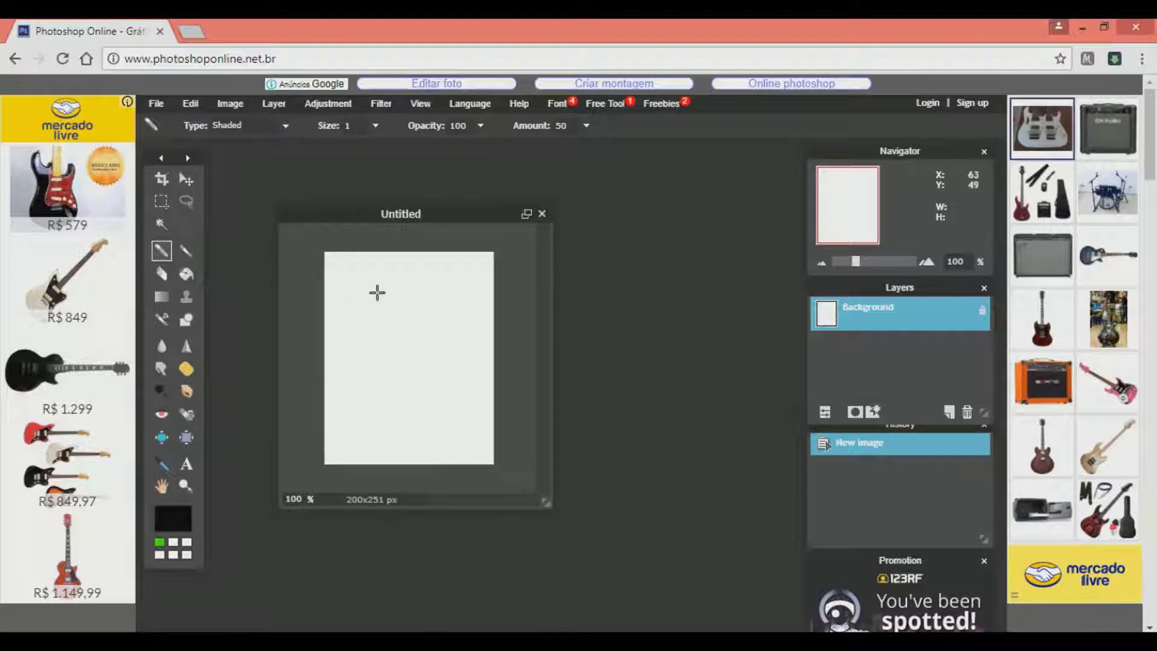
# Try freehand pencil strokes of size 1 on the blank canvas with the Plain and Sketchy types.
pyautogui.click(287, 131)
pyautogui.click(226, 141)
pyautogui.moveTo(395, 291); pyautogui.dragTo(333, 339)
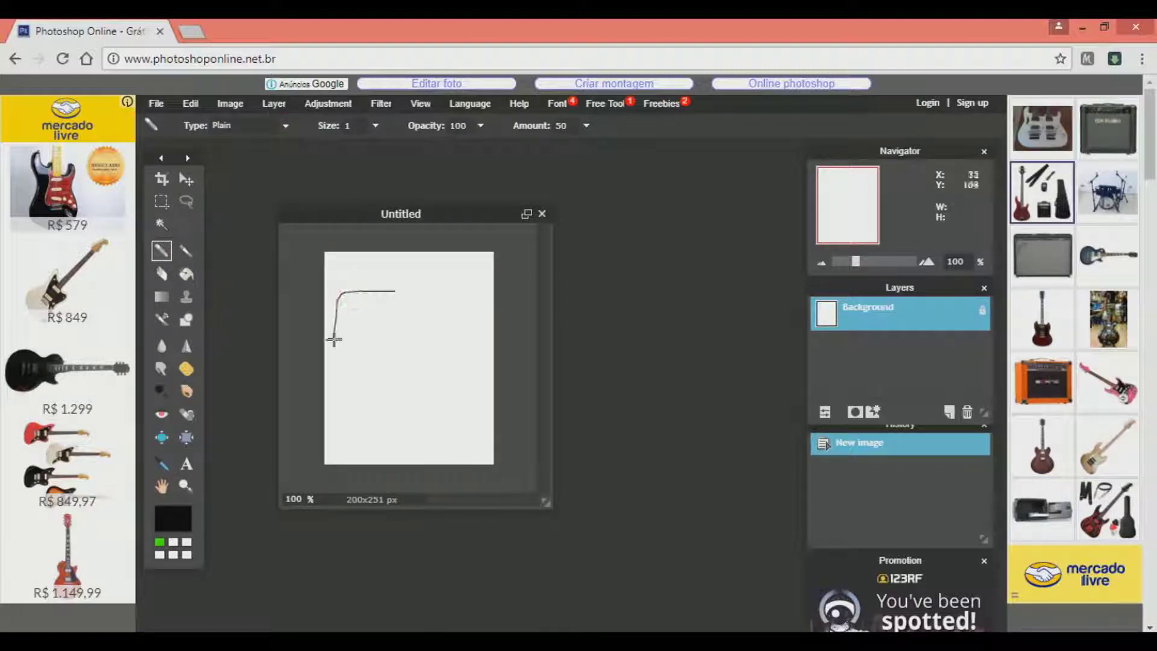
pyautogui.click(285, 125)
pyautogui.click(226, 156)
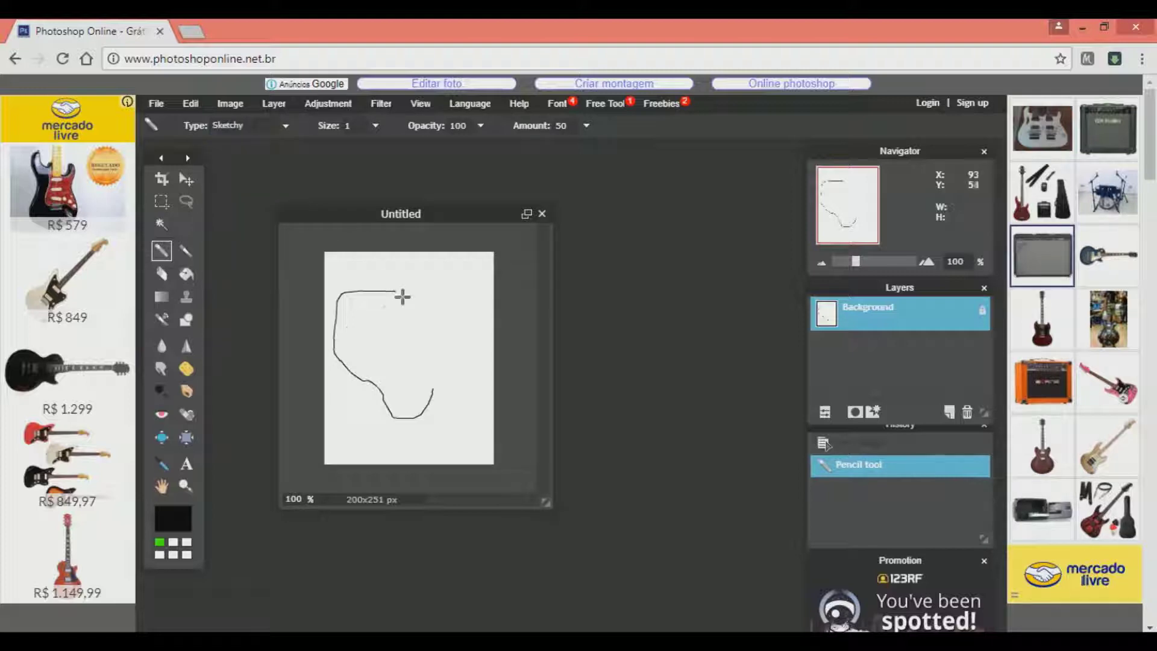
pyautogui.moveTo(391, 362)
pyautogui.mouseDown()
pyautogui.moveTo(401, 309)
pyautogui.moveTo(442, 374)
pyautogui.moveTo(479, 295)
pyautogui.mouseUp()
# Try freehand pencil strokes on the canvas with the Trail and Shaded types.
pyautogui.click(230, 126)
pyautogui.click(226, 194)
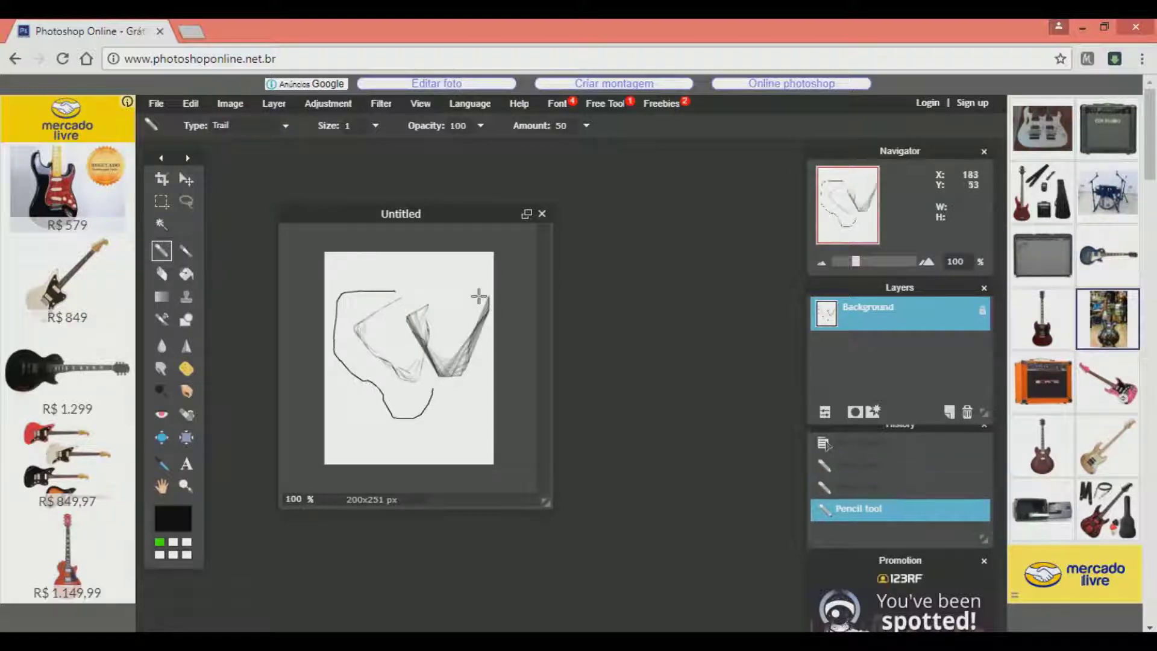
pyautogui.click(278, 127)
pyautogui.click(229, 191)
pyautogui.moveTo(418, 268)
pyautogui.mouseDown()
pyautogui.moveTo(371, 302)
pyautogui.moveTo(379, 343)
pyautogui.mouseUp()
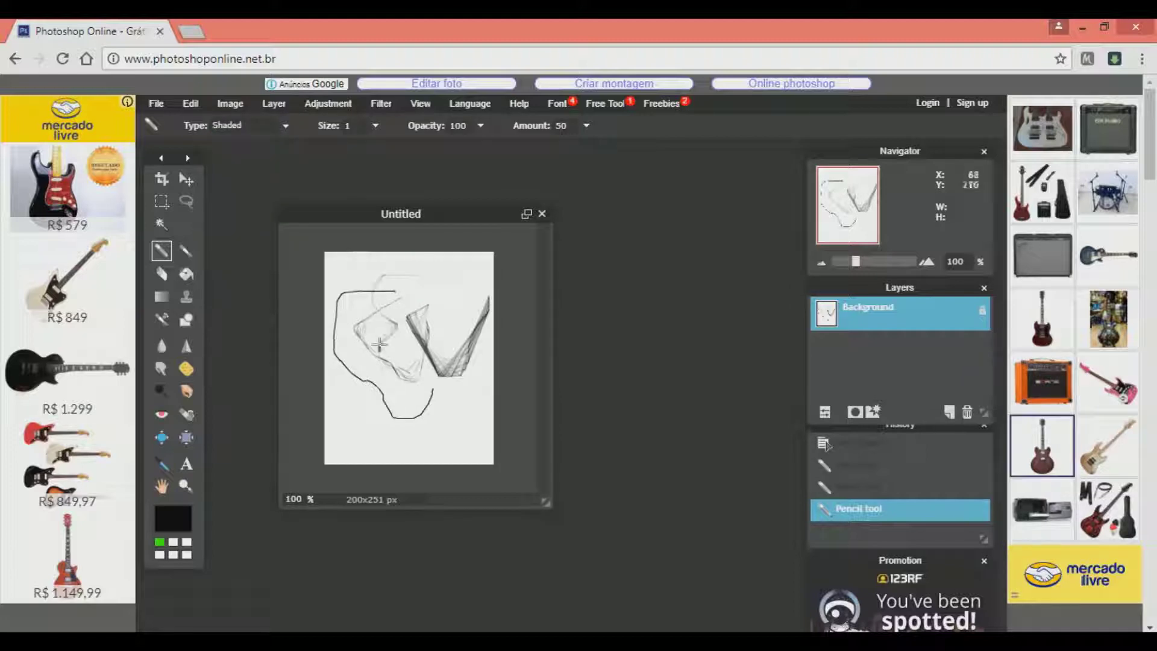
# Try freehand pencil strokes on the canvas with the Sticky and Ink types.
pyautogui.click(265, 126)
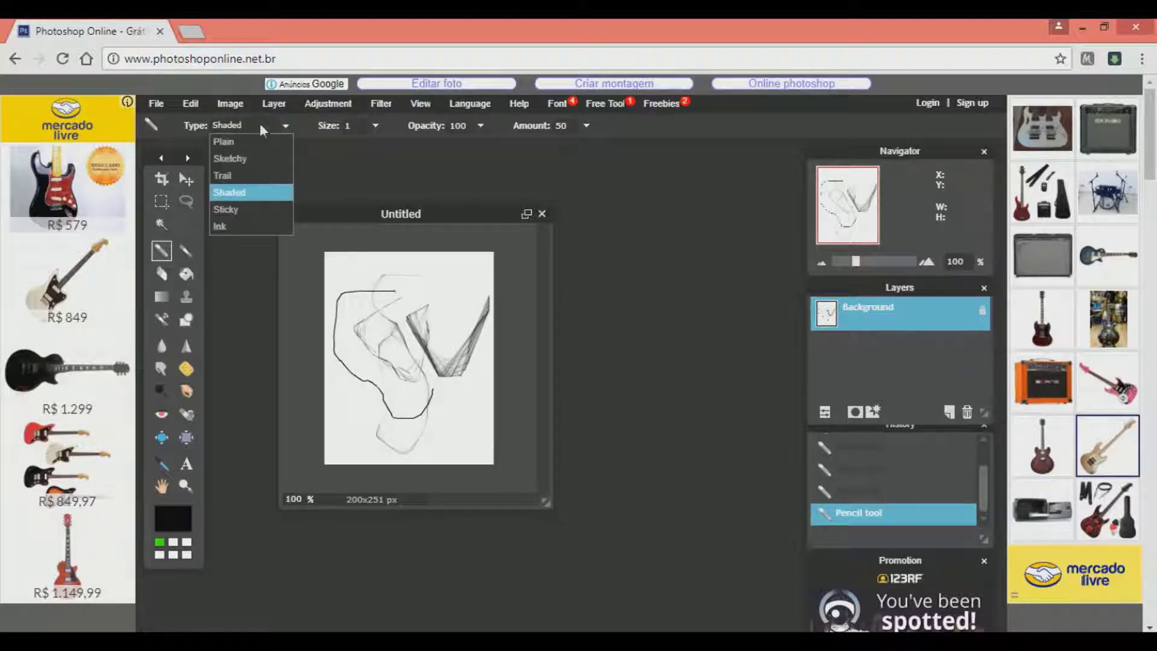
pyautogui.click(259, 208)
pyautogui.moveTo(395, 284)
pyautogui.mouseDown()
pyautogui.moveTo(446, 282)
pyautogui.moveTo(434, 345)
pyautogui.mouseUp()
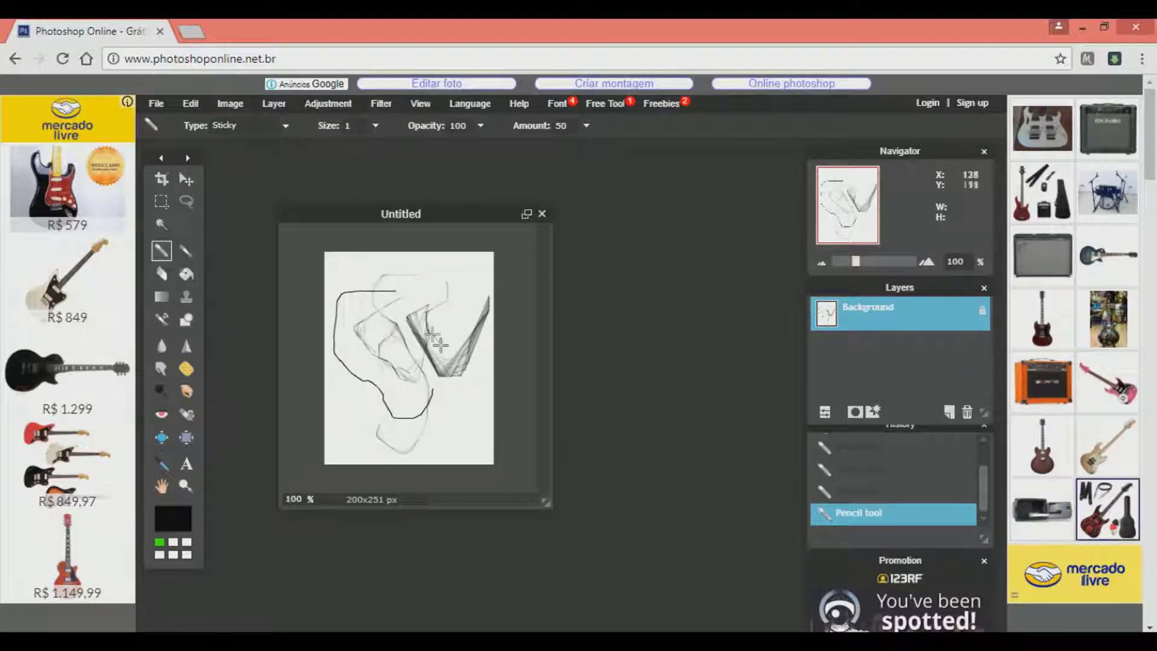
pyautogui.click(253, 125)
pyautogui.click(243, 227)
pyautogui.moveTo(392, 272)
pyautogui.mouseDown()
pyautogui.moveTo(315, 297)
pyautogui.moveTo(408, 363)
pyautogui.mouseUp()
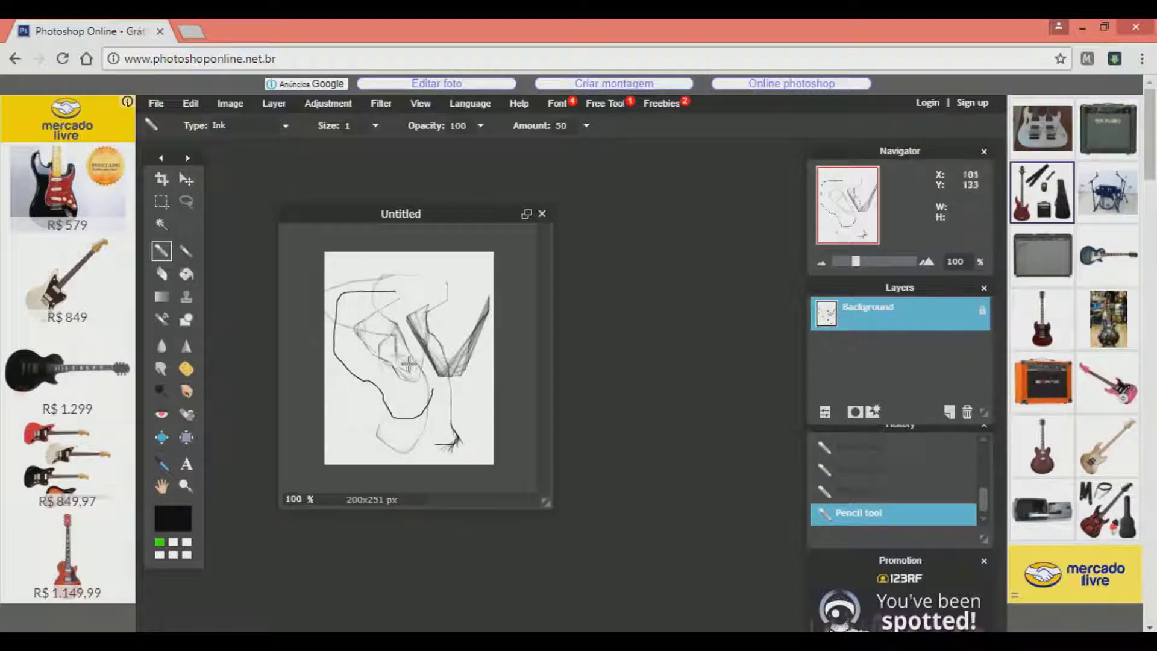
# Undo all the trial pencil strokes on the canvas.
pyautogui.hotkey('ctrl', 'z')
pyautogui.hotkey('ctrl', 'z')
pyautogui.hotkey('ctrl', 'z')
pyautogui.hotkey('ctrl', 'z')
pyautogui.hotkey('ctrl', 'z')
pyautogui.hotkey('ctrl', 'z')
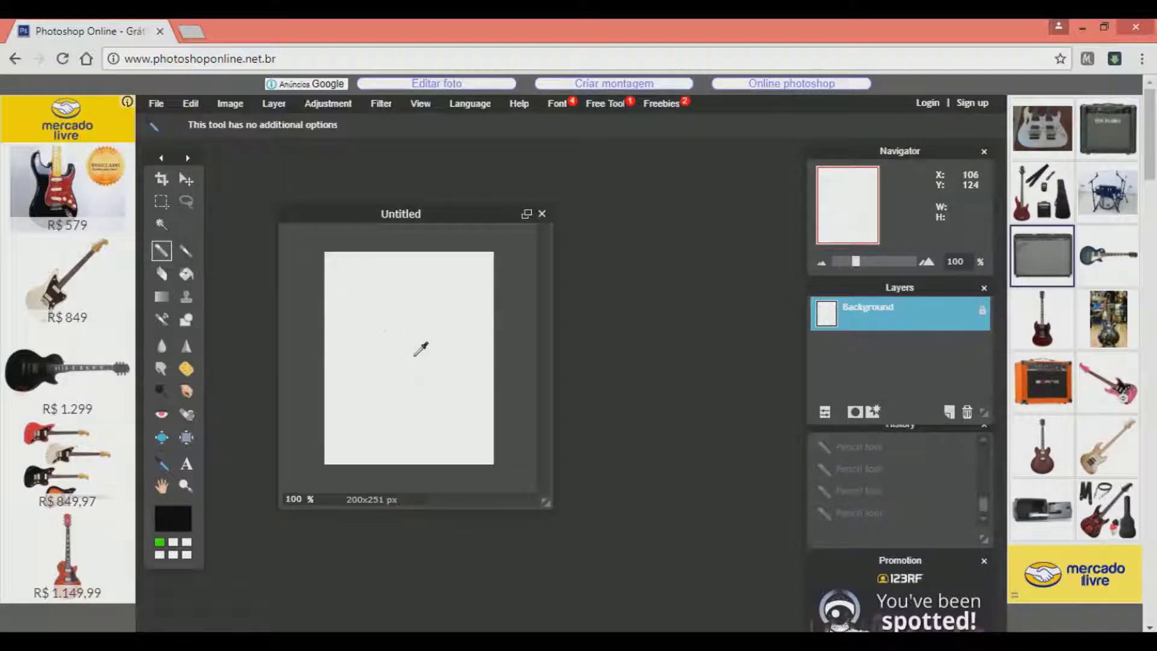
pyautogui.hotkey('ctrl', 'z')
# Draw two eyes with pupils and eyebrows across the upper part of the canvas with the Sketchy pencil.
pyautogui.click(241, 125)
pyautogui.click(268, 160)
pyautogui.moveTo(343, 299)
pyautogui.mouseDown()
pyautogui.moveTo(403, 313)
pyautogui.moveTo(340, 303)
pyautogui.moveTo(336, 324)
pyautogui.moveTo(357, 340)
pyautogui.moveTo(412, 319)
pyautogui.moveTo(368, 319)
pyautogui.mouseUp()
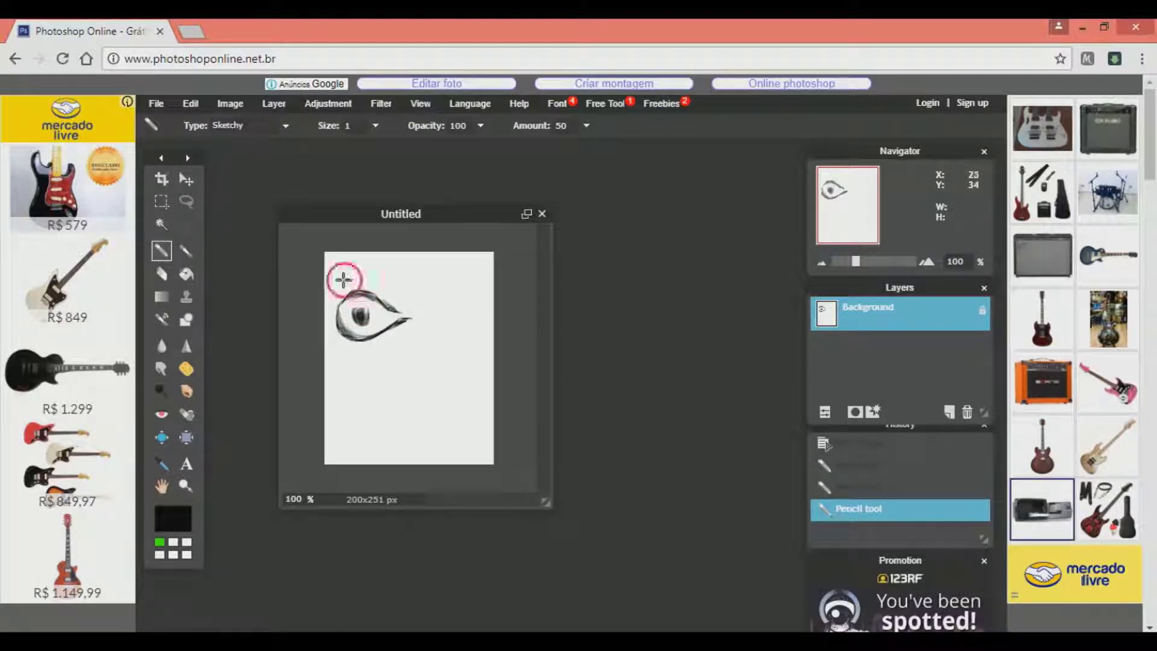
pyautogui.moveTo(343, 279); pyautogui.dragTo(407, 279)
pyautogui.moveTo(418, 320)
pyautogui.mouseDown()
pyautogui.moveTo(469, 295)
pyautogui.moveTo(466, 344)
pyautogui.moveTo(422, 317)
pyautogui.moveTo(474, 312)
pyautogui.moveTo(469, 322)
pyautogui.moveTo(438, 295)
pyautogui.moveTo(489, 268)
pyautogui.mouseUp()
# Sketch a round nose, a wide curved mouth and a small dark chin tuft below the eyes.
pyautogui.moveTo(403, 344)
pyautogui.mouseDown()
pyautogui.moveTo(382, 386)
pyautogui.moveTo(425, 376)
pyautogui.mouseUp()
pyautogui.moveTo(354, 381)
pyautogui.mouseDown()
pyautogui.moveTo(368, 405)
pyautogui.moveTo(465, 388)
pyautogui.mouseUp()
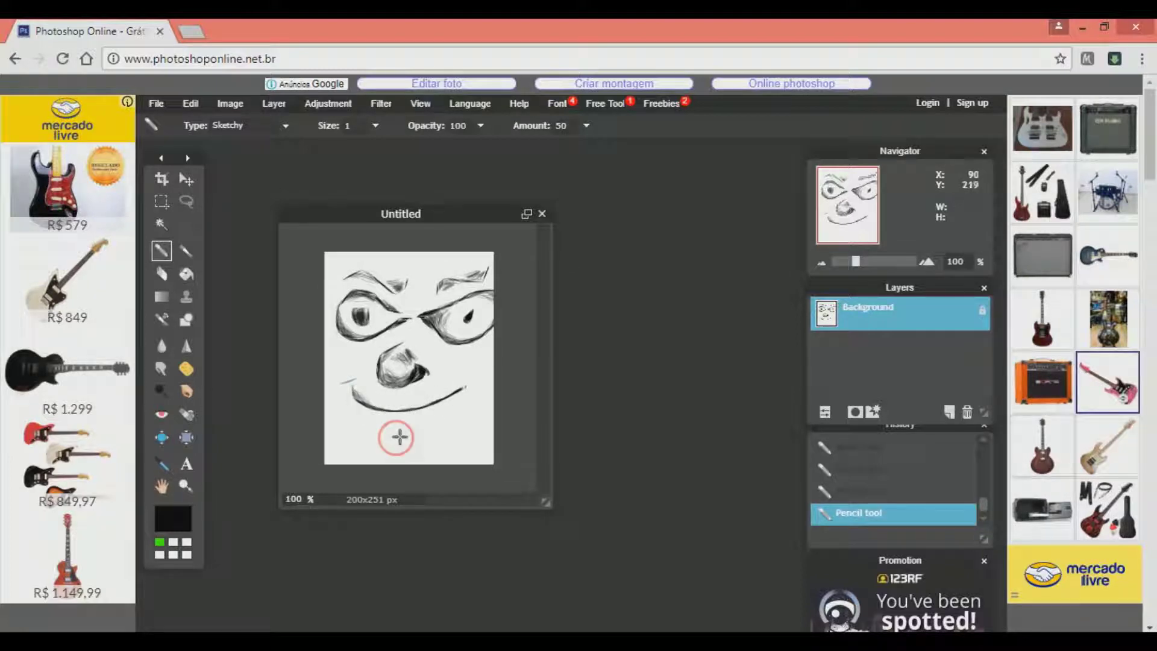
pyautogui.moveTo(409, 438); pyautogui.dragTo(441, 431)
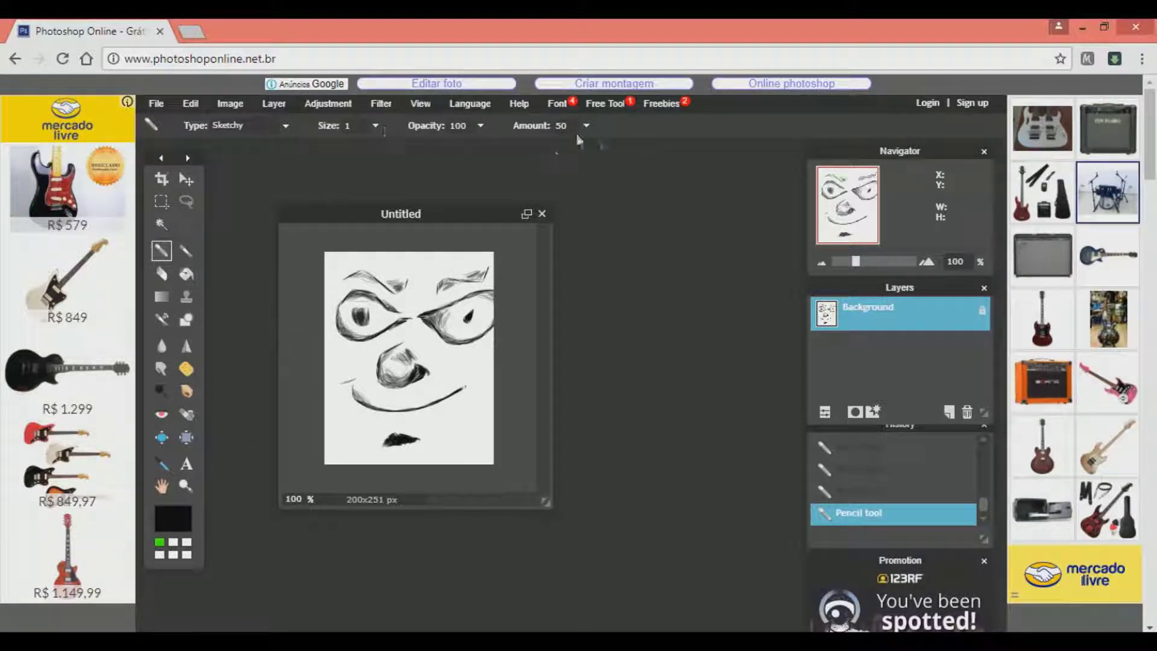
# Try a bright green Sketchy pencil stroke over the face's nose and chin, and undo it.
pyautogui.click(173, 521)
pyautogui.click(516, 284)
pyautogui.click(490, 281)
pyautogui.click(701, 467)
pyautogui.moveTo(488, 426); pyautogui.dragTo(420, 447)
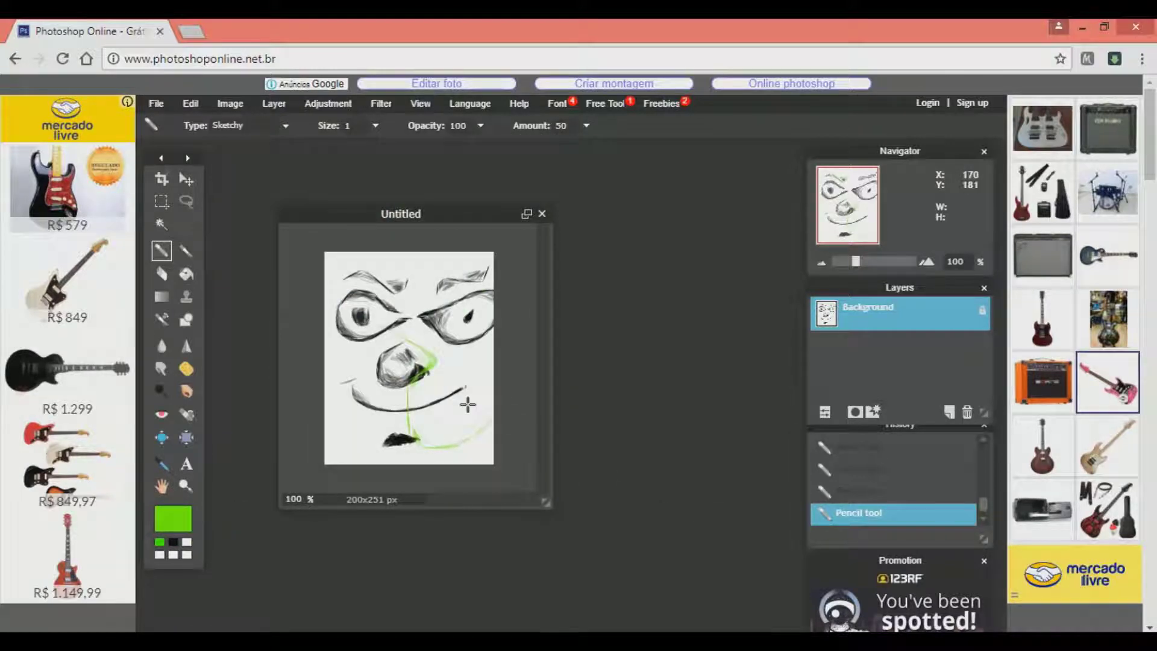
pyautogui.hotkey('ctrl', 'z')
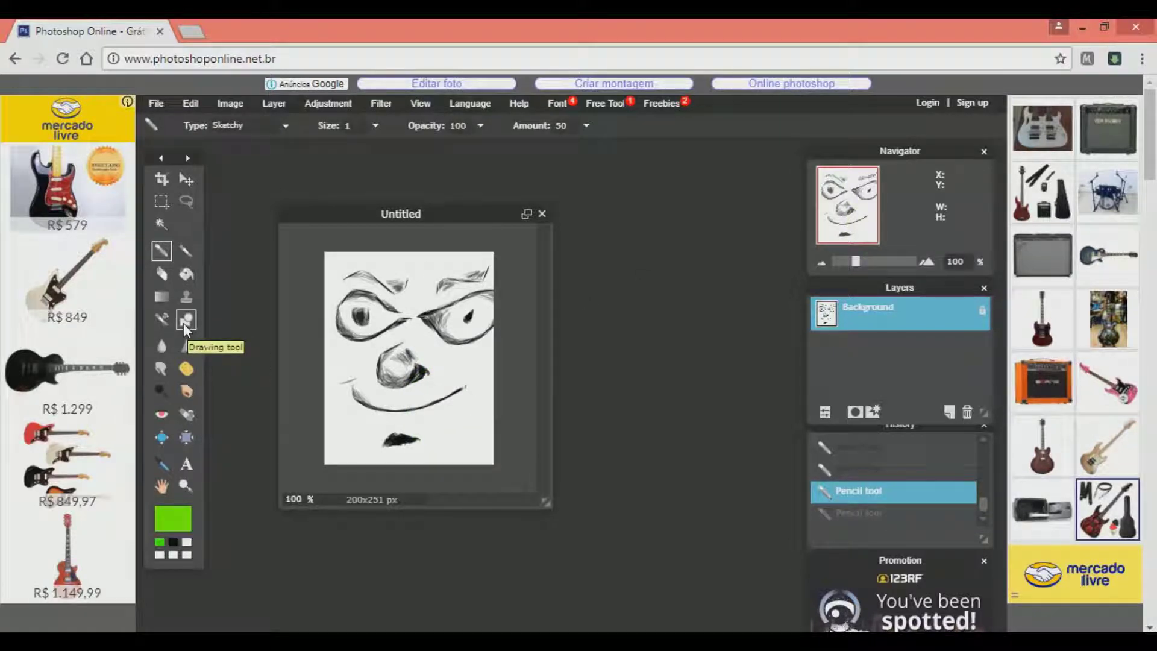
# Unlock the Background layer, delete the white area around the face with the Wand tool at tolerance 21, and deselect.
pyautogui.doubleClick(981, 309)
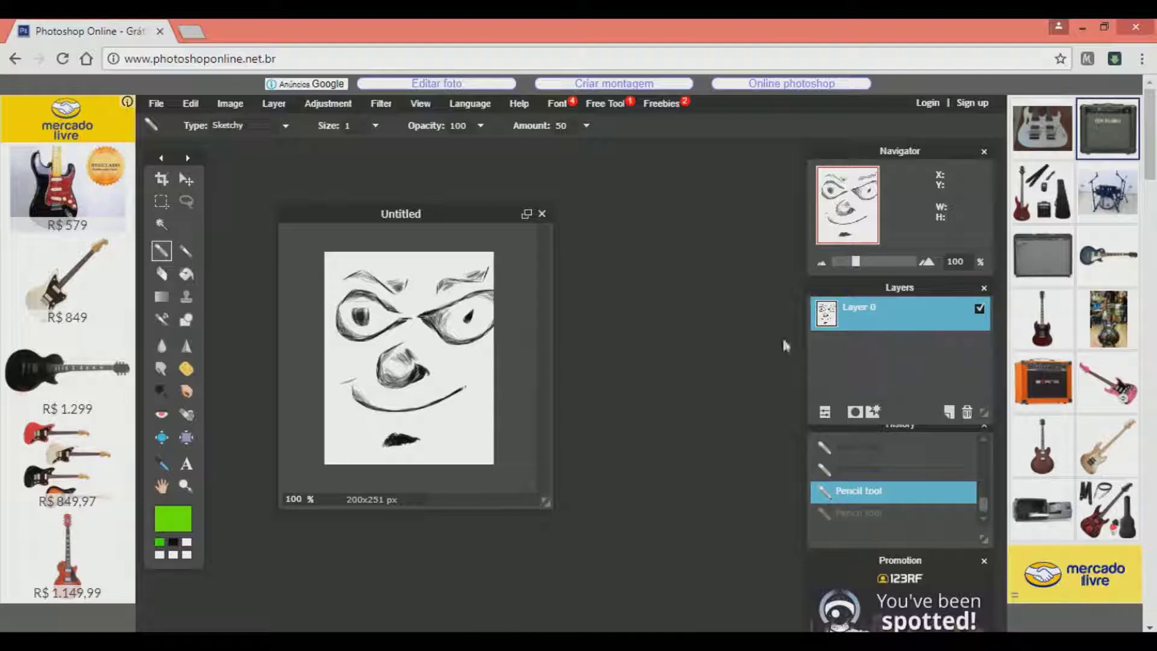
pyautogui.click(161, 224)
pyautogui.click(426, 396)
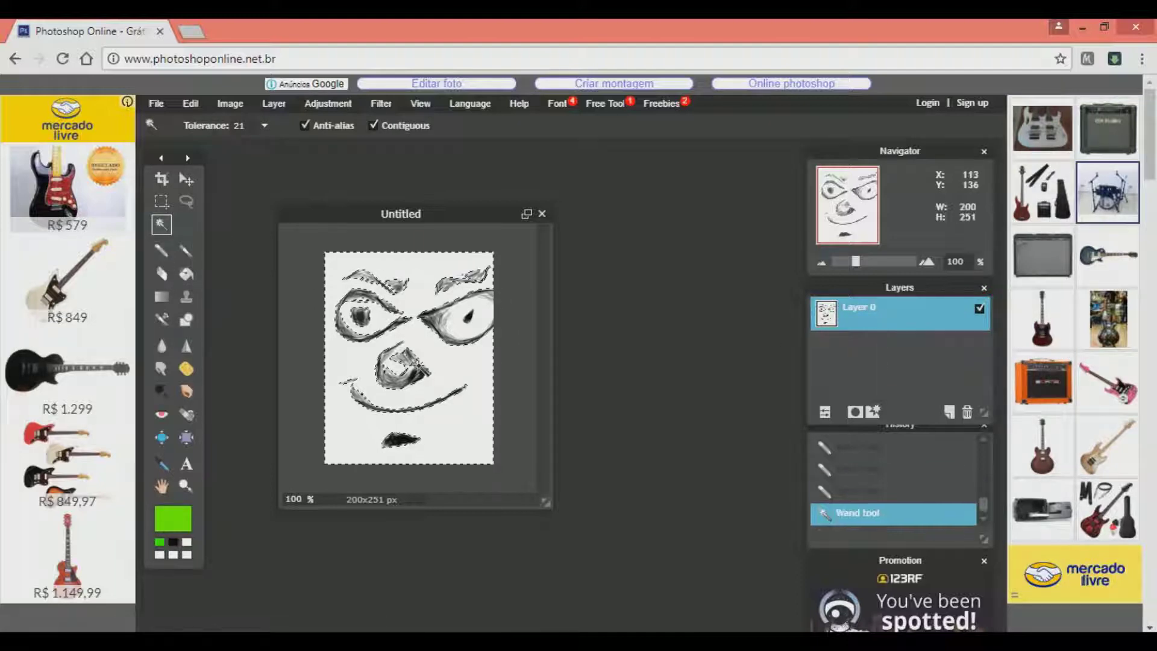
pyautogui.press('Delete')
pyautogui.hotkey('ctrl', 'd')
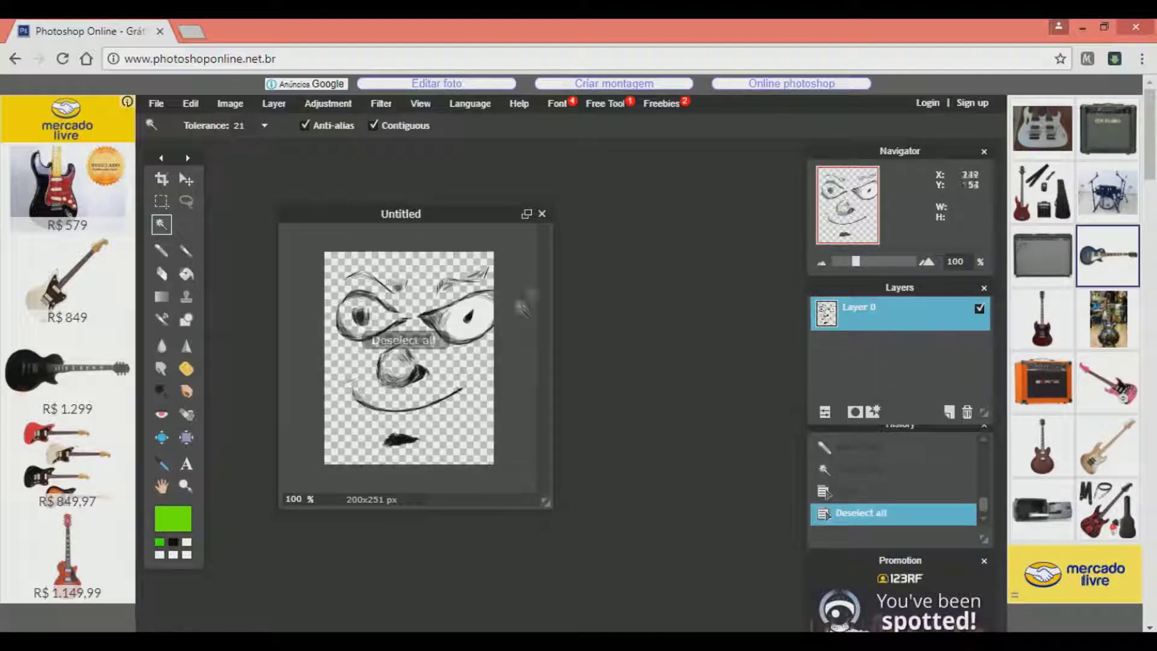
# Delete the remaining white area inside the face's right-hand eye with the Wand tool, and clear the selection.
pyautogui.click(487, 330)
pyautogui.press('Delete')
pyautogui.hotkey('ctrl', 'd')
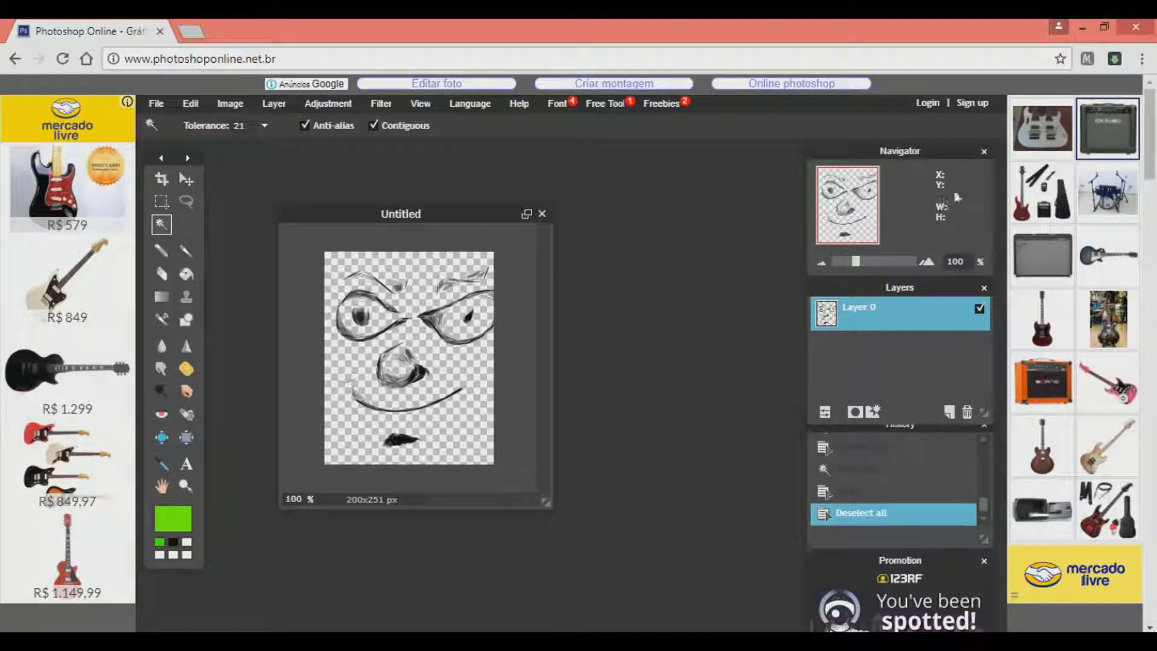
# Add four empty layers above the face drawing and delete the topmost one.
pyautogui.moveTo(858, 261); pyautogui.dragTo(847, 265)
pyautogui.moveTo(881, 266); pyautogui.dragTo(862, 264)
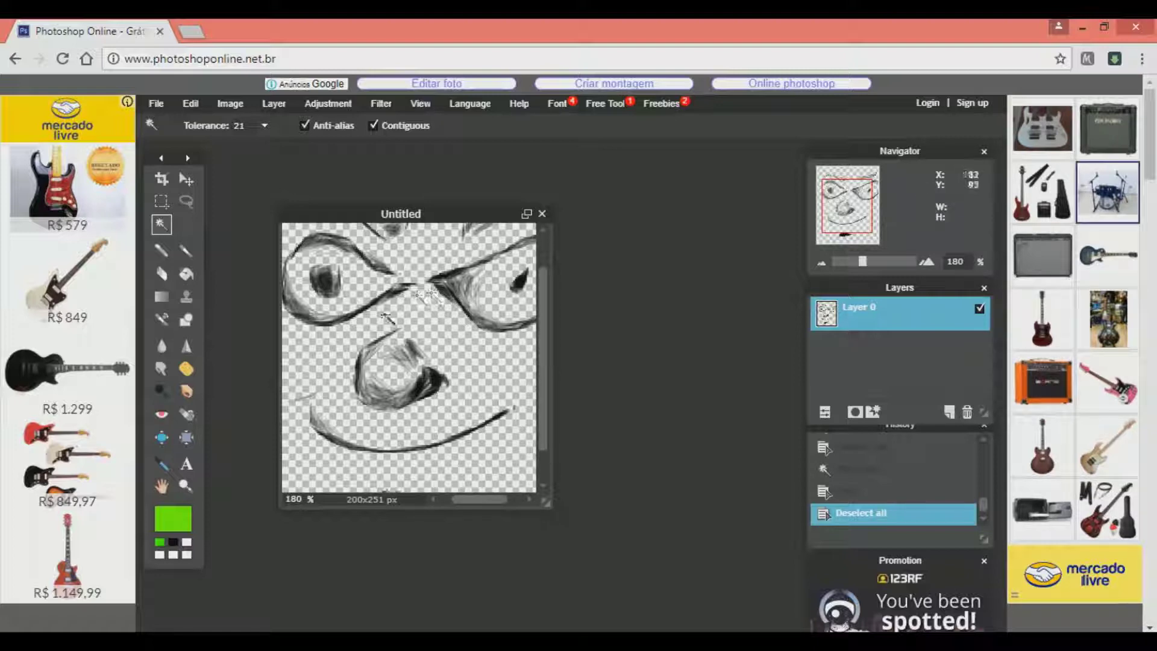
pyautogui.click(186, 179)
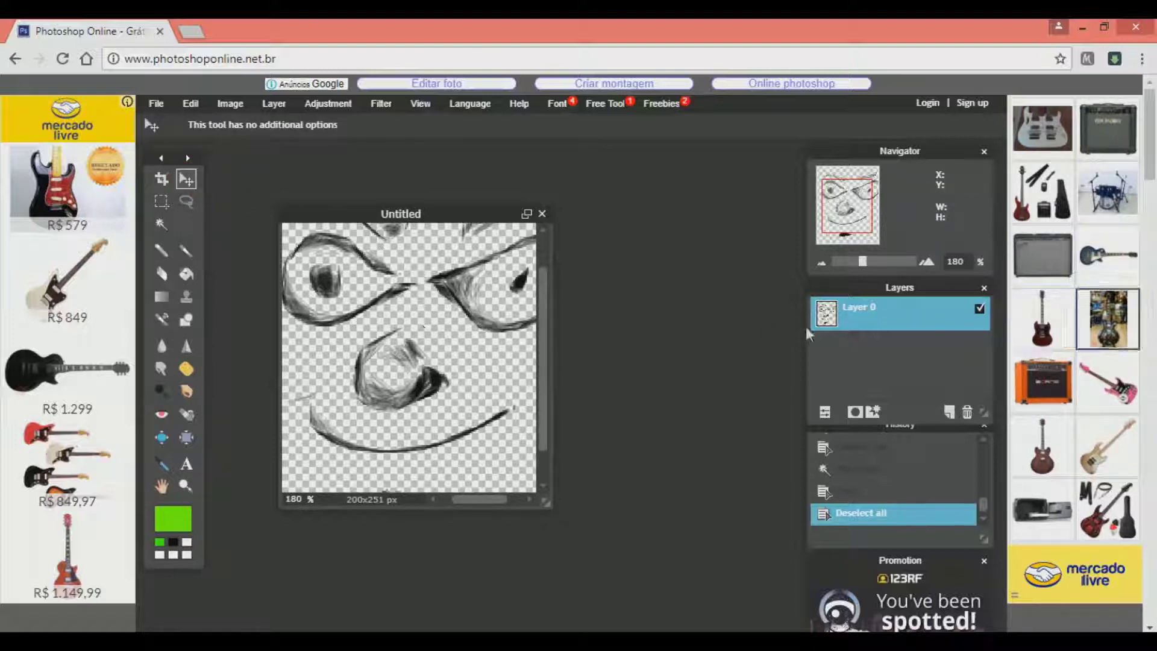
pyautogui.click(948, 412)
pyautogui.click(948, 412)
pyautogui.click(949, 413)
pyautogui.click(948, 412)
pyautogui.click(967, 413)
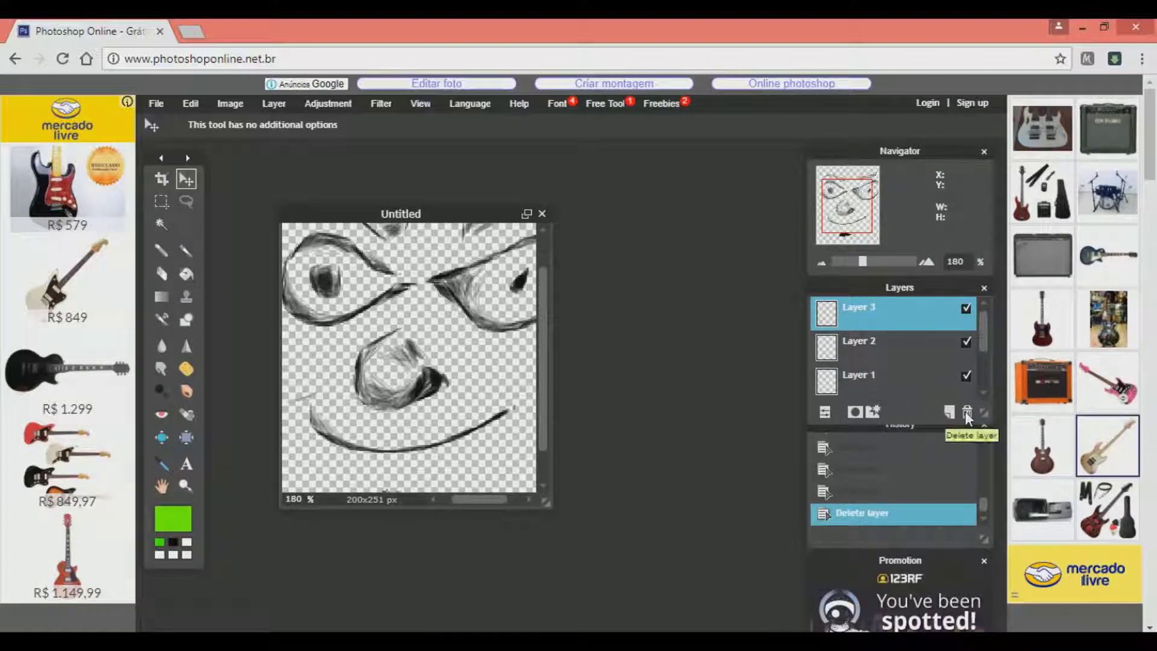
# Delete the remaining empty layers above the face drawing, keeping only Layer 0.
pyautogui.click(967, 413)
pyautogui.click(966, 413)
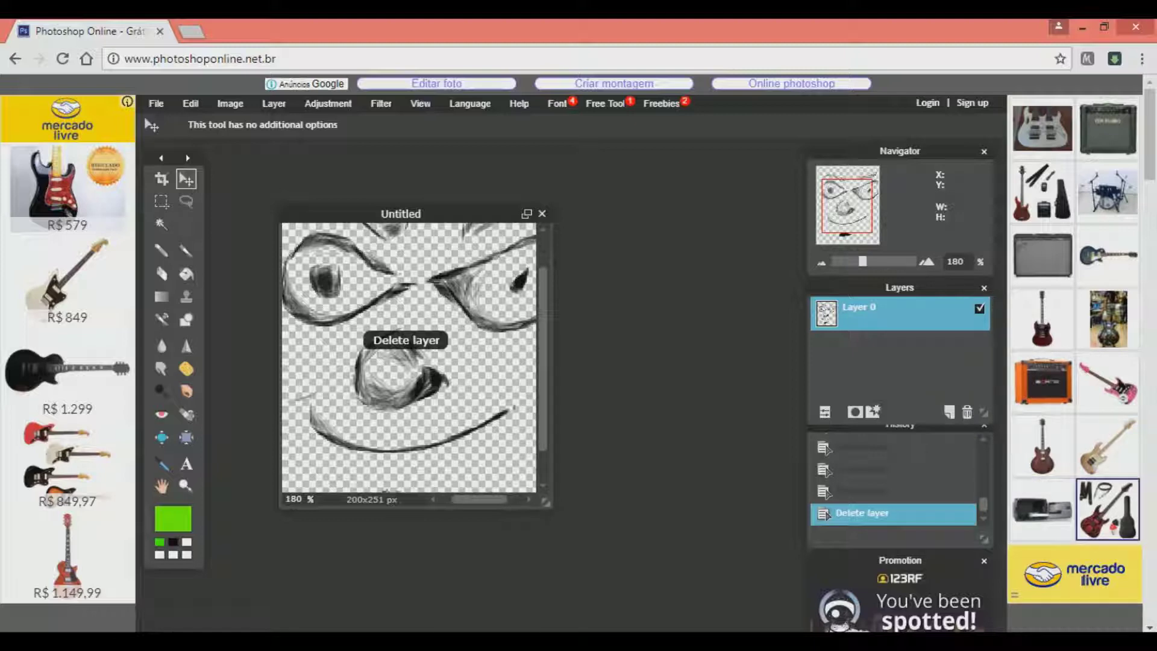
# Roll the image back to the Clear state of the right-hand eye in the history, and enlarge the image window to show more of the face.
pyautogui.scroll(5, 991, 511)
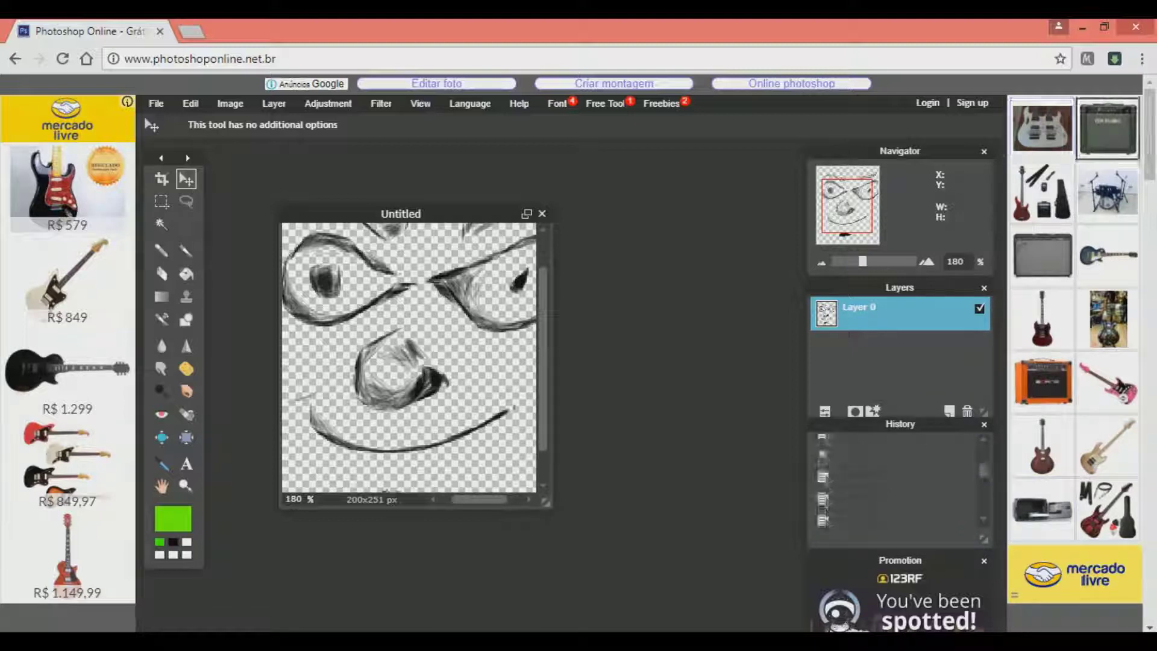
pyautogui.click(891, 477)
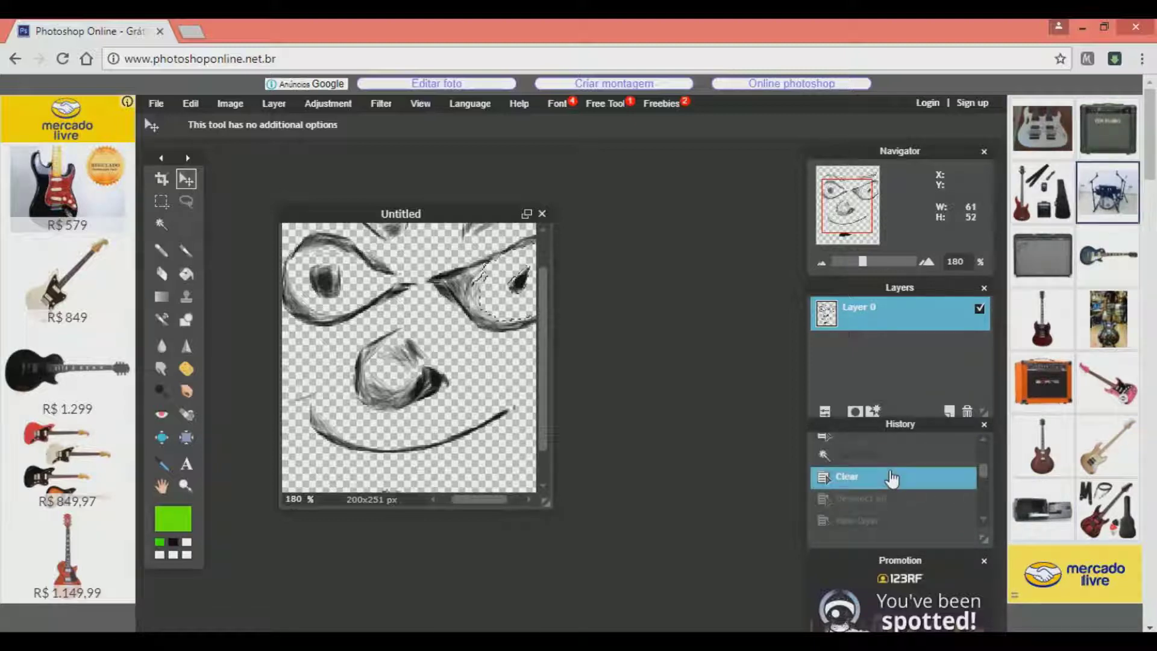
pyautogui.moveTo(546, 503); pyautogui.dragTo(617, 571)
# Switch back and forth between the history states around the first Wand selection and clearing, ending on the Pencil tool state before the white removal.
pyautogui.scroll(3, 932, 480)
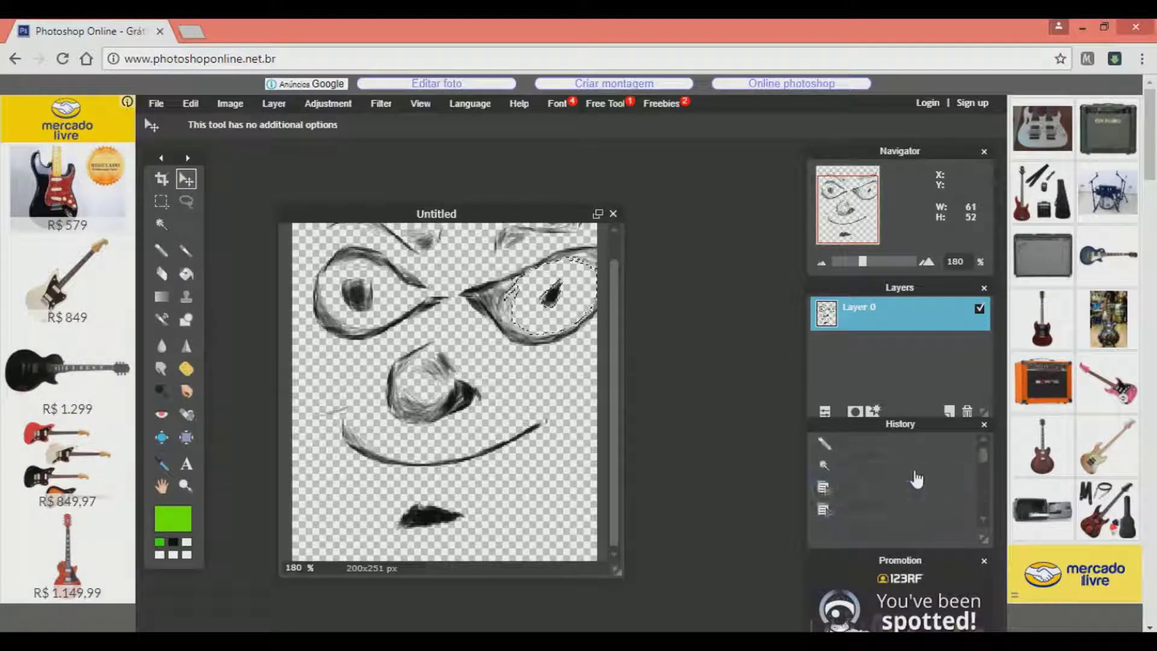
pyautogui.click(915, 475)
pyautogui.click(887, 493)
pyautogui.click(889, 471)
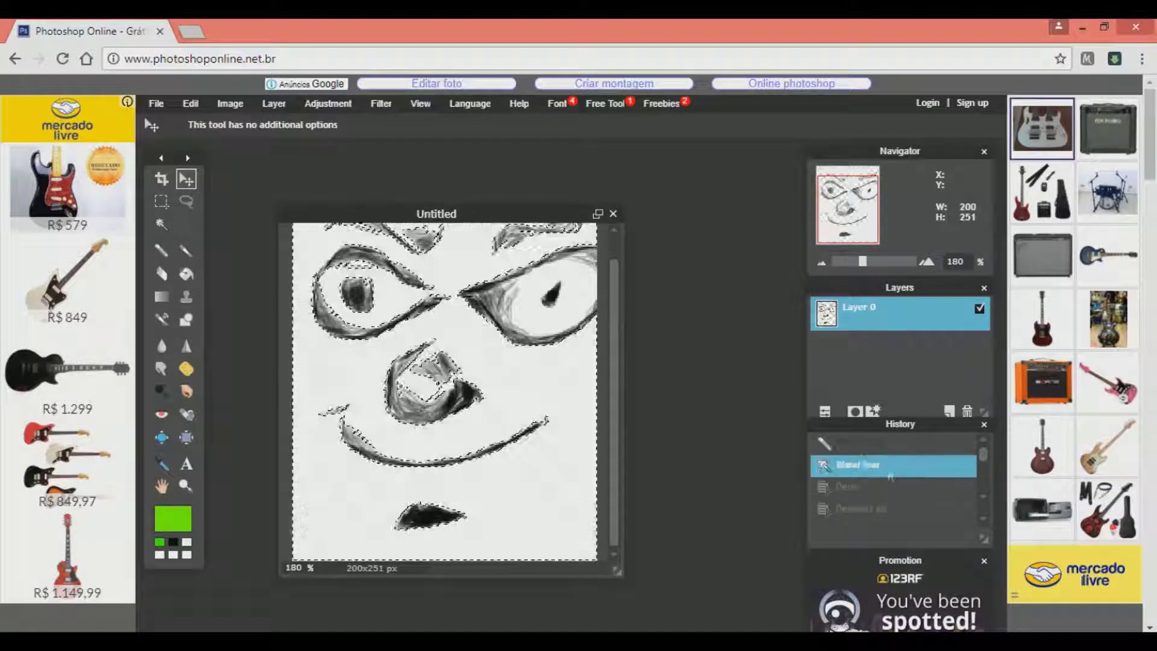
pyautogui.click(897, 449)
pyautogui.click(892, 471)
pyautogui.click(890, 494)
pyautogui.click(891, 465)
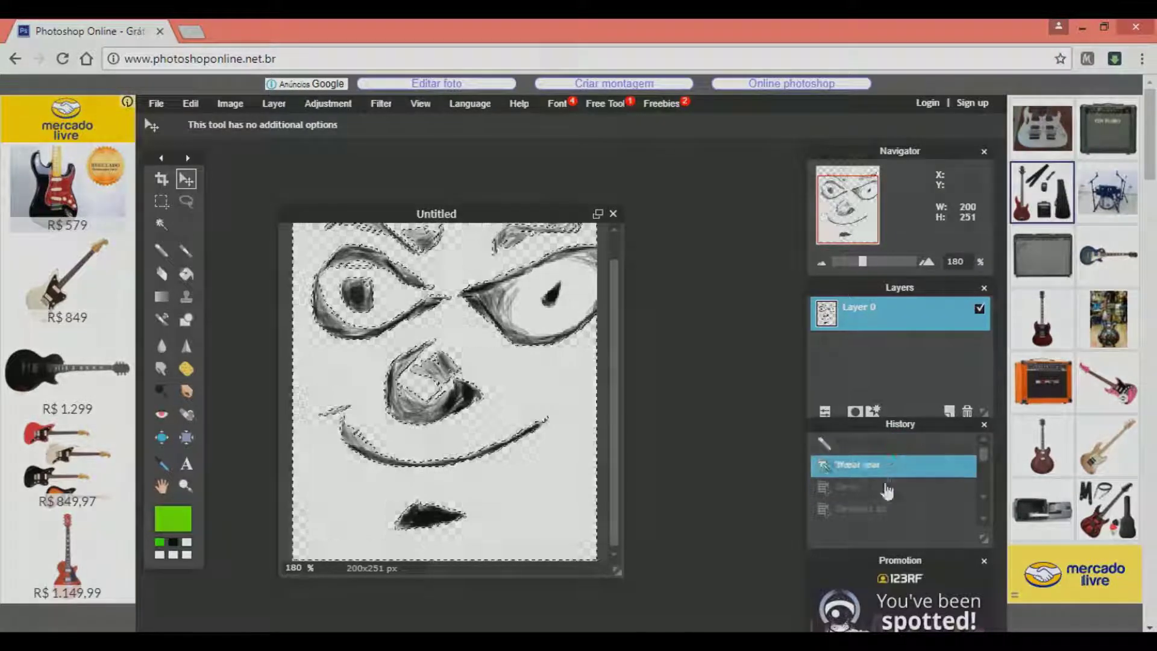
pyautogui.click(892, 486)
pyautogui.click(893, 508)
pyautogui.click(897, 467)
pyautogui.click(894, 448)
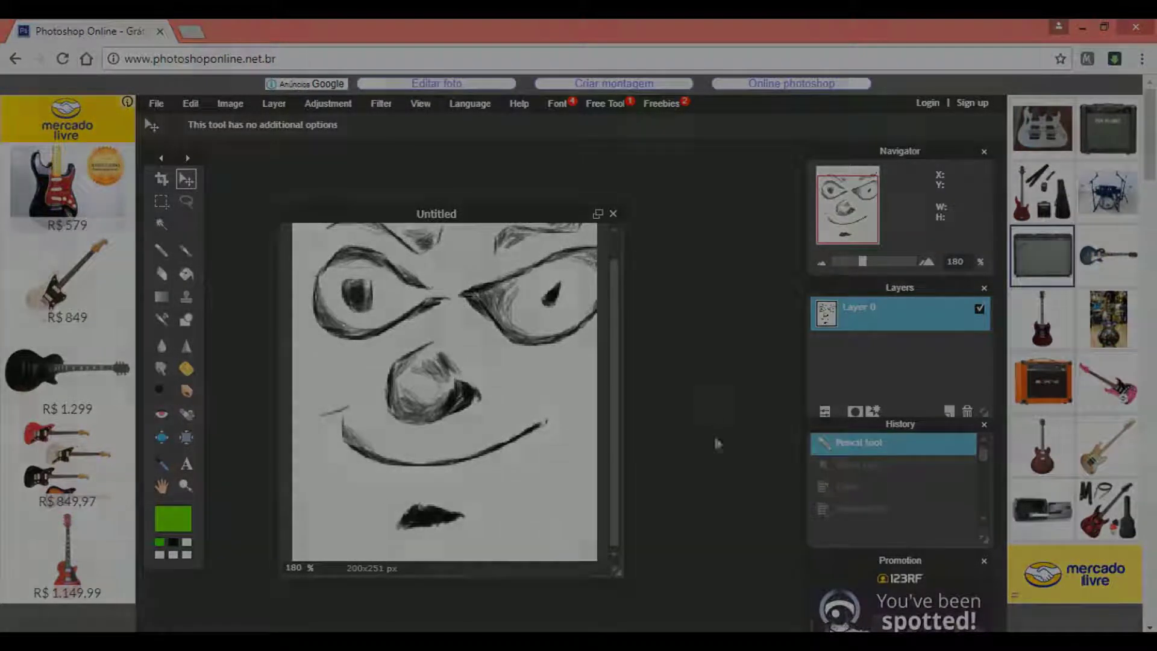